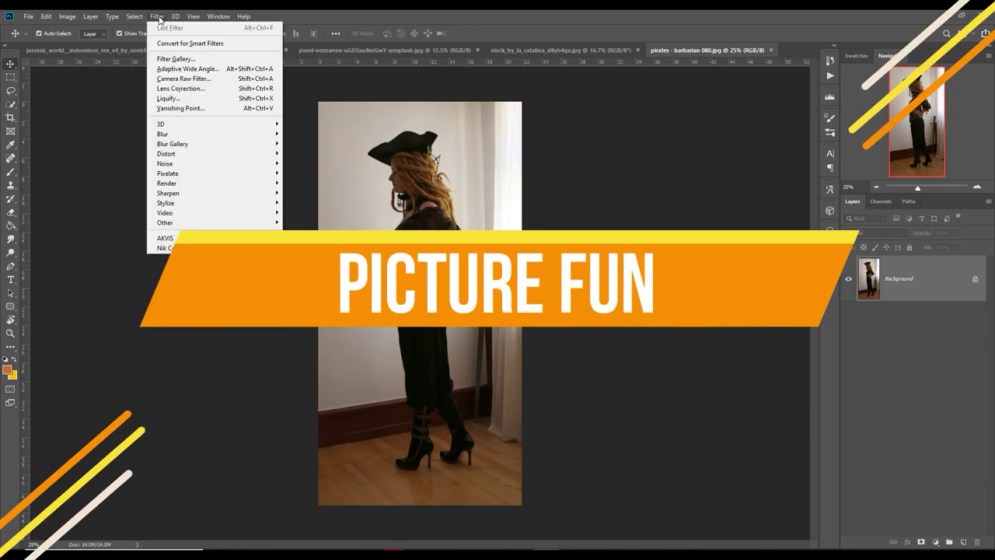
- Cut the woman onto Layer 1 with Select Subject and Ctrl+J, and hide the Background layer
left_click(162, 138)
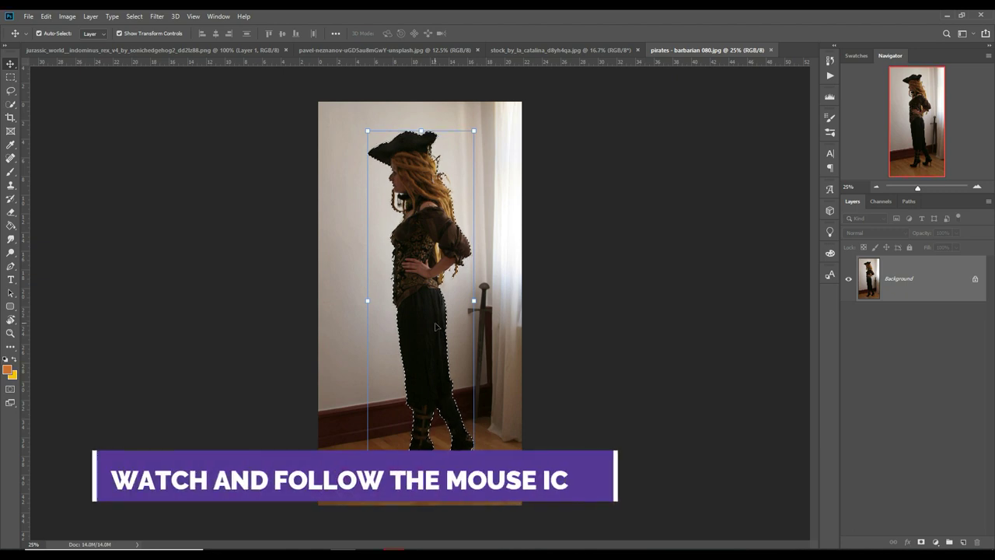
key("ctrl+j")
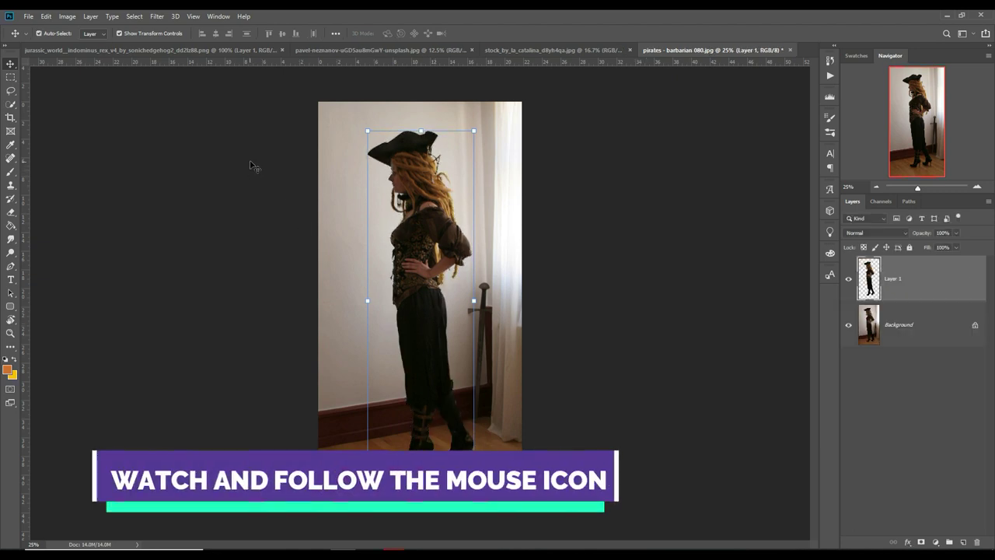
left_click(849, 325)
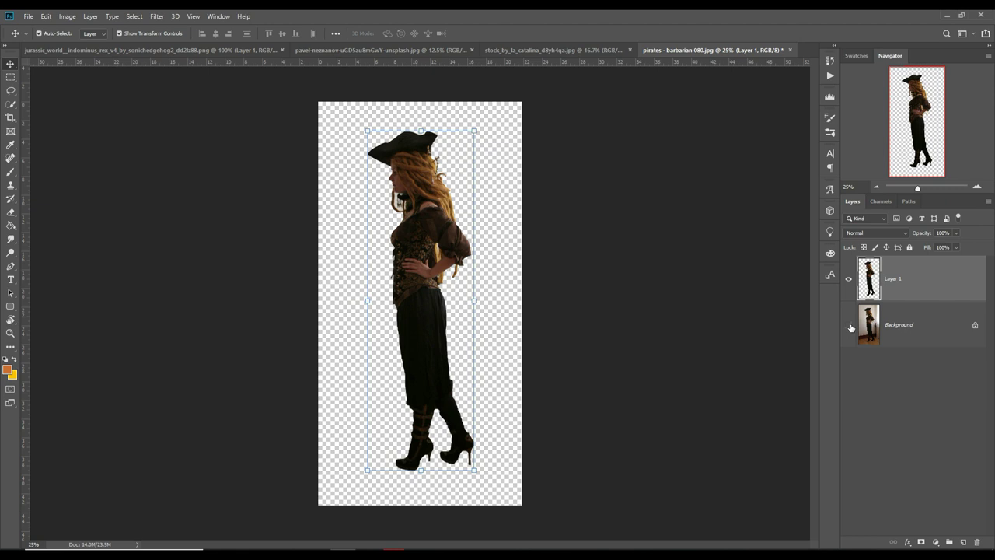
left_click(10, 91)
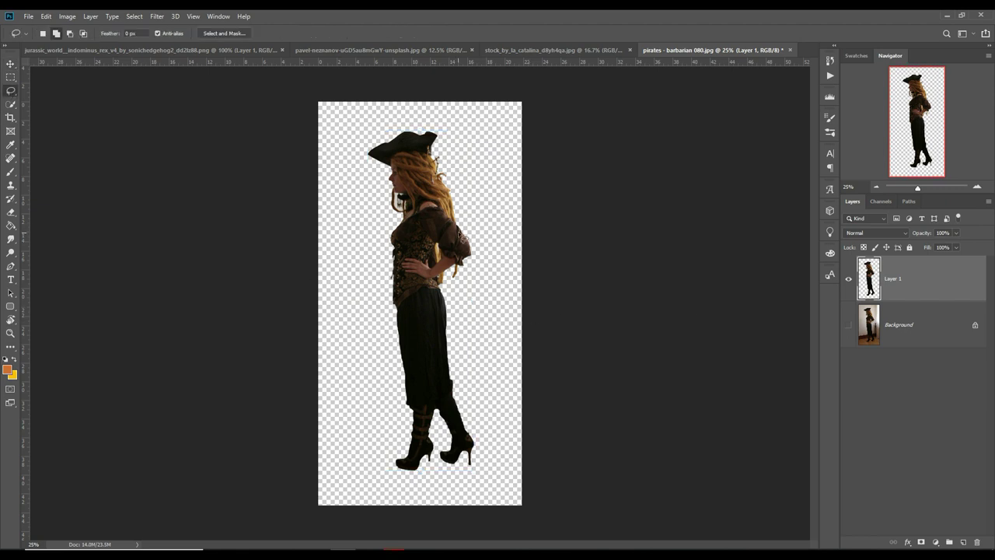
- Zoom in and lasso away the leftover white scrap beside the woman's neck and hair edge
scroll(414, 167, "up", 1)
scroll(414, 167, "up", 1)
scroll(413, 166, "up", 1)
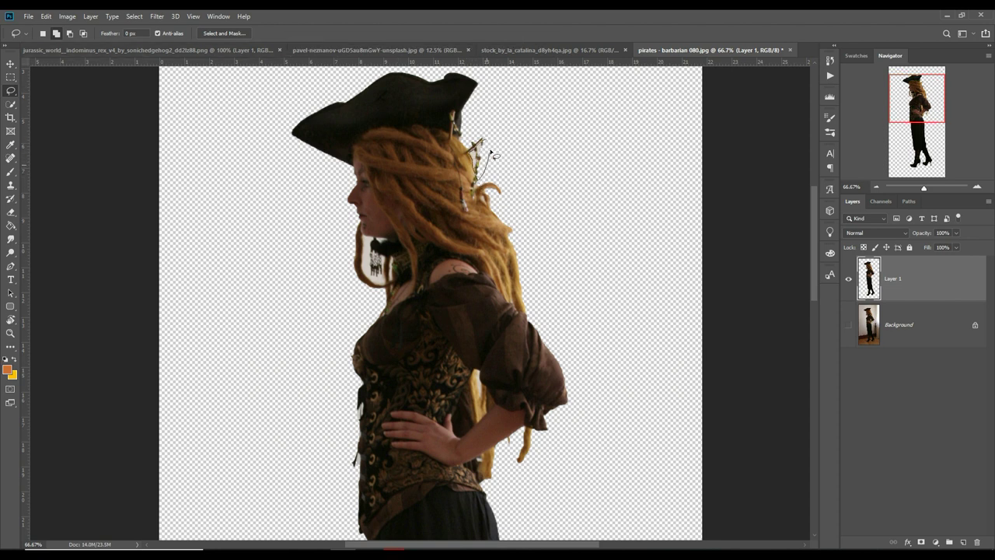
left_click_drag(500, 151, 498, 142)
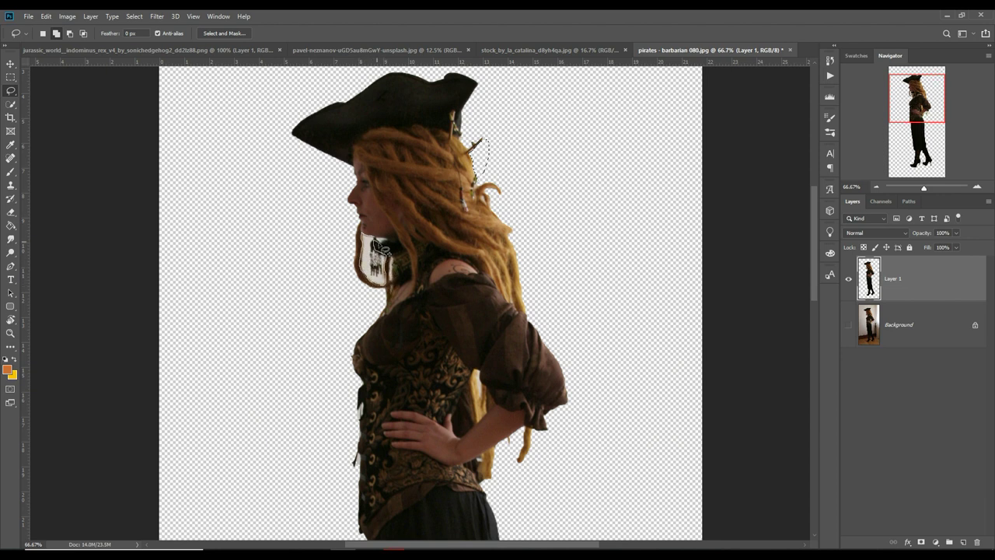
key("ctrl+z")
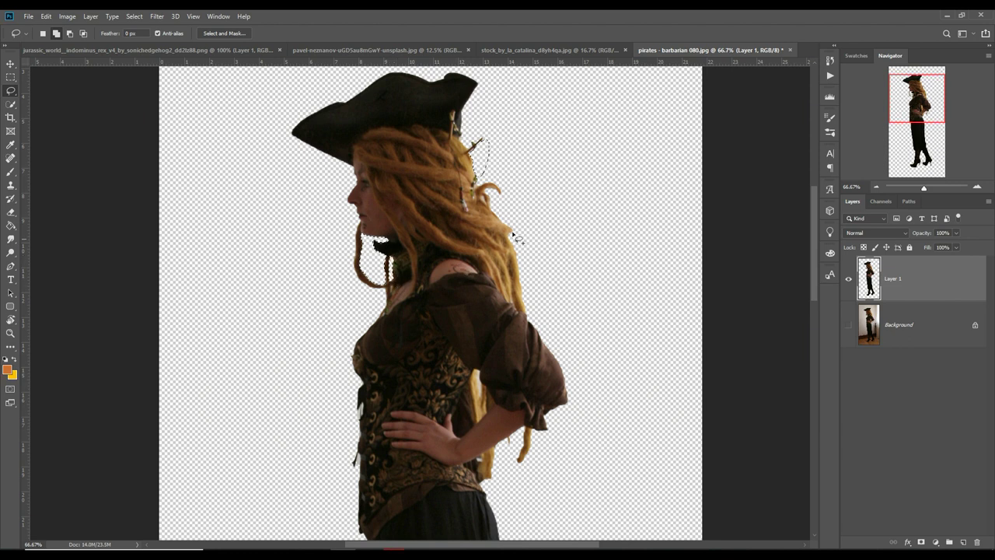
left_click(137, 16)
left_click(153, 35)
left_click(8, 64)
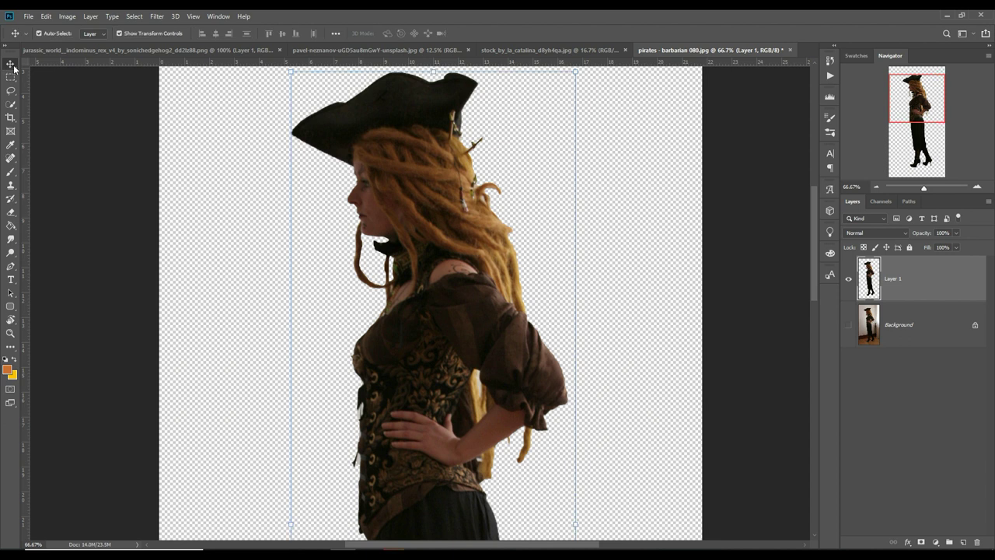
- Lasso and delete the pirate hat from the woman's cut-out, then deselect
left_click(10, 90)
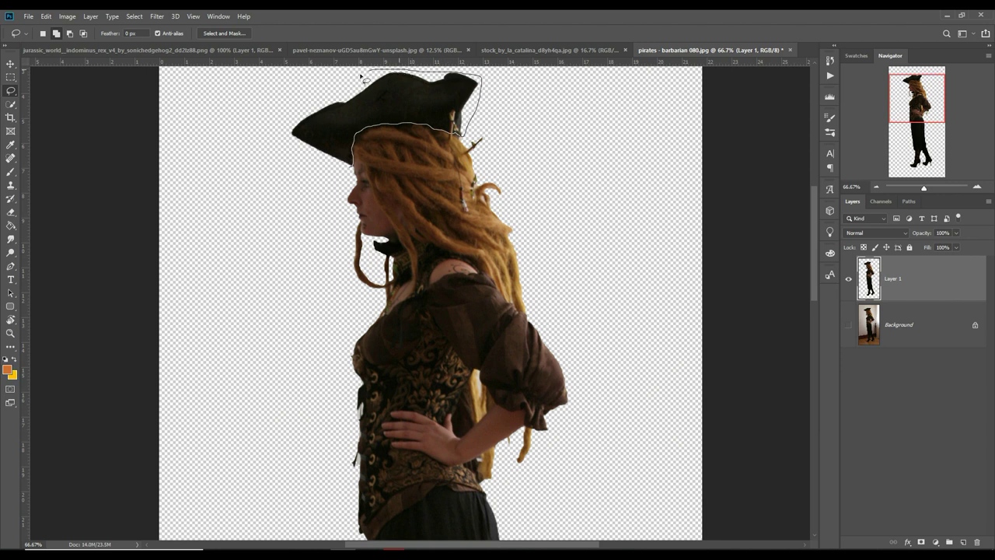
left_click_drag(343, 170, 347, 174)
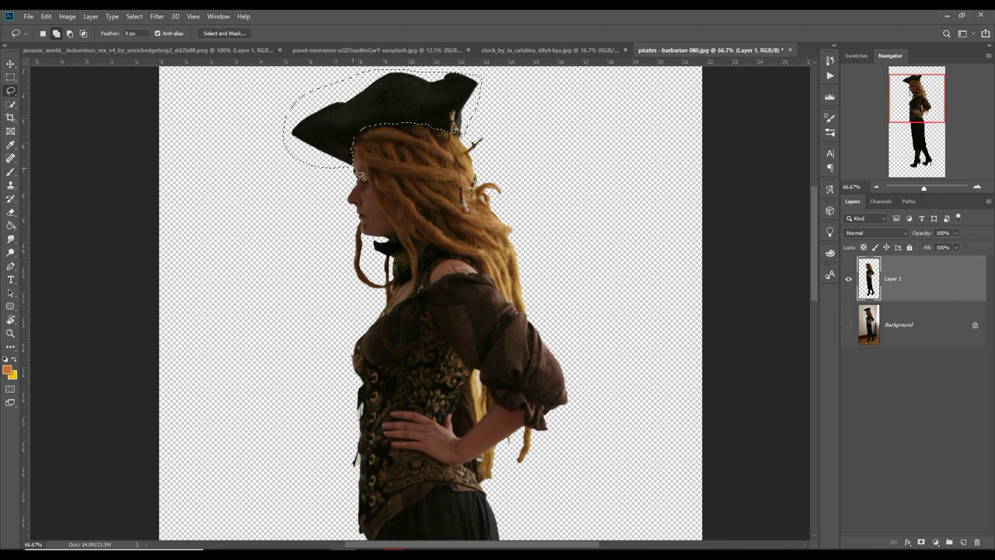
key("Delete")
left_click(134, 15)
left_click(143, 37)
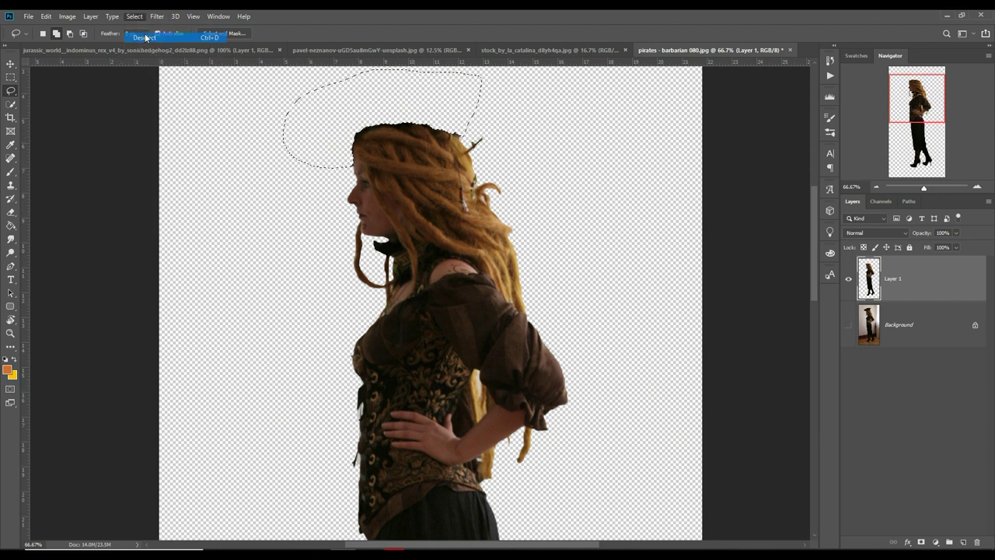
left_click(11, 66)
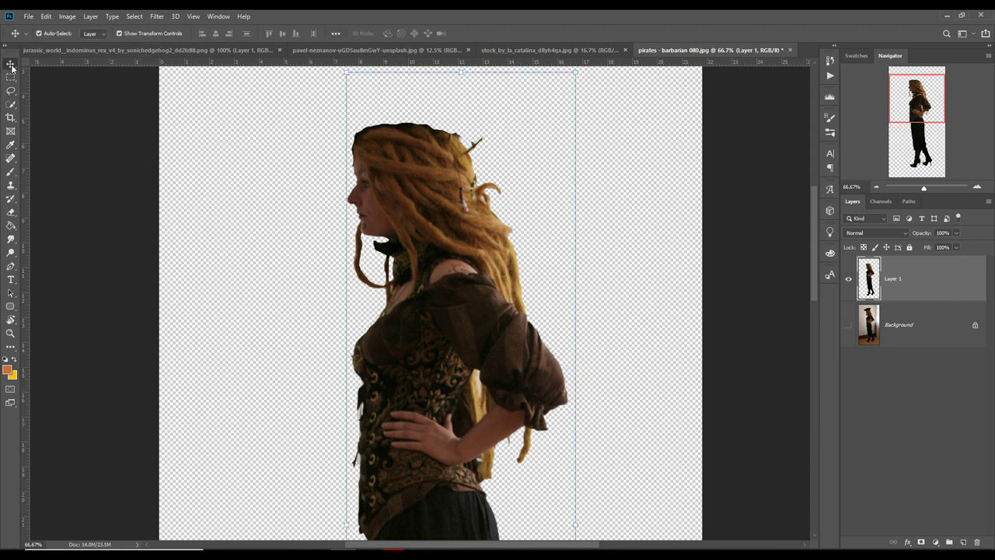
- Remove the stray sliver along her forehead edge and zoom out to see the whole figure
left_click(12, 91)
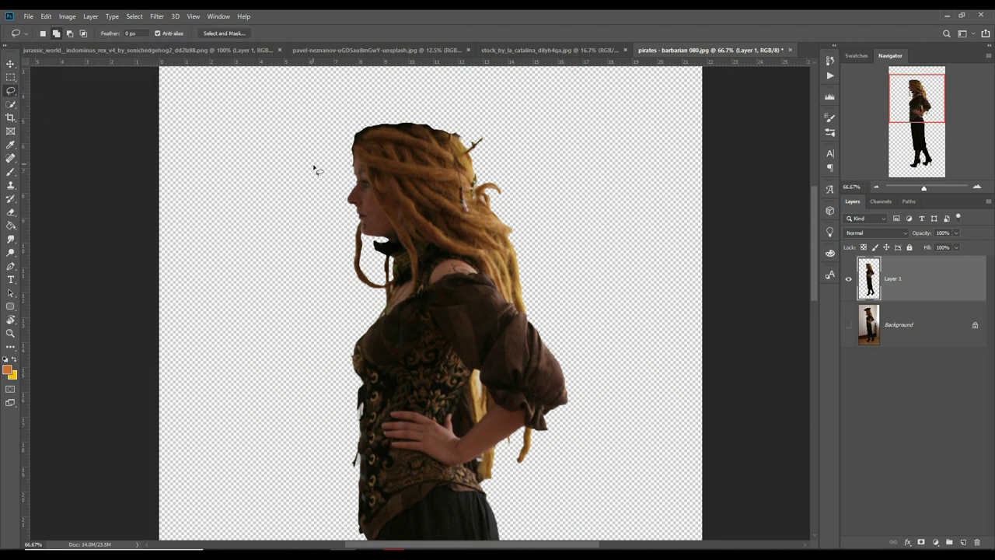
scroll(317, 166, "up", 1)
scroll(319, 164, "up", 1)
scroll(413, 344, "up", 1)
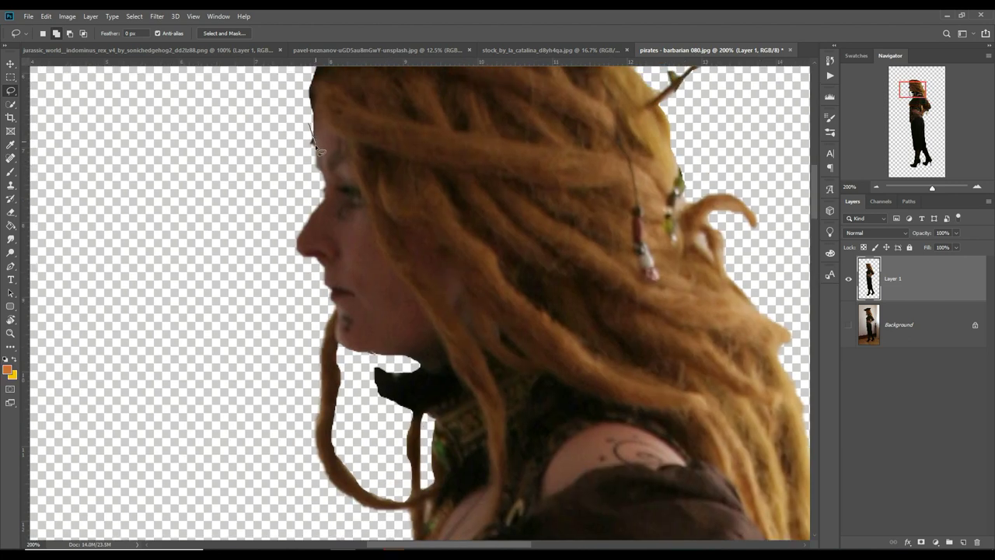
left_click_drag(304, 139, 305, 151)
left_click(130, 16)
left_click(140, 38)
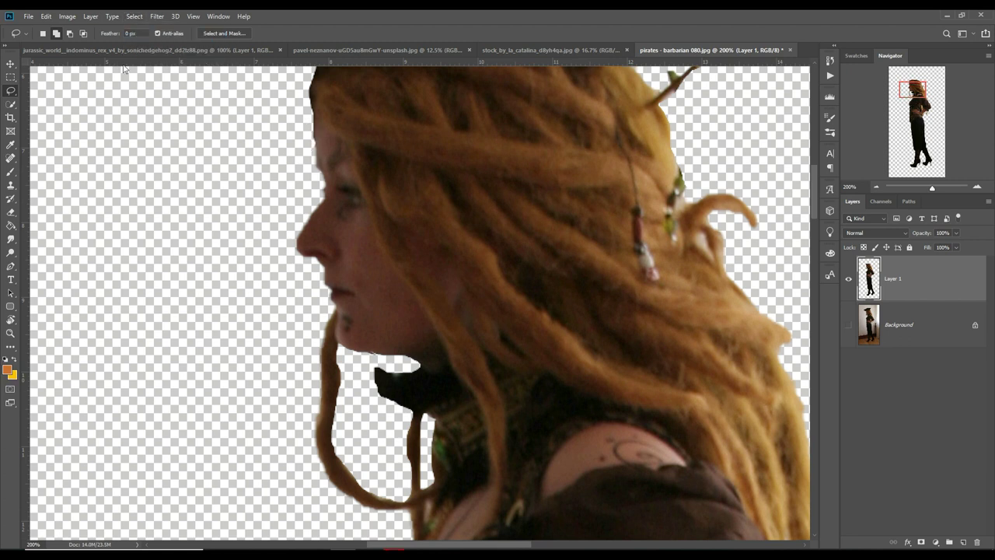
left_click(9, 65)
key("ctrl+minus")
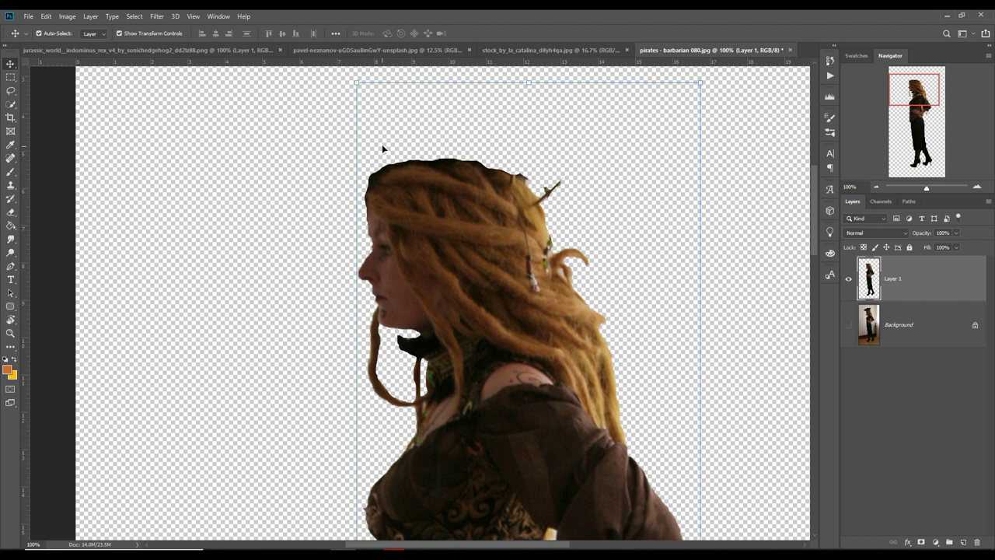
key("ctrl+minus")
key("ctrl+minus")
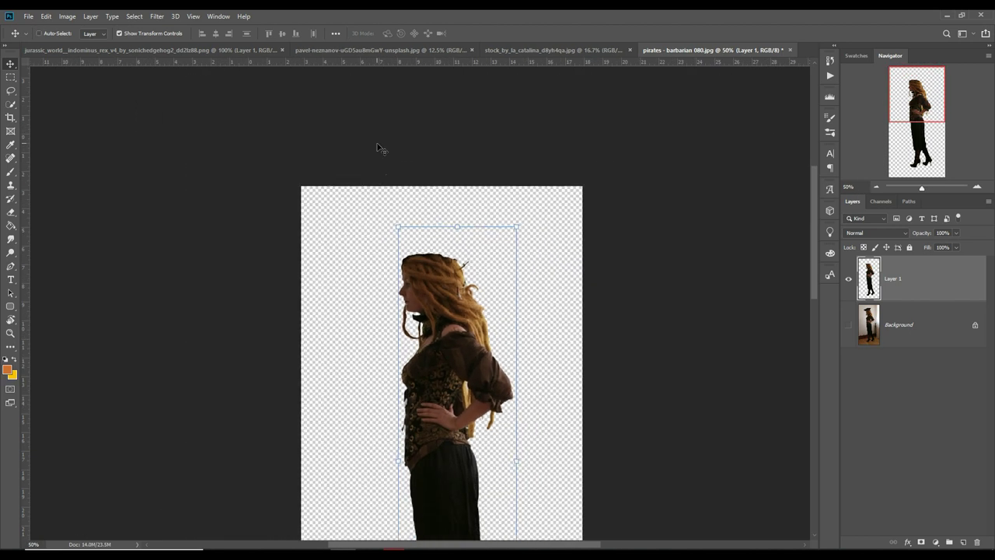
key("ctrl+minus")
key("ctrl+minus")
- Create a blank 3840×2160 Untitled-1 document, then return to the ladder photo
left_click(28, 17)
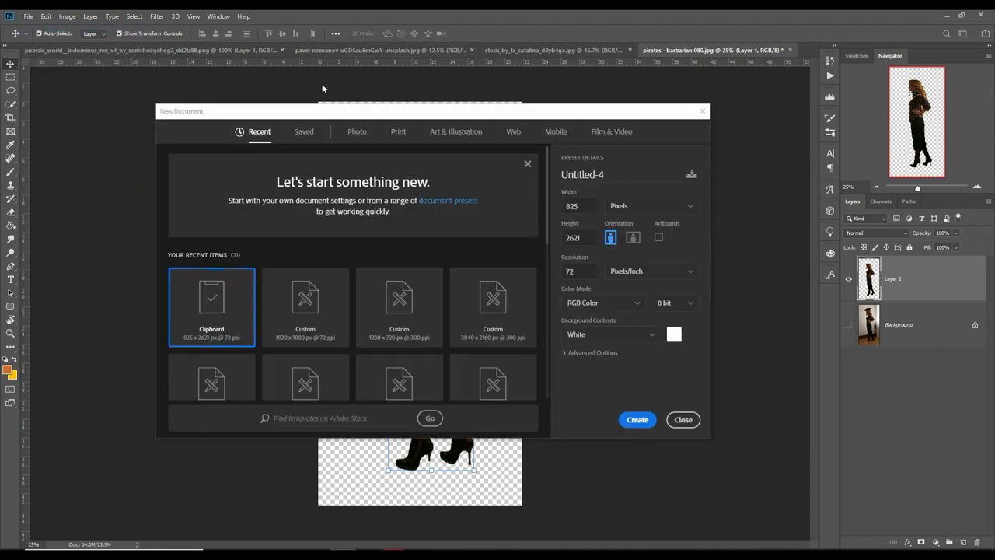
left_click(497, 308)
left_click(636, 419)
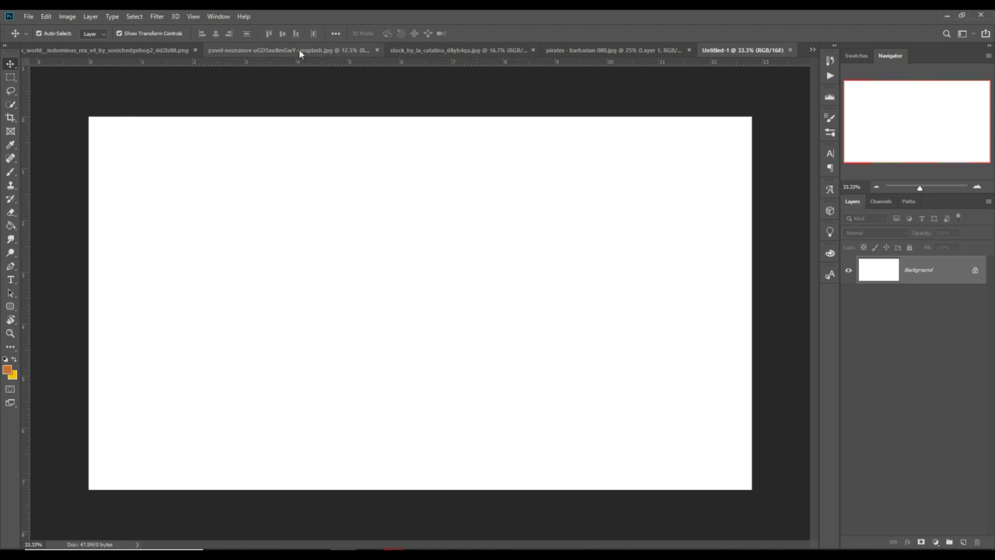
left_click(104, 49)
left_click(322, 50)
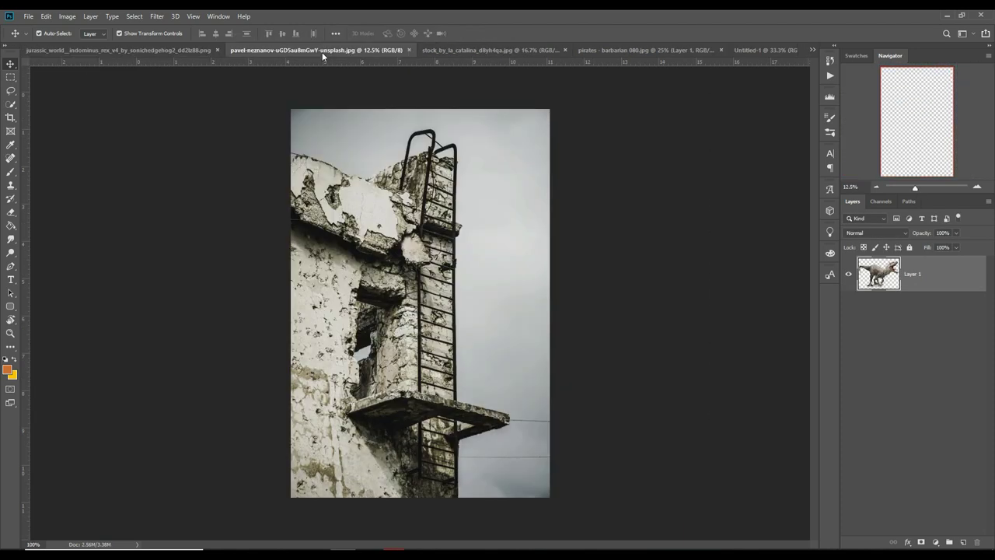
left_click(134, 16)
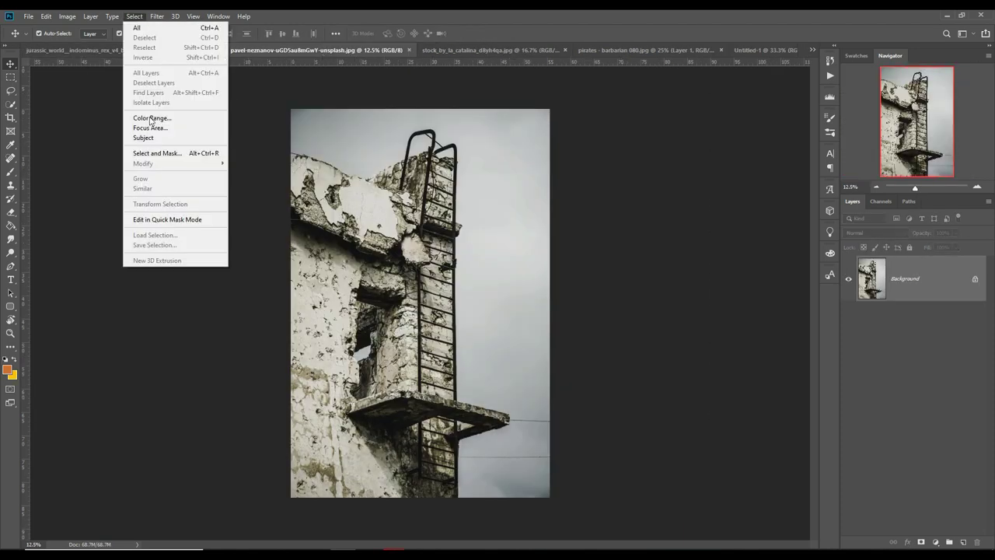
left_click(143, 137)
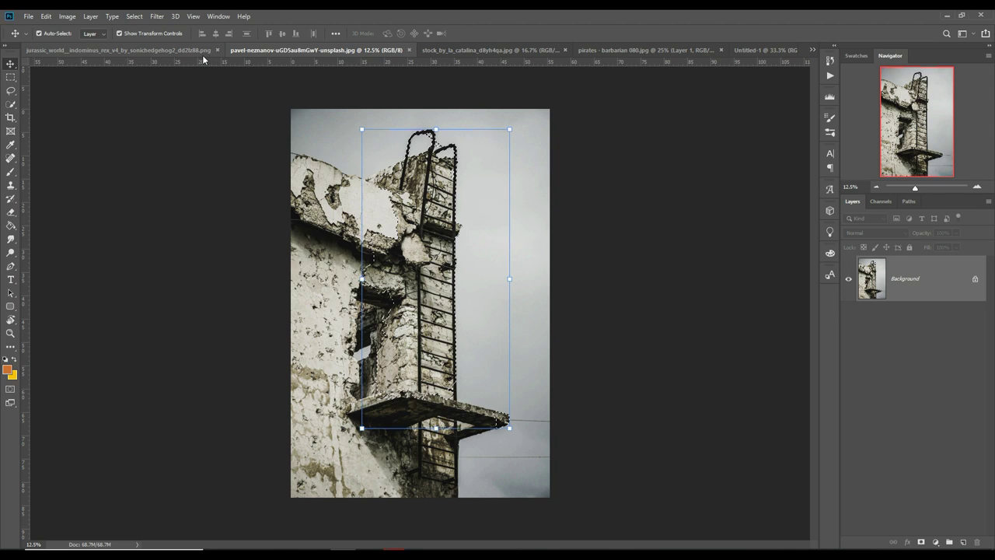
left_click(136, 17)
left_click(160, 37)
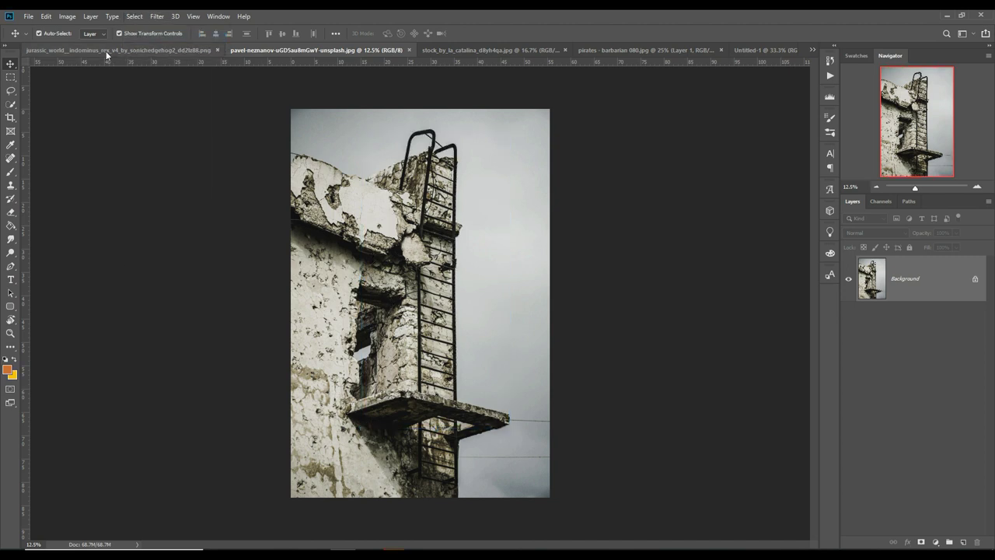
left_click(10, 105)
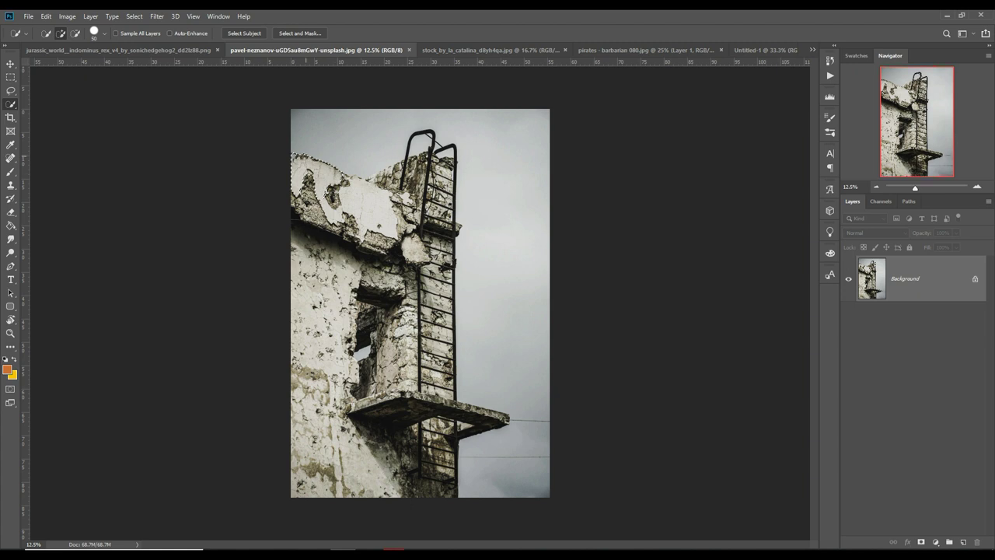
left_click_drag(350, 131, 412, 128)
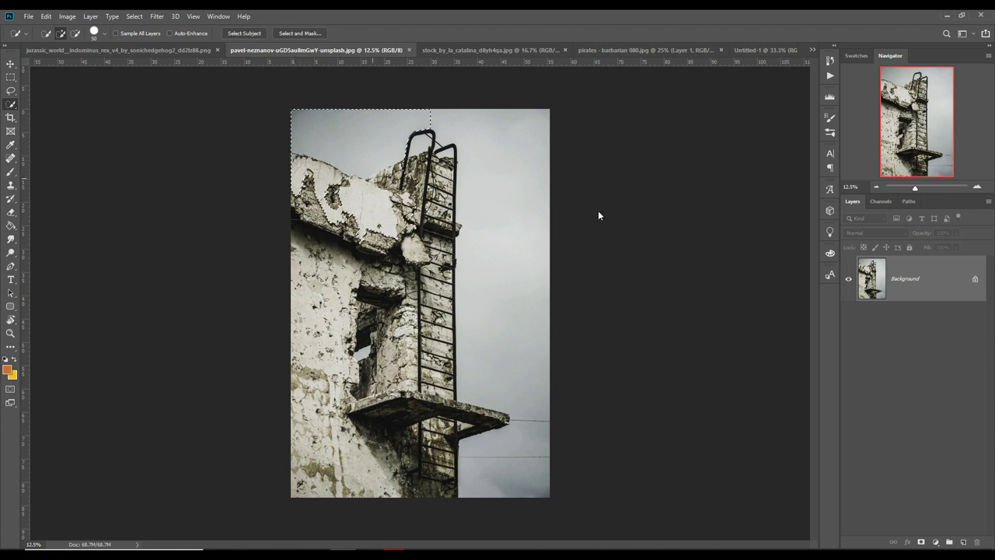
key("ctrl+d")
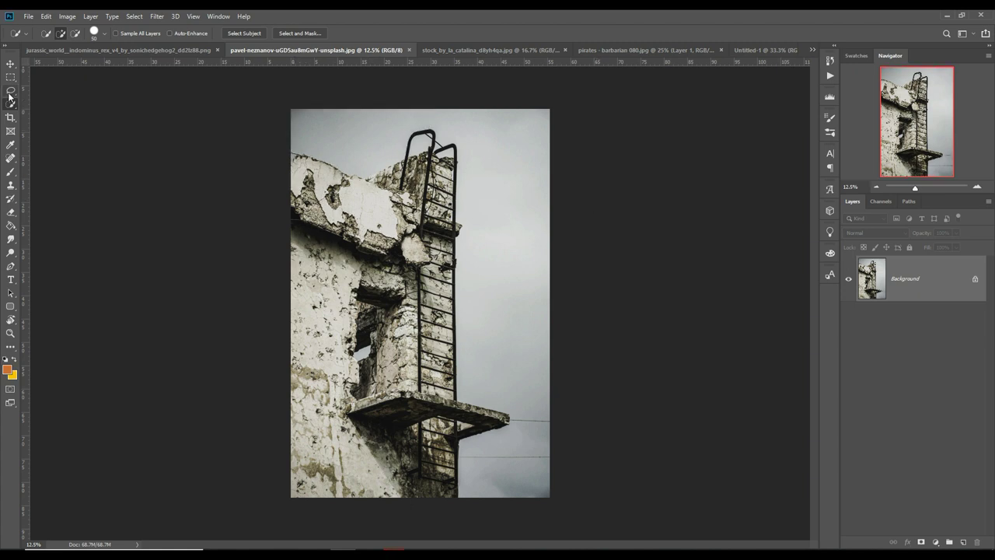
- With the Freeform Pen at 100% zoom, start the path at the building's left wall edge
left_click(10, 266)
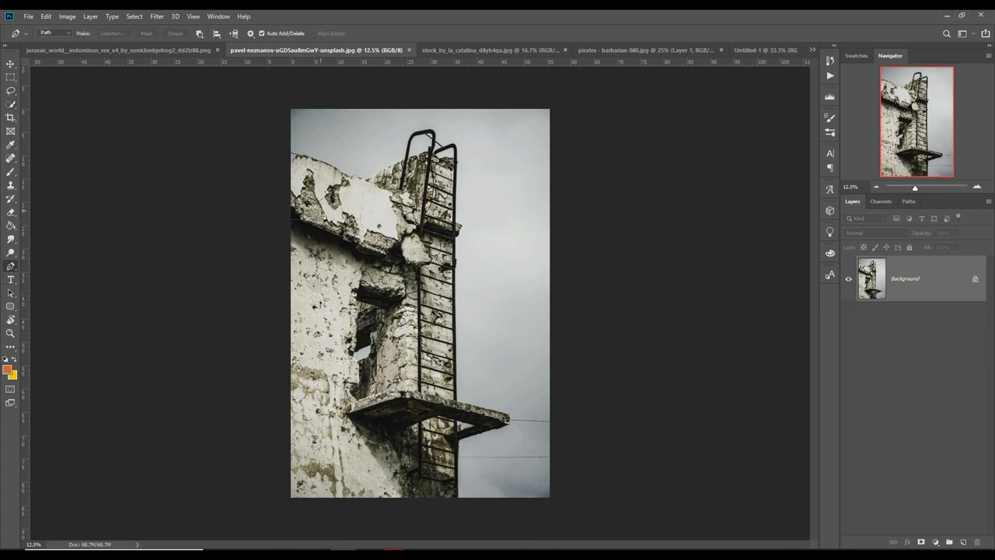
scroll(323, 214, "down", 2)
scroll(322, 214, "up", 3)
scroll(323, 214, "up", 2)
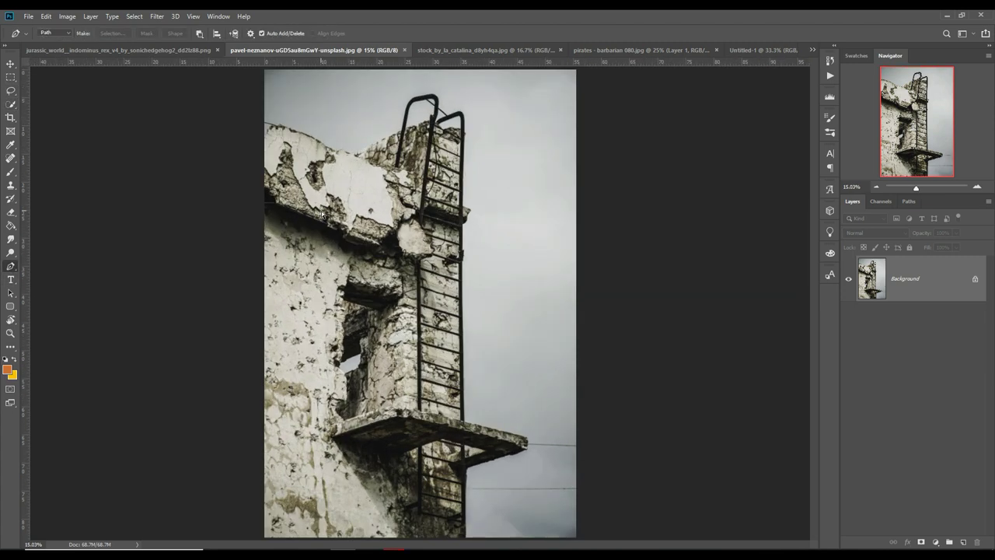
scroll(323, 214, "down", 1)
scroll(323, 214, "up", 2)
scroll(323, 214, "up", 2)
scroll(354, 192, "up", 1)
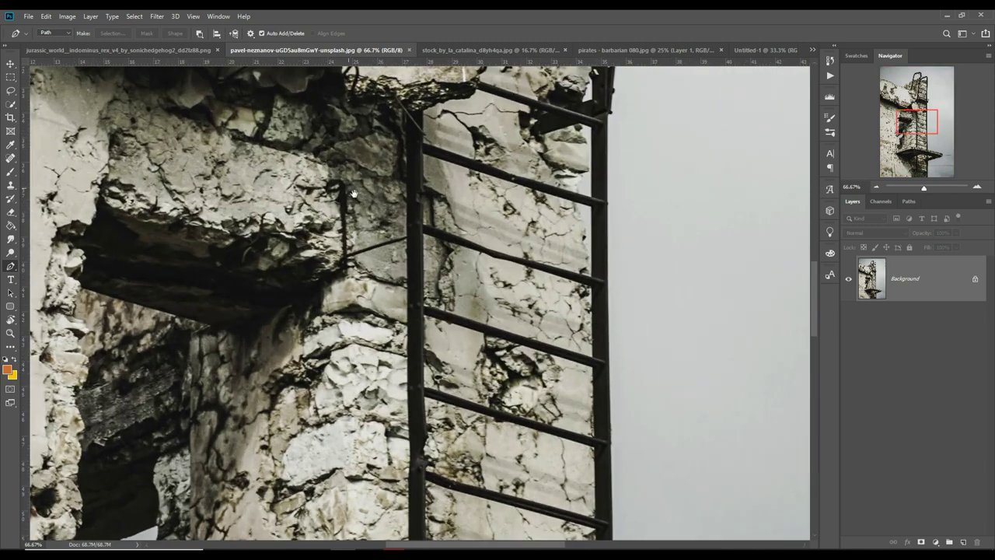
left_click_drag(354, 193, 386, 382)
left_click_drag(345, 233, 345, 336)
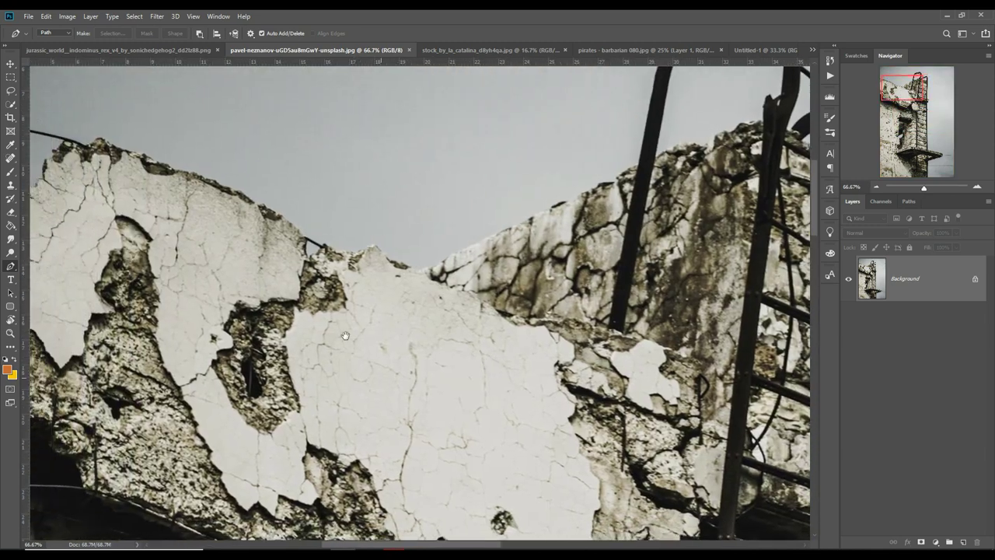
key("ctrl+plus")
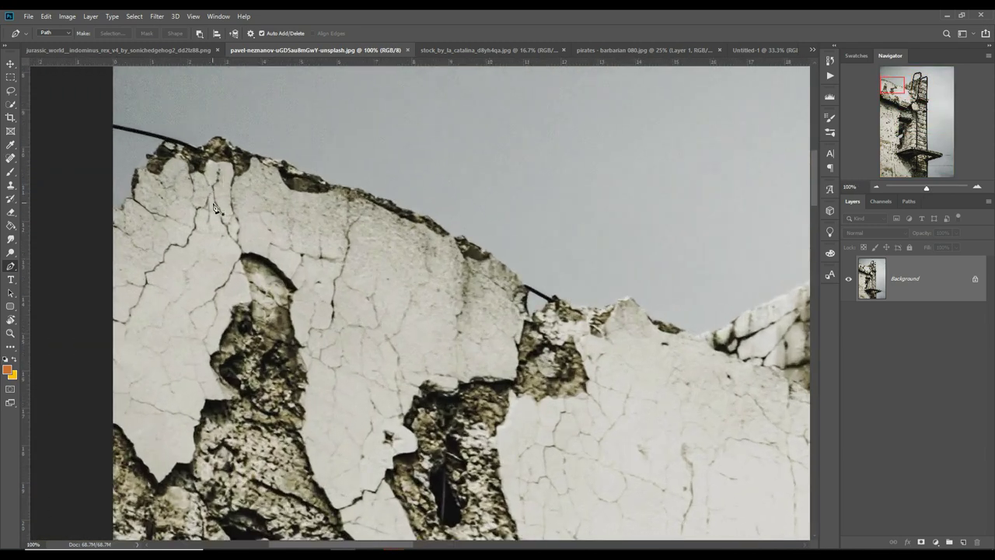
left_click(109, 209)
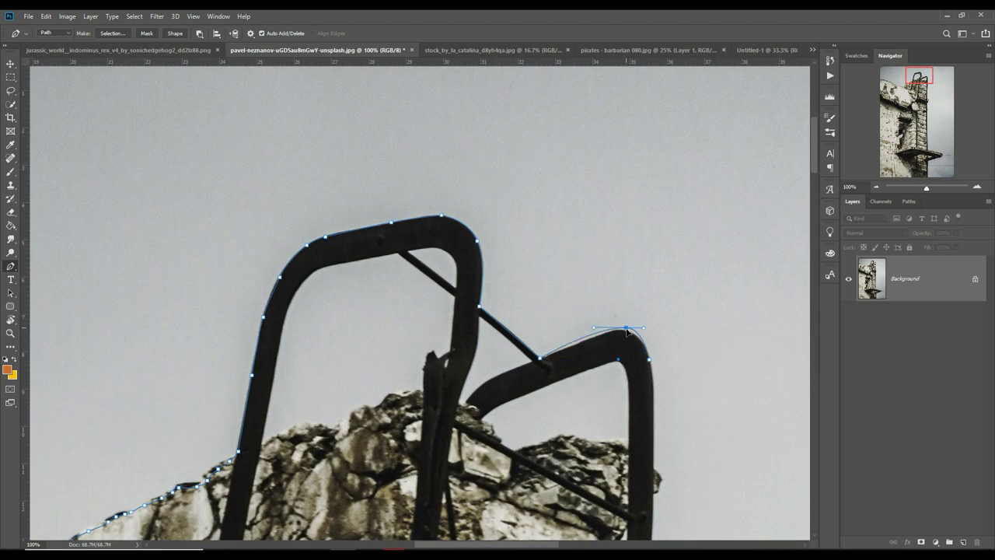
- Continue the path over the ladder and down the wall's right side past the balcony
scroll(545, 259, "down", 3)
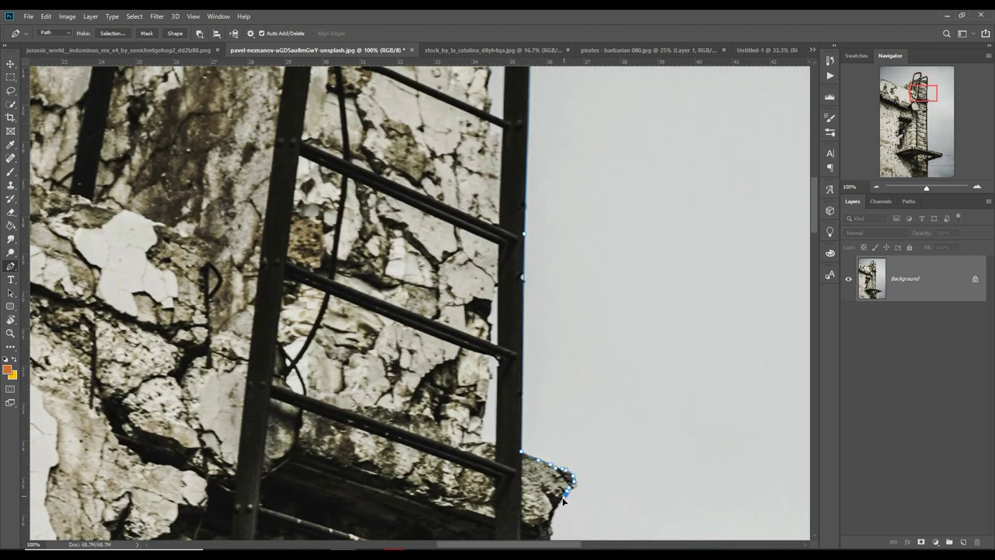
scroll(506, 295, "down", 3)
scroll(482, 436, "down", 3)
scroll(466, 233, "down", 3)
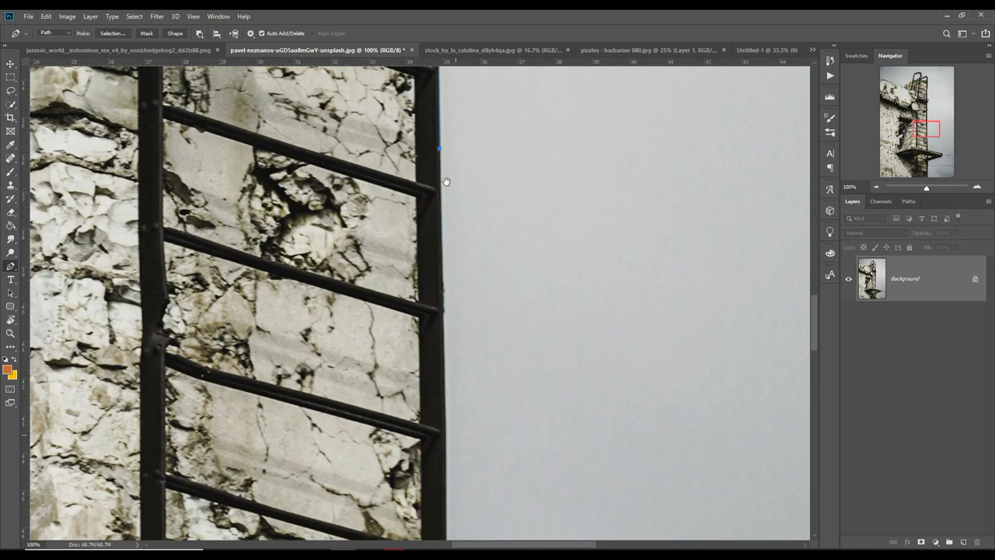
scroll(459, 233, "down", 3)
scroll(569, 391, "down", 3)
scroll(569, 391, "right", 5)
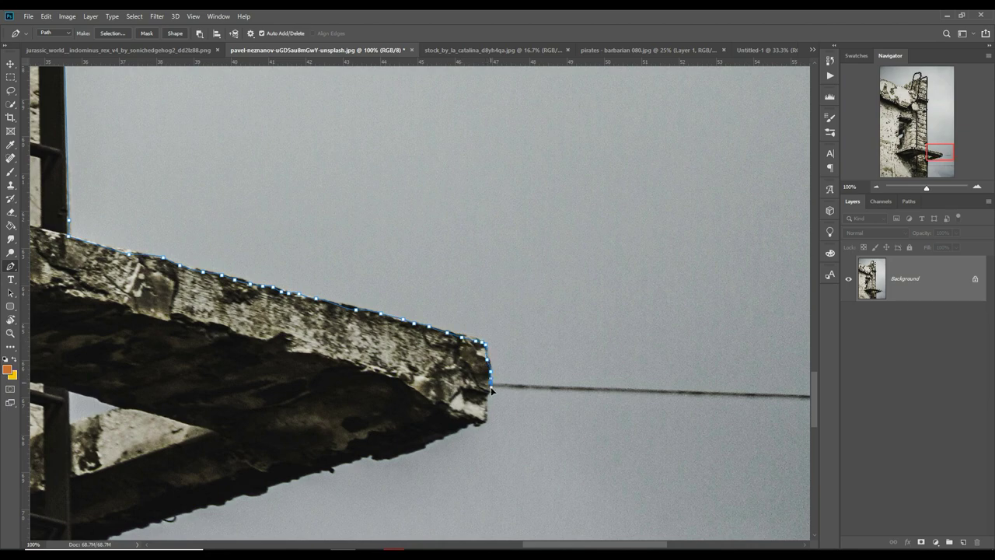
scroll(528, 398, "left", 3)
scroll(528, 398, "down", 2)
scroll(466, 350, "down", 5)
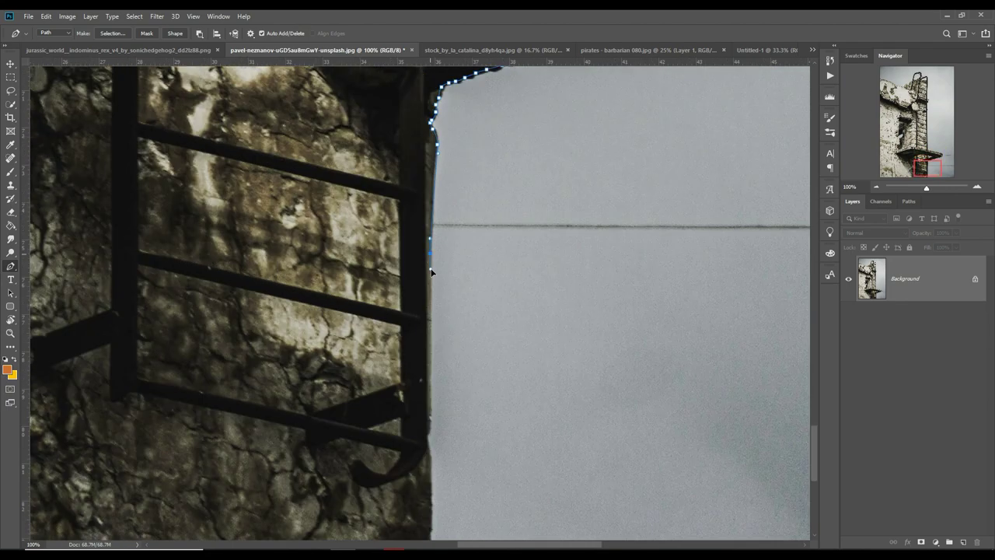
scroll(428, 311, "down", 3)
scroll(387, 282, "left", 5)
scroll(387, 282, "left", 5)
scroll(387, 282, "up", 5)
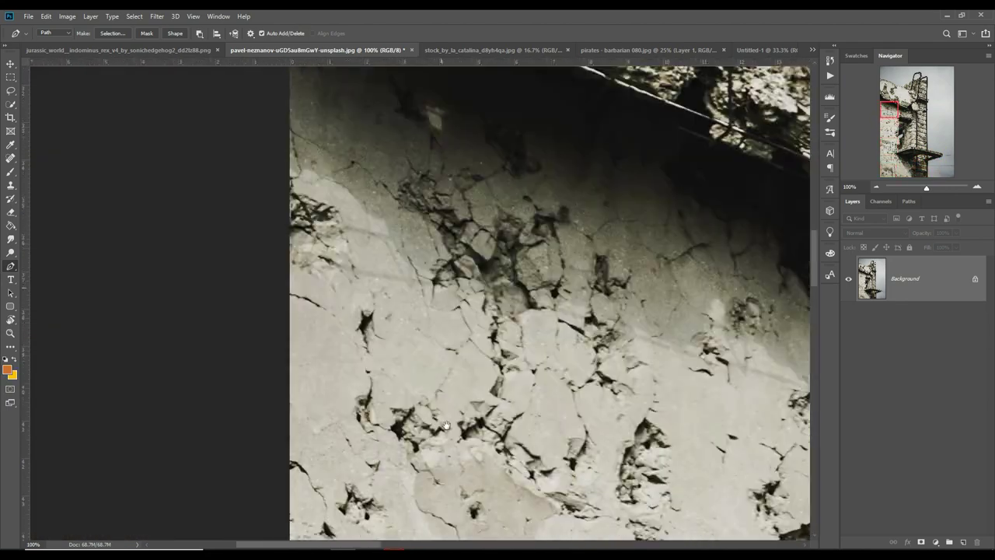
scroll(387, 282, "up", 5)
- Turn the traced path into a selection and copy the building onto Layer 1
key("ctrl+0")
key("Return")
key("ctrl+j")
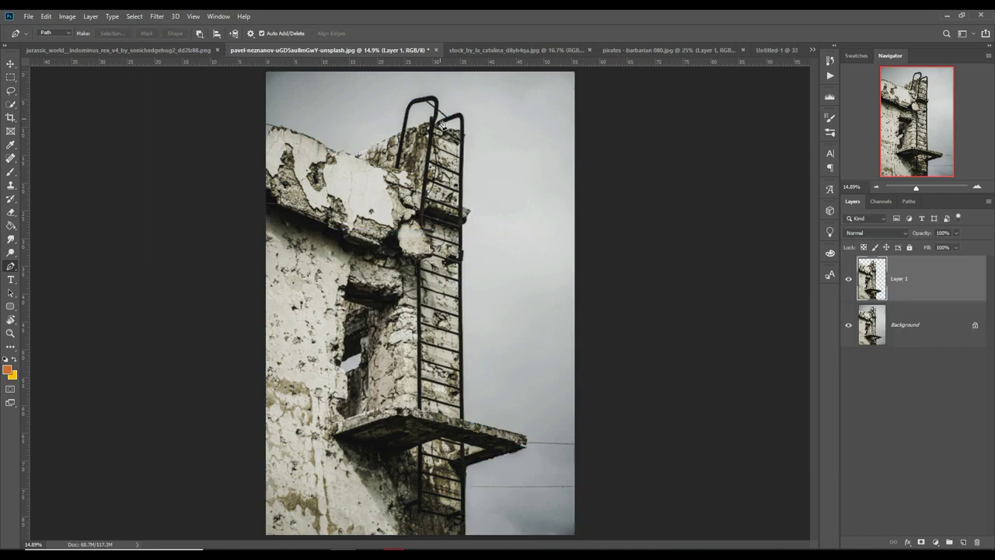
key("ctrl+plus")
key("ctrl+plus")
key("ctrl+plus")
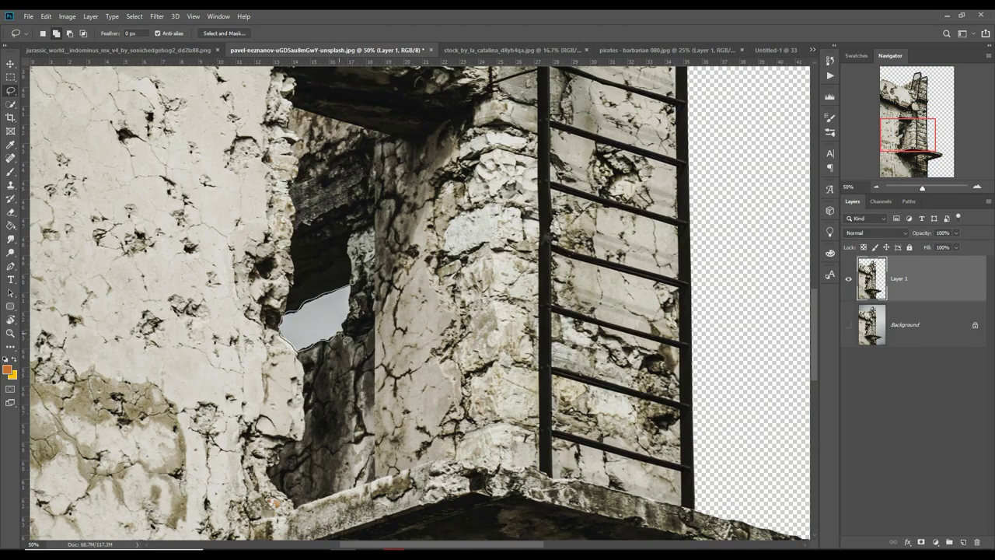
scroll(393, 440, "up", 10)
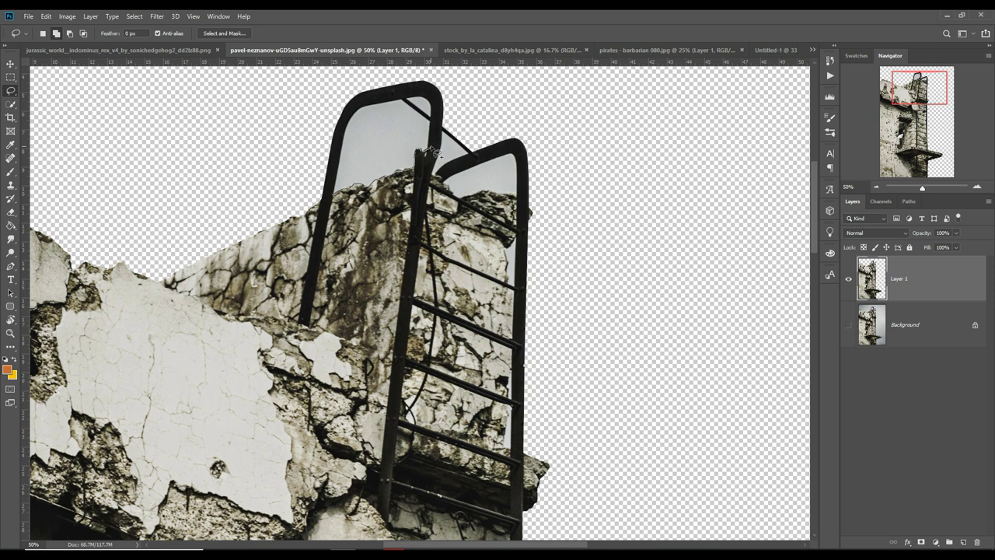
- Delete the sky inside both ladder loops and deselect
left_click_drag(352, 129, 350, 134)
key("Delete")
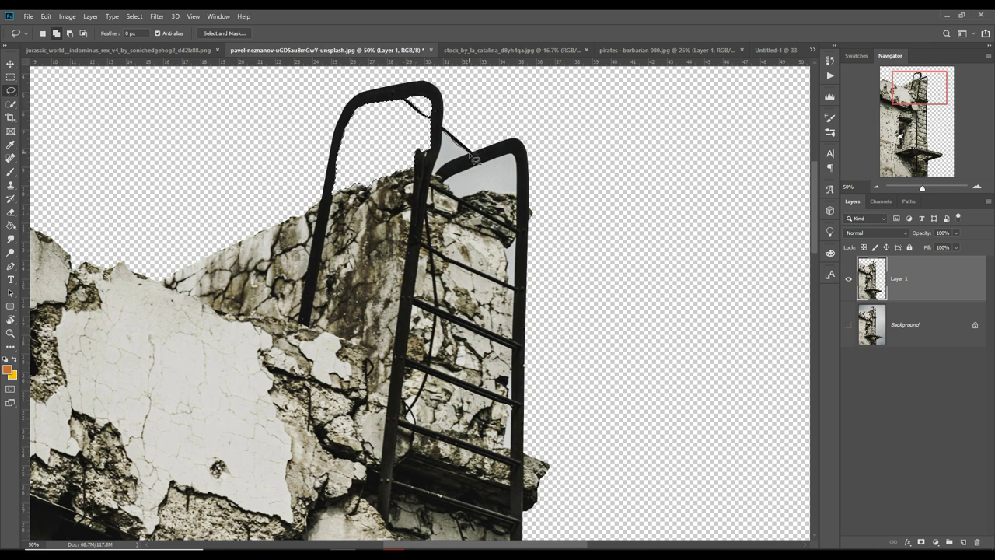
key("Delete")
left_click_drag(509, 181, 511, 160)
key("Delete")
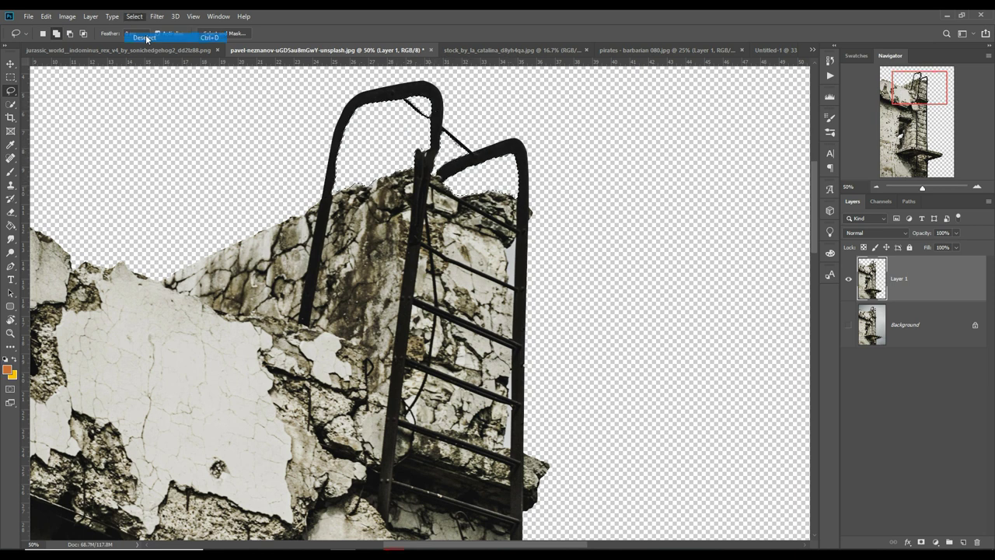
key("ctrl+d")
- Zoom out and float the building document over the dinosaur document
key("v")
key("ctrl+minus")
key("ctrl+minus")
key("ctrl+minus")
left_click_drag(330, 49, 454, 93)
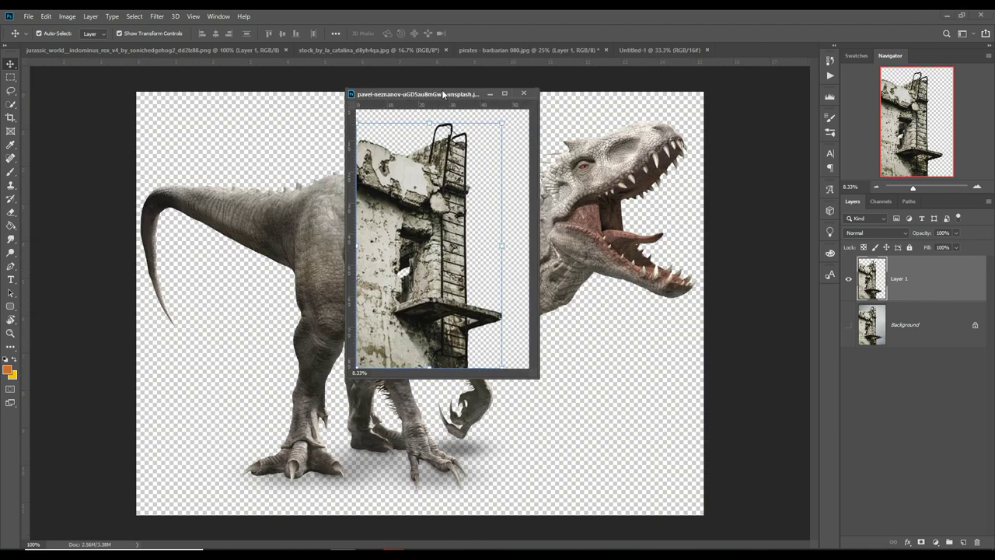
- Place the building at Untitled-1's left edge, duplicate it, and nudge Layer 1 downward
left_click_drag(421, 254, 348, 246)
key("Return")
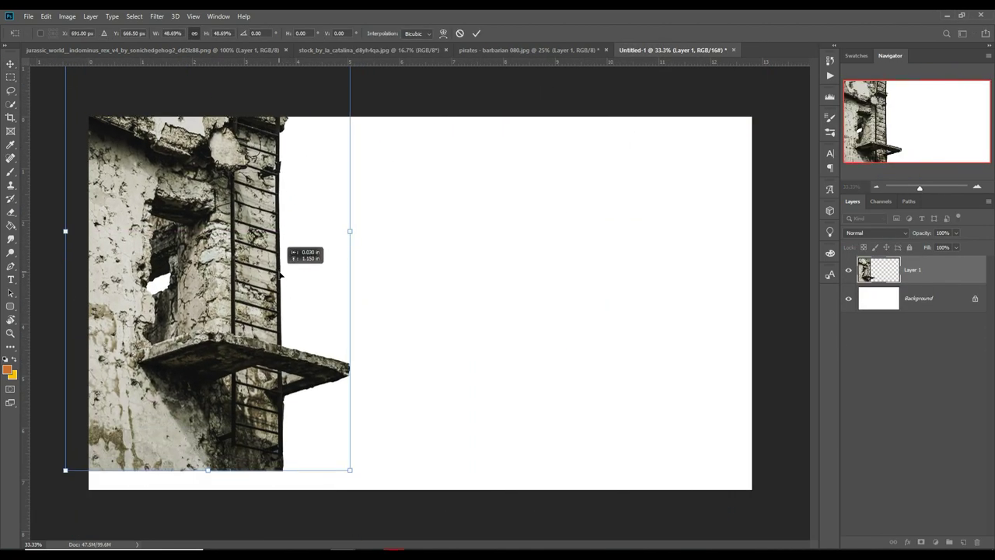
left_click_drag(290, 335, 268, 215)
key("ctrl+j")
key("Return")
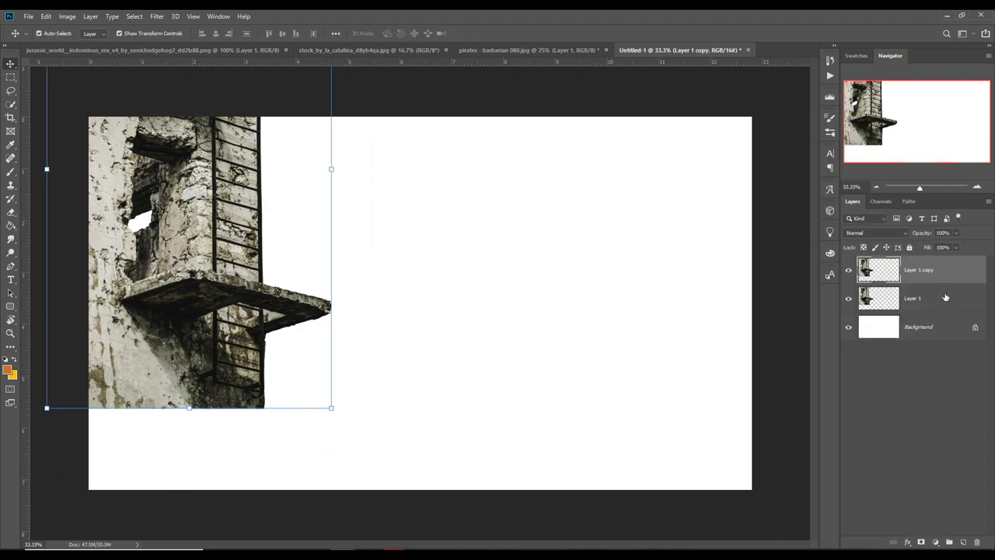
left_click(935, 298)
key("shift+Down")
key("shift+Down")
key("shift+Down")
key("shift+Down")
key("shift+Down")
key("shift+Down")
key("shift+Down")
key("shift+Down")
key("shift+Down")
key("shift+Down")
key("shift+Down")
key("shift+Down")
key("shift+Down")
key("shift+Down")
key("shift+Down")
key("shift+Down")
key("shift+Down")
key("shift+Down")
key("shift+Down")
key("shift+Down")
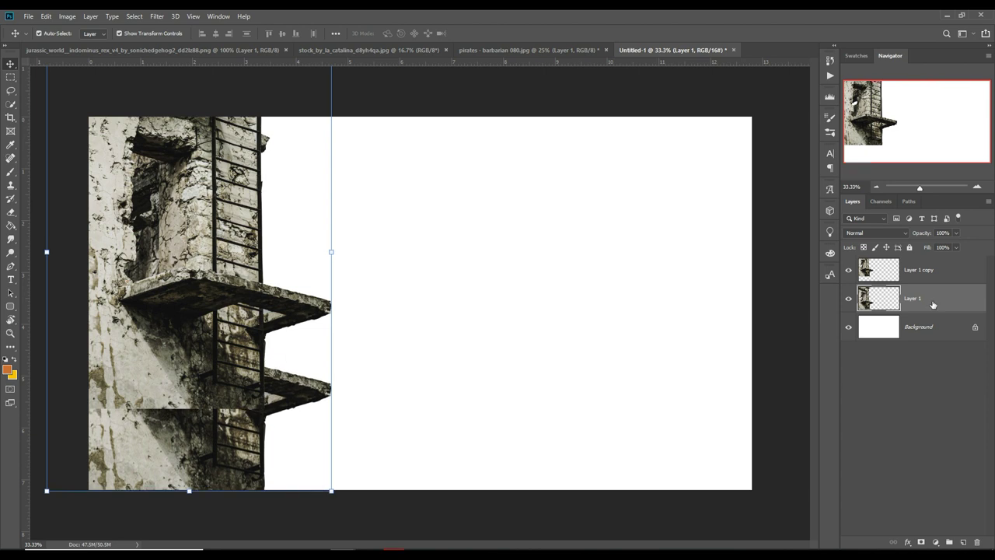
key("shift+Down")
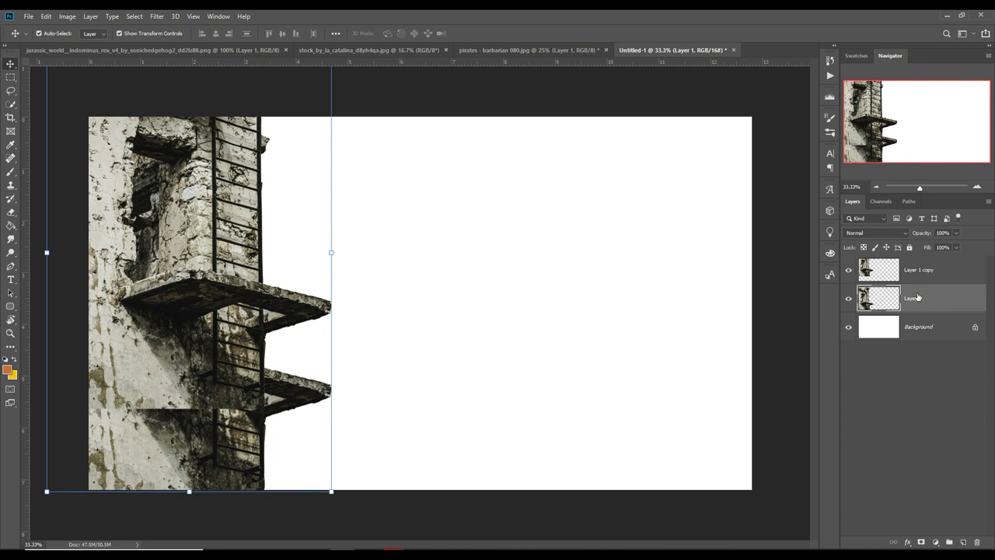
- Add a layer mask to Layer 1 copy and paint the seam with a 600 px brush
left_click(919, 270)
left_click(935, 542)
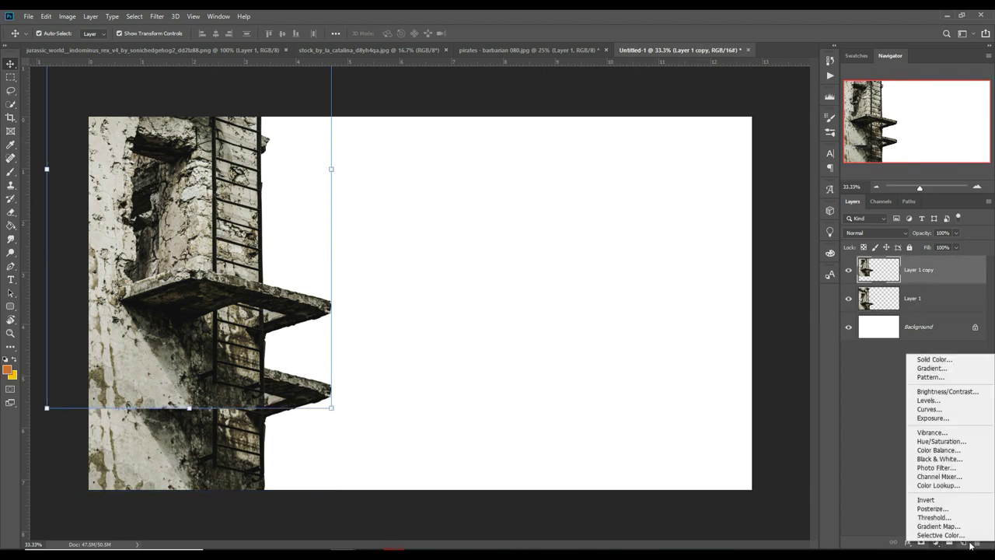
left_click(934, 262)
left_click(921, 542)
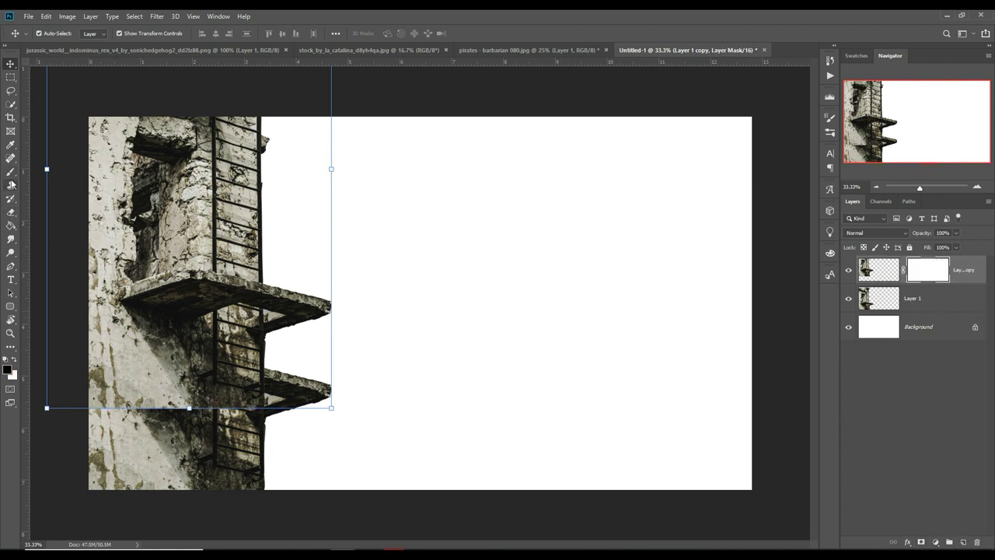
left_click(11, 171)
key("bracketright")
key("bracketright")
key("bracketright")
mouse_move(125, 400)
left_mouse_down()
mouse_move(152, 474)
mouse_move(223, 477)
mouse_move(200, 484)
mouse_move(214, 493)
mouse_move(165, 438)
mouse_move(205, 488)
mouse_move(230, 471)
mouse_move(178, 455)
mouse_move(128, 381)
mouse_move(271, 433)
mouse_move(200, 396)
left_mouse_up()
- Undo the last mask stroke and resize the brush from 1300 down to 200 for blending
key("ctrl+z")
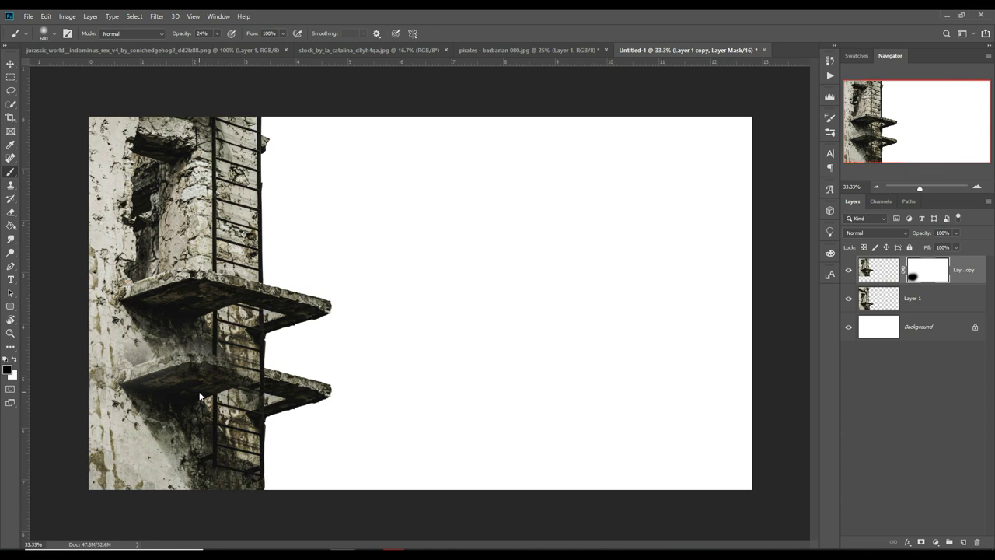
key("bracketright")
key("bracketright")
key("bracketright")
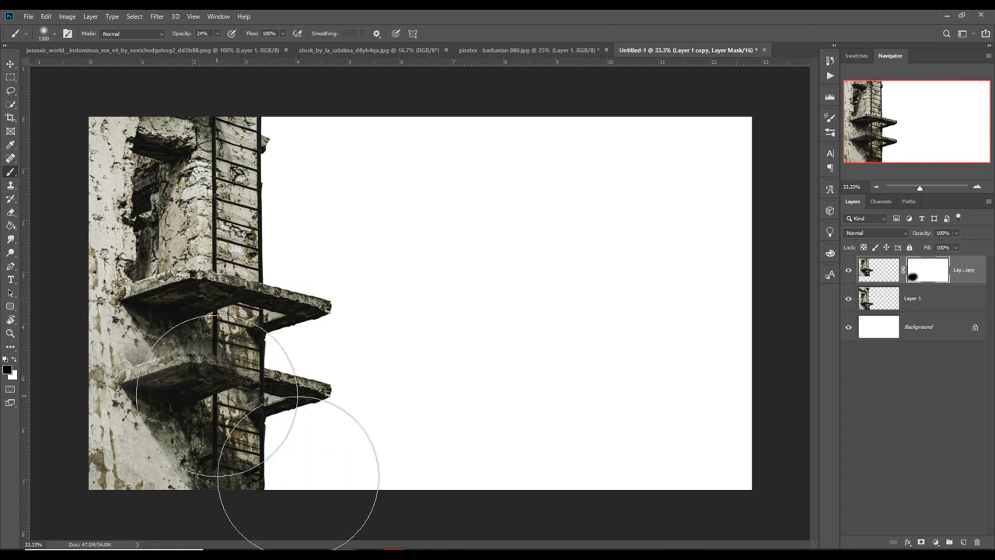
key("bracketleft")
key("bracketleft")
key("bracketleft")
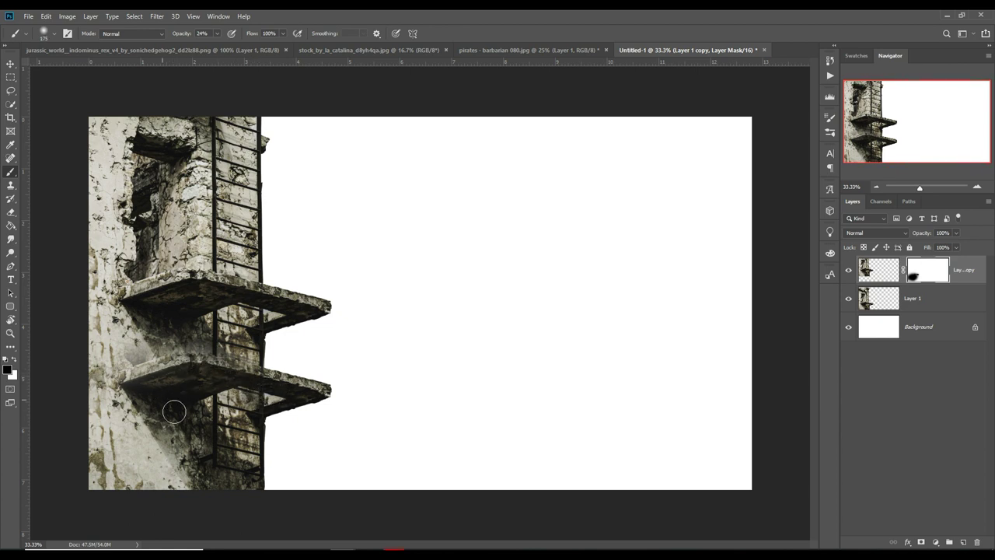
- Merge Layer 1 and Layer 1 copy into a single building layer
left_click(11, 64)
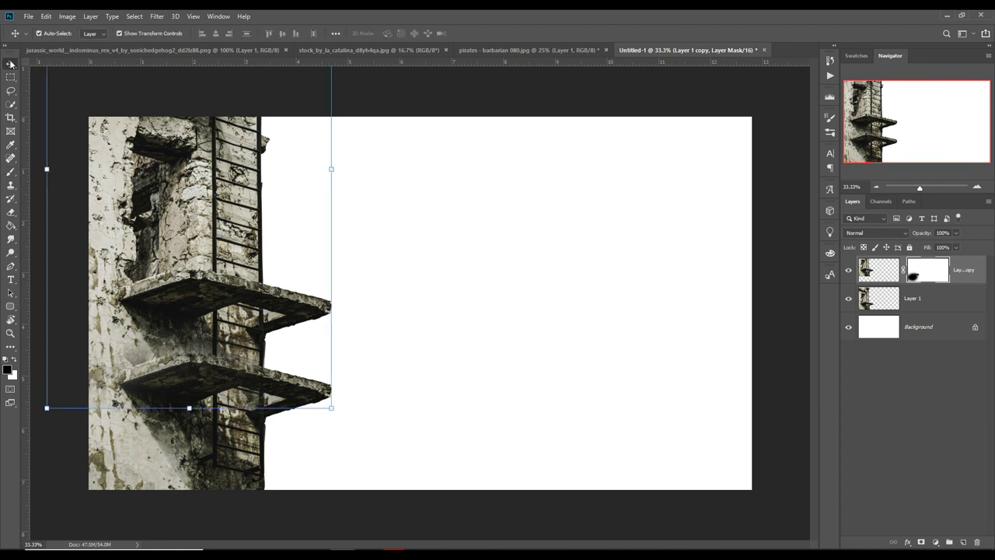
left_click(930, 303)
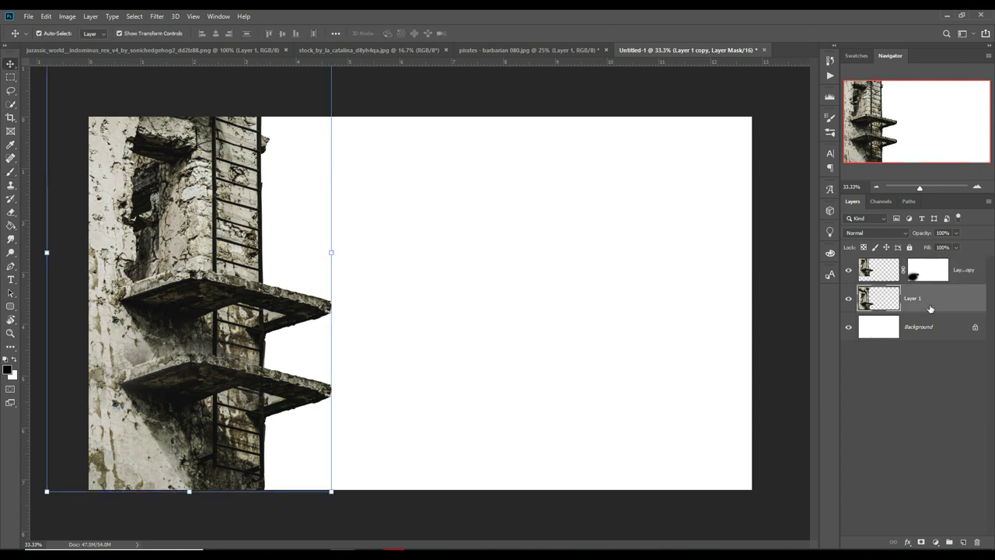
left_click(964, 280, "shift")
right_click(964, 280)
left_click(894, 417)
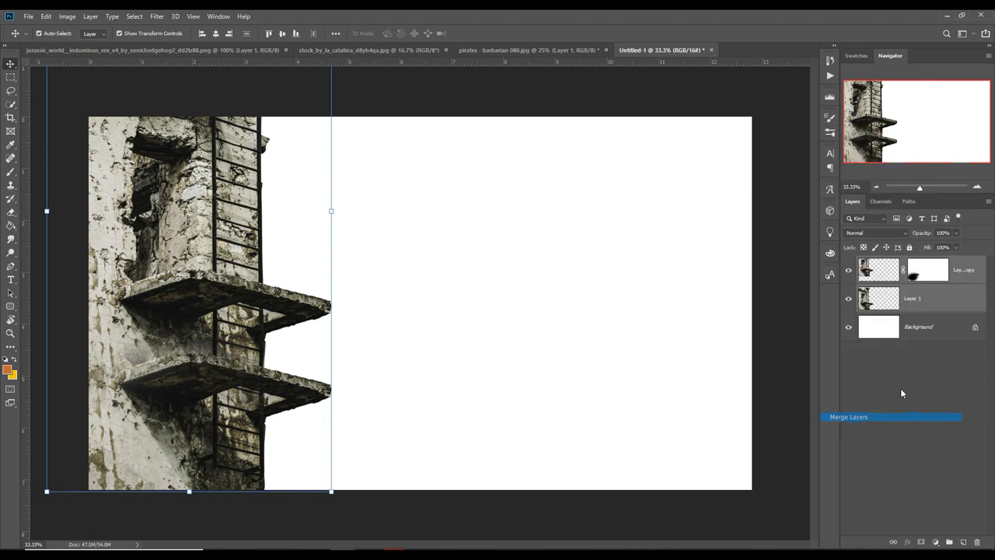
left_click(933, 541)
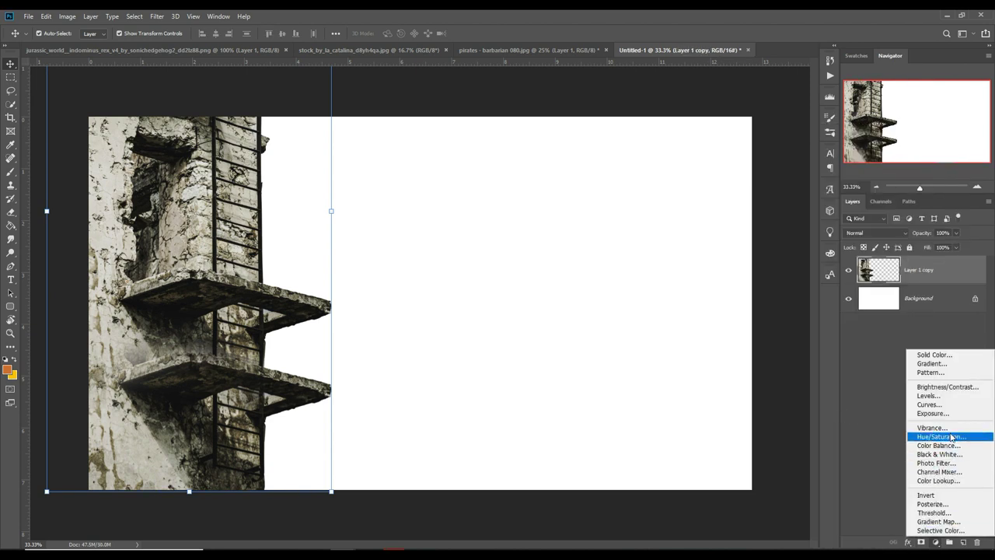
- Apply a Camera Raw Filter desaturating aquas and greens (-48) and lowering the temperature
left_click(157, 16)
left_click(173, 78)
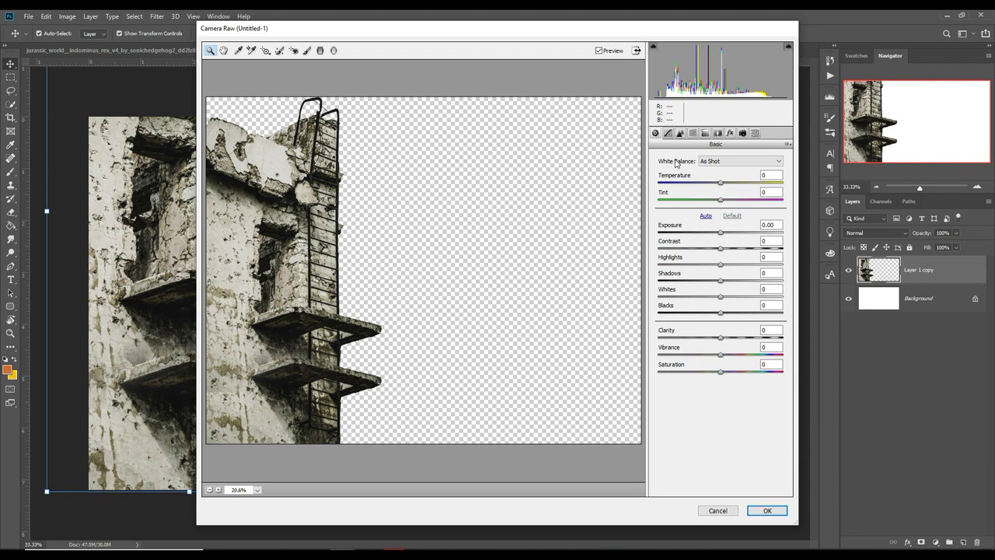
left_click(694, 133)
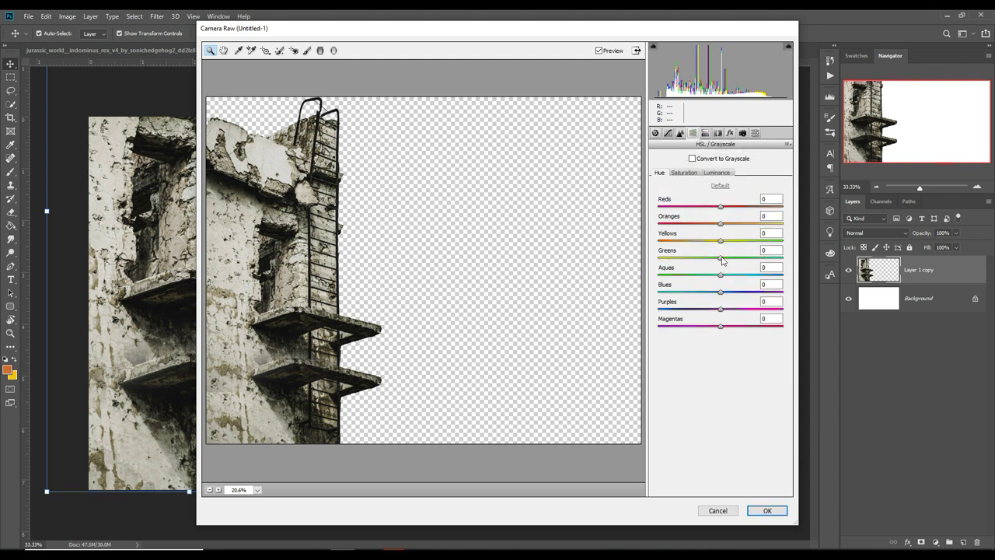
left_click(684, 173)
left_click_drag(721, 276, 707, 275)
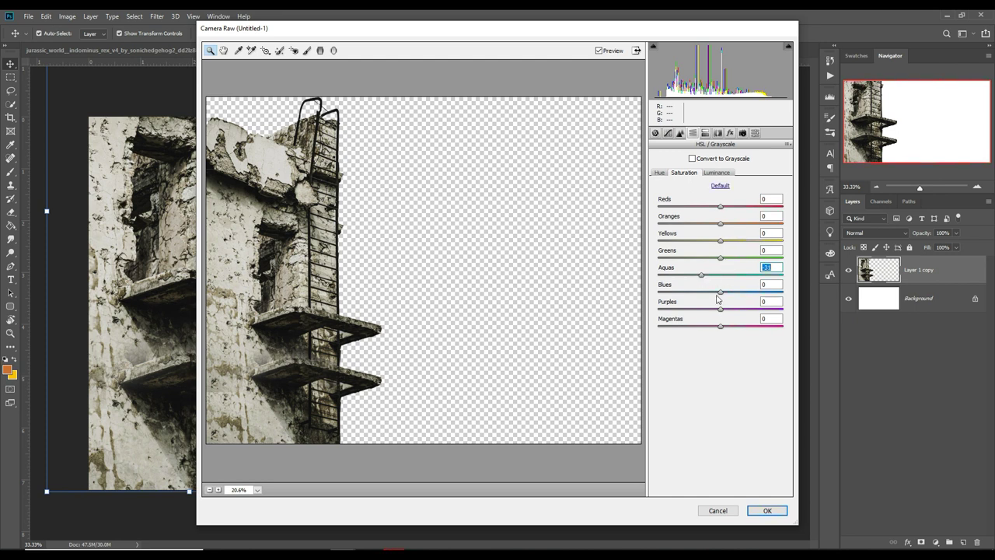
left_click_drag(721, 258, 690, 262)
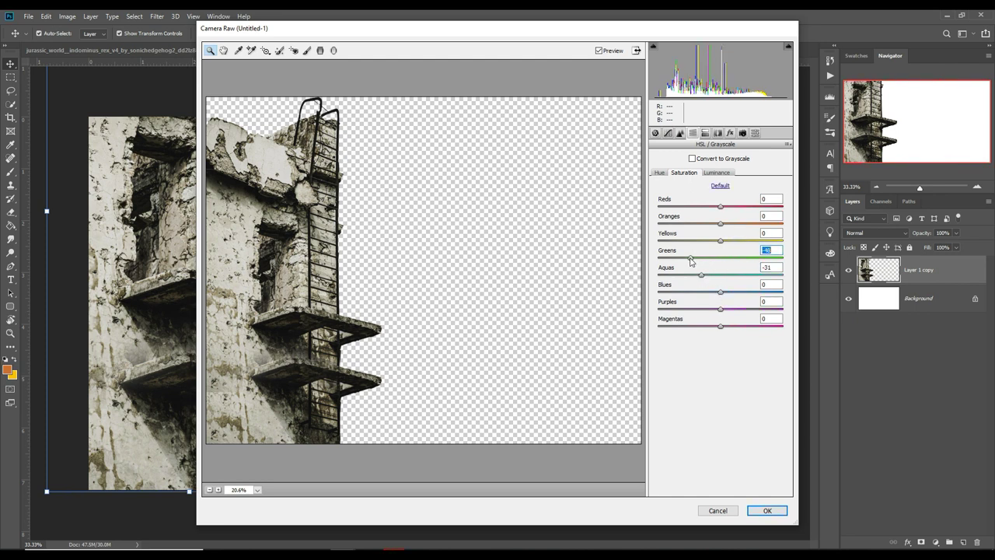
left_click(656, 134)
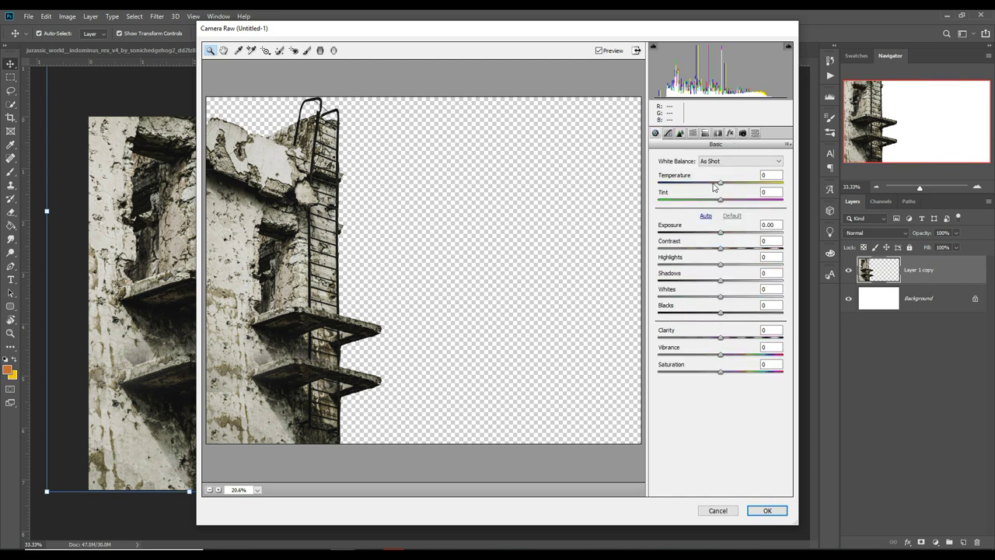
left_click_drag(721, 184, 713, 184)
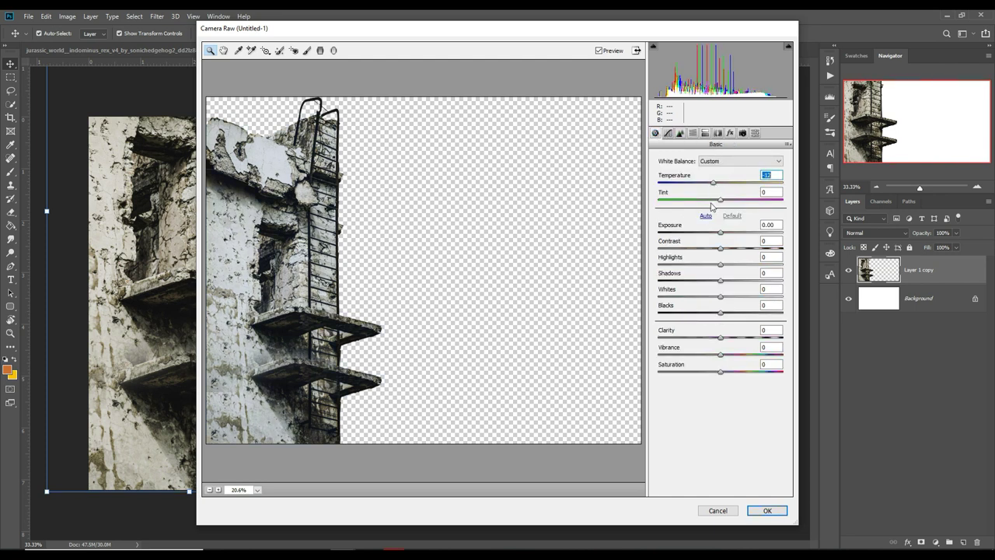
left_click(767, 510)
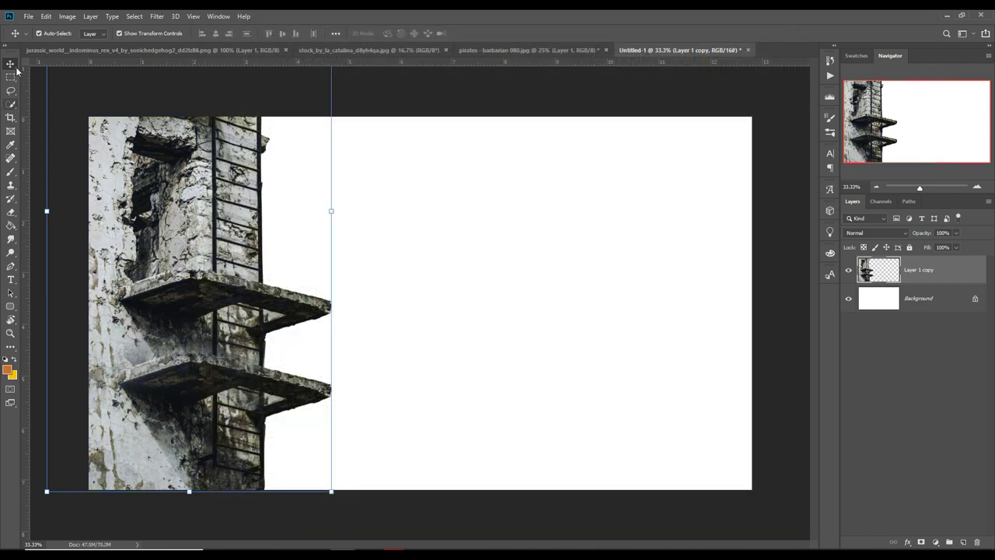
- Bring the woman layer into the Untitled-1 composite and close her floating document
left_click(518, 49)
left_click_drag(519, 49, 521, 83)
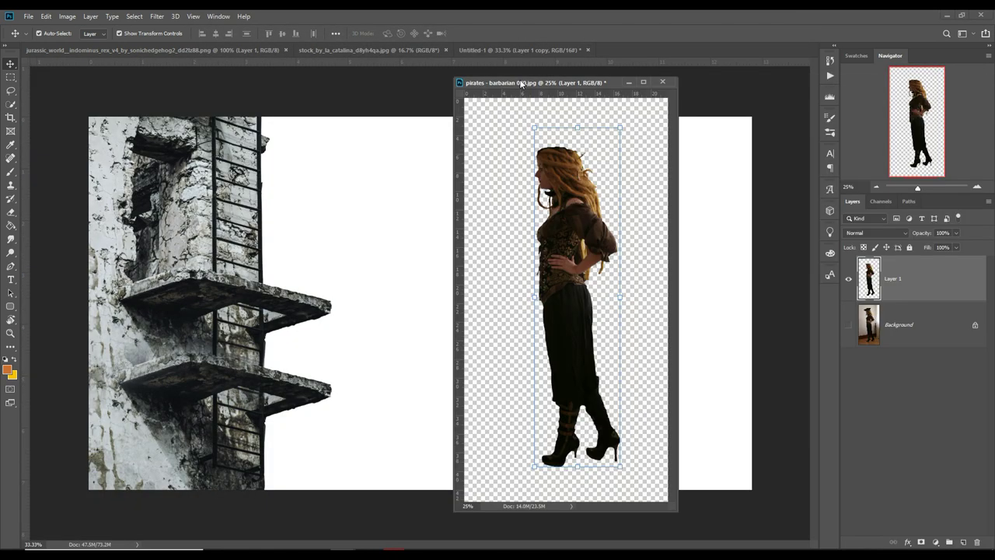
left_click_drag(579, 225, 334, 289)
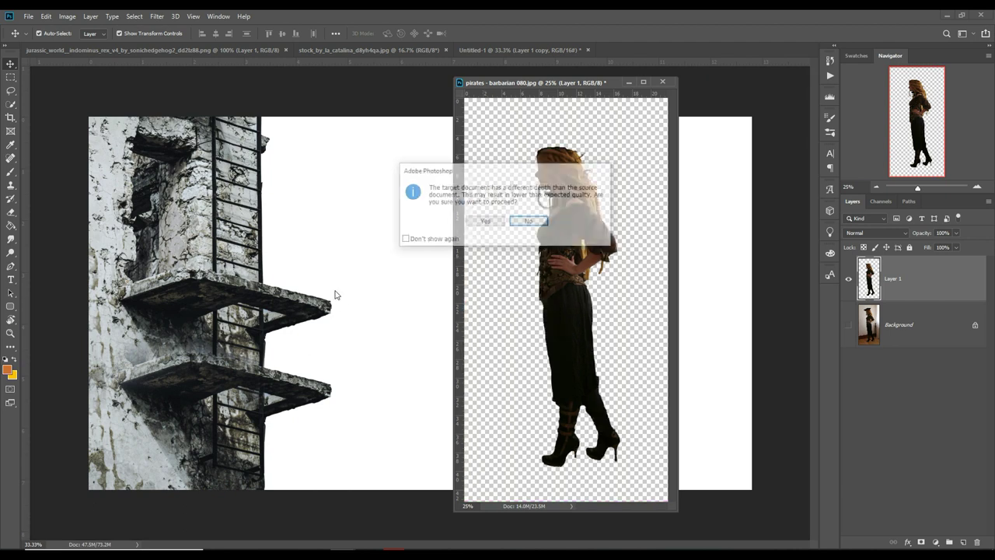
left_click(484, 221)
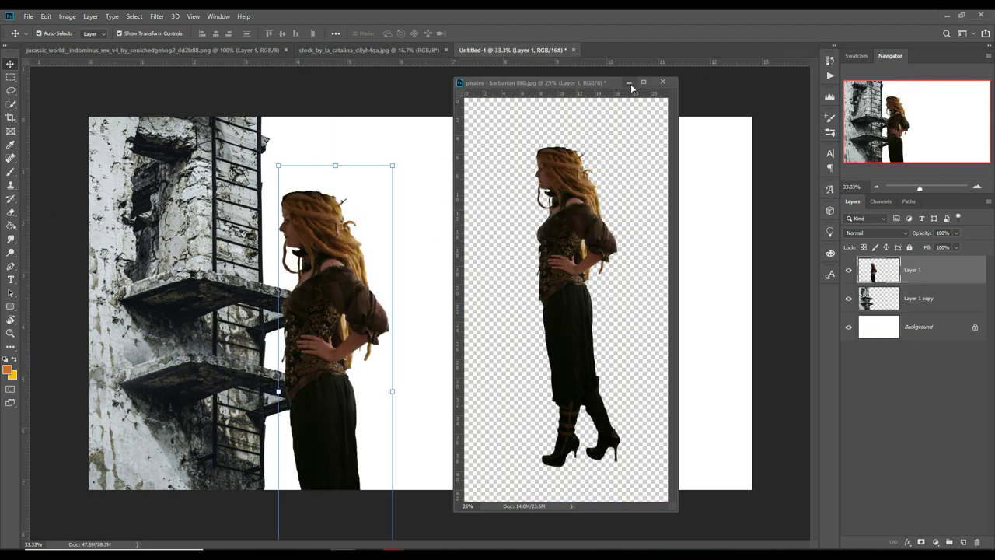
left_click(662, 81)
- Flip the woman horizontally, scale her to about 19% on the upper balcony, and layer her below the building
left_click(46, 16)
mouse_move(62, 253)
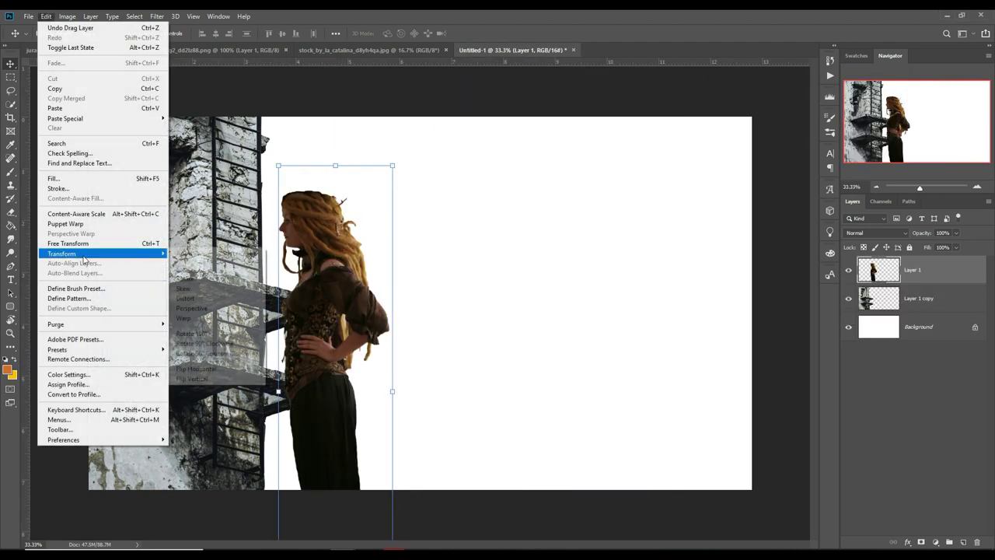
left_click(196, 369)
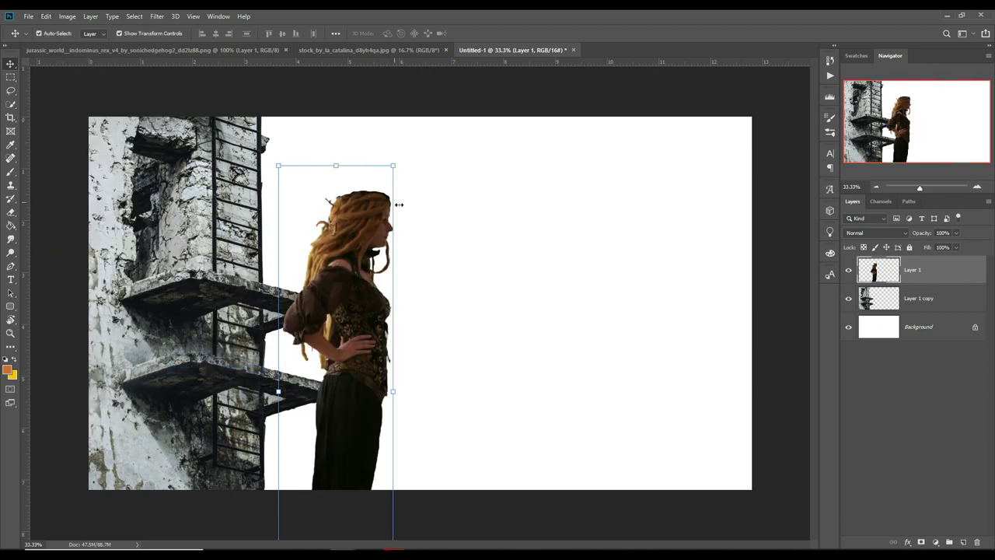
mouse_move(399, 169)
left_mouse_down()
mouse_move(339, 381)
mouse_move(339, 197)
left_mouse_up()
left_click_drag(356, 156, 323, 280)
left_click_drag(316, 336, 318, 237)
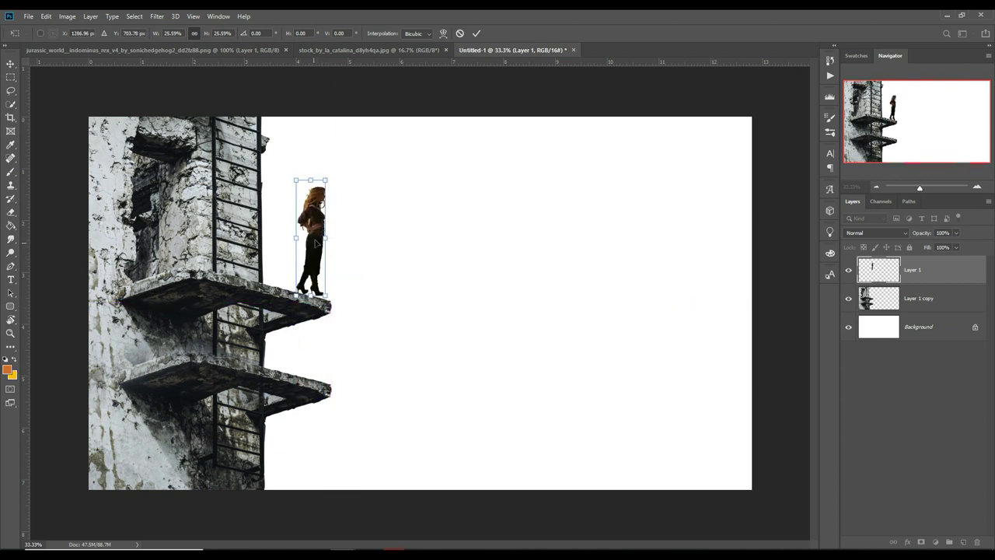
left_click_drag(331, 184, 324, 201)
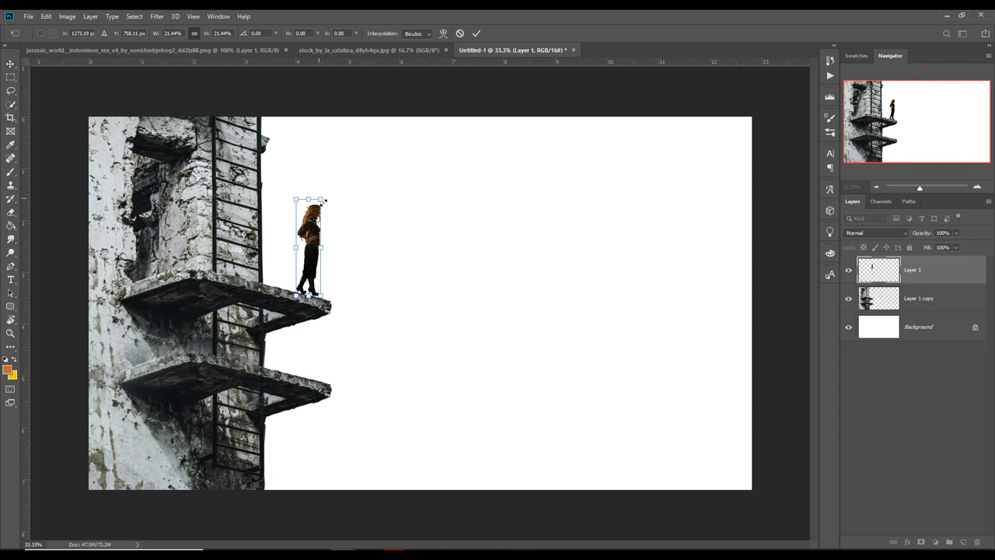
left_click_drag(325, 203, 314, 243)
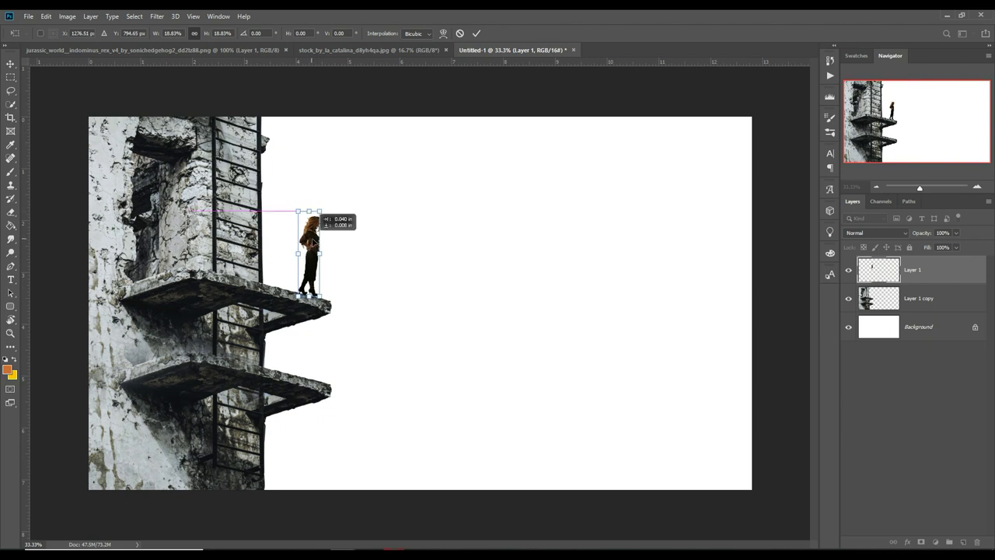
left_click(475, 33)
left_click_drag(938, 279, 939, 307)
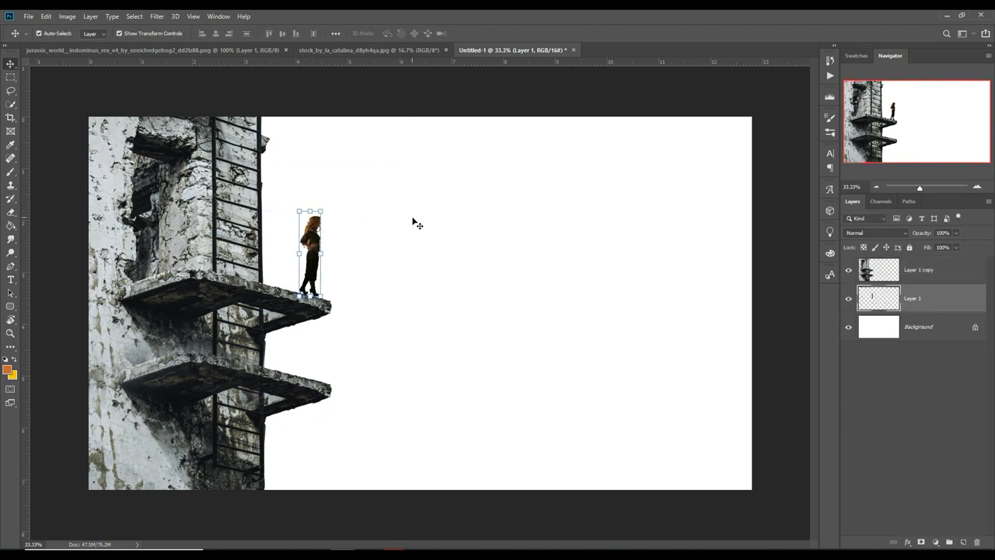
key("Down")
key("Down")
key("Down")
key("Down")
key("Down")
key("Down")
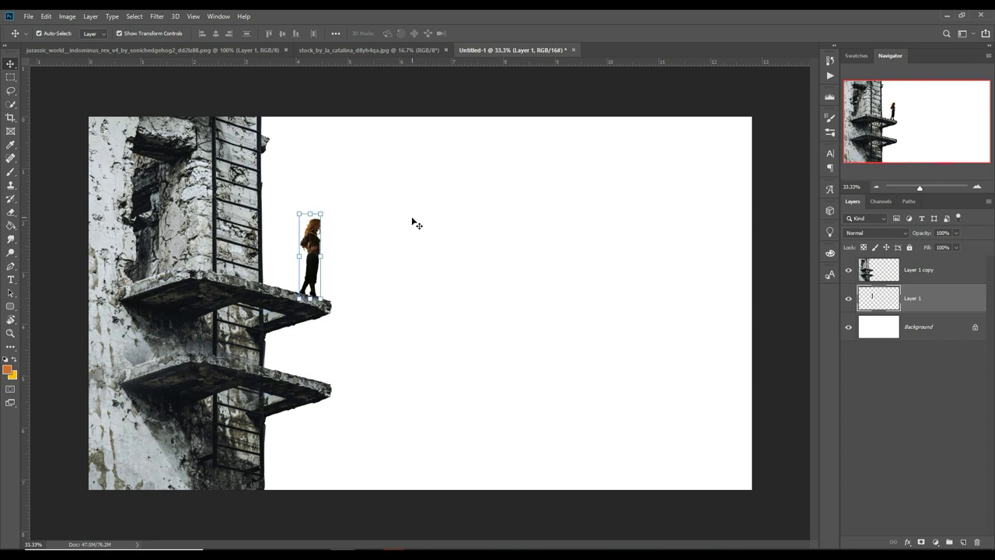
- Bring the dinosaur photo into the composite as a new layer and close its source window
left_click(353, 51)
left_click(232, 50)
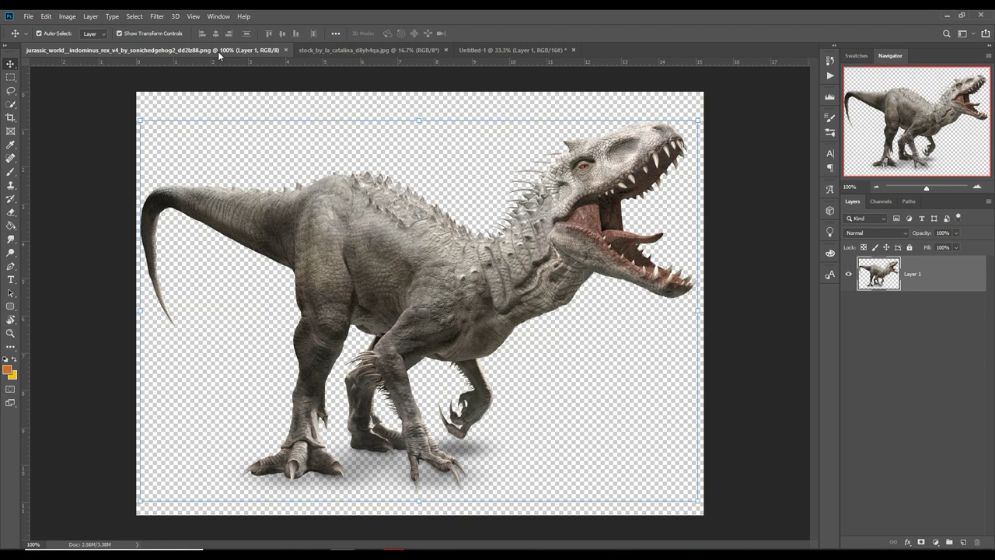
left_click_drag(231, 48, 696, 159)
key("ctrl+Tab")
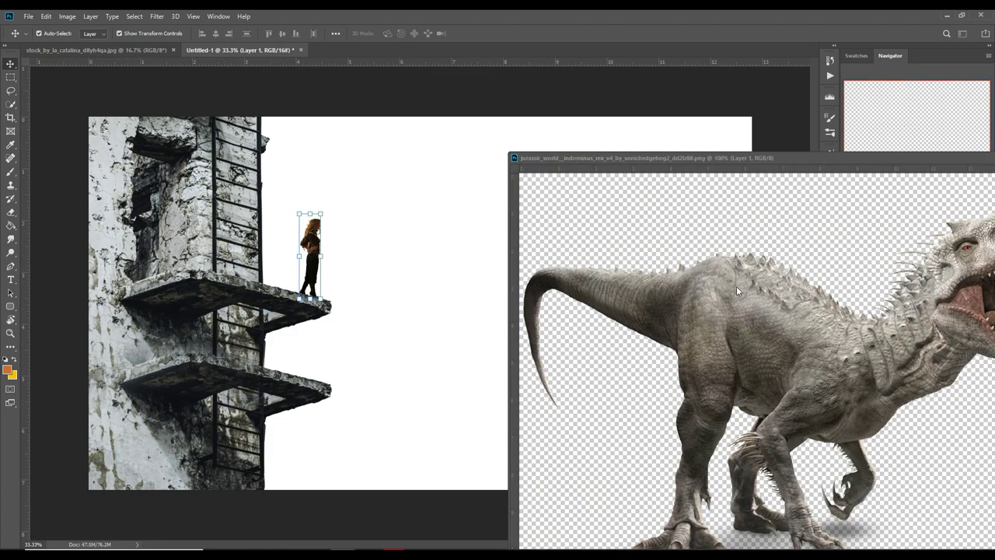
left_click_drag(787, 318, 493, 325)
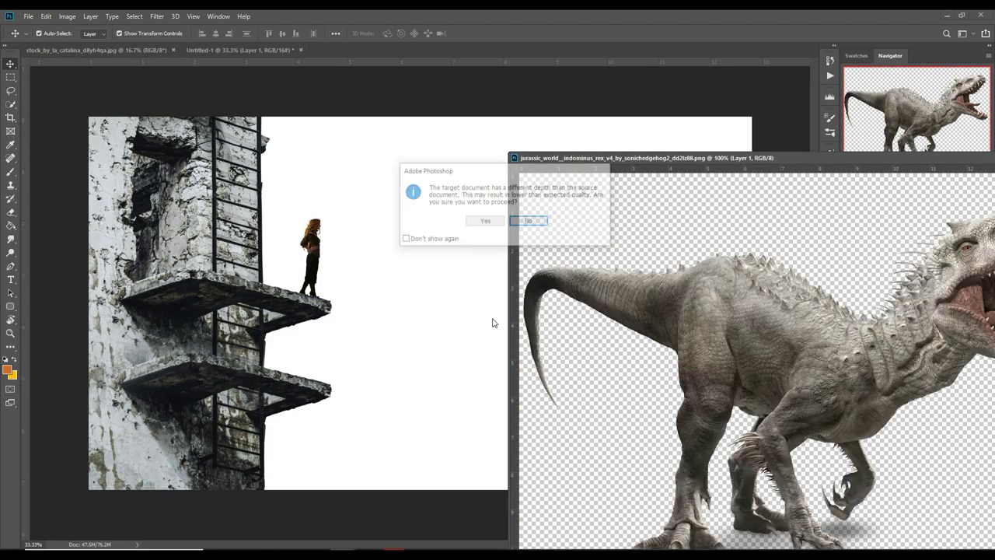
left_click(491, 224)
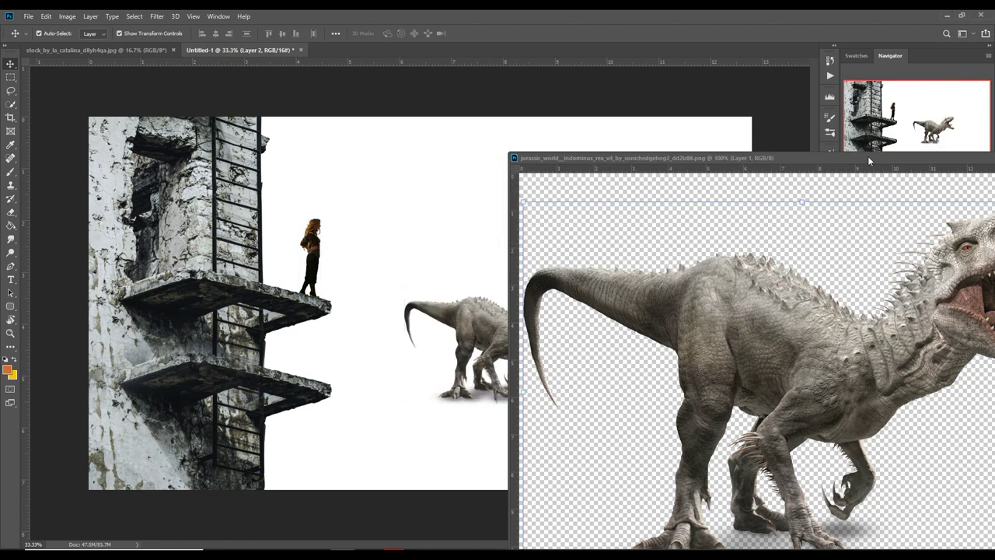
left_click_drag(700, 158, 191, 388)
left_click(526, 391)
- Flip the dinosaur horizontally and scale it to about 321% across the right side
left_click(46, 16)
mouse_move(61, 253)
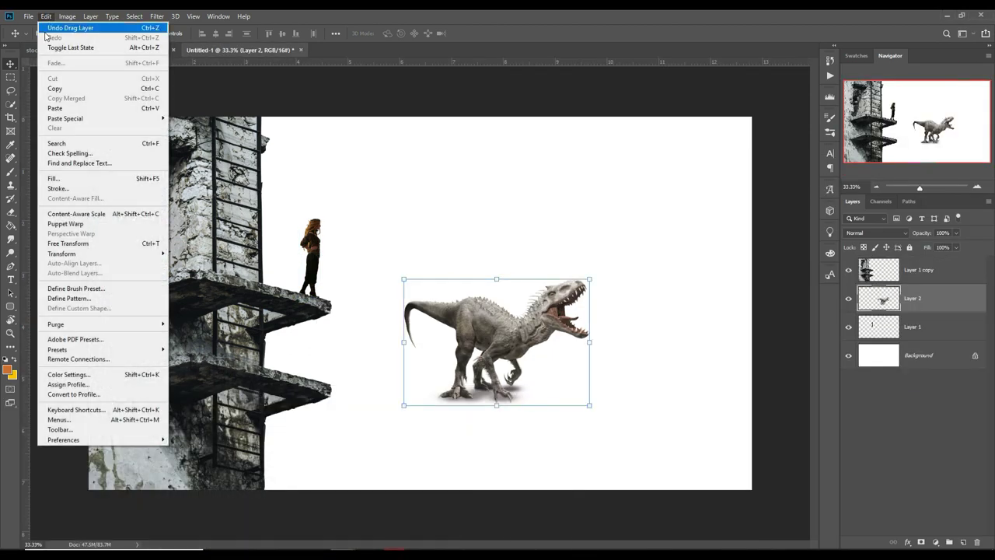
left_click(196, 369)
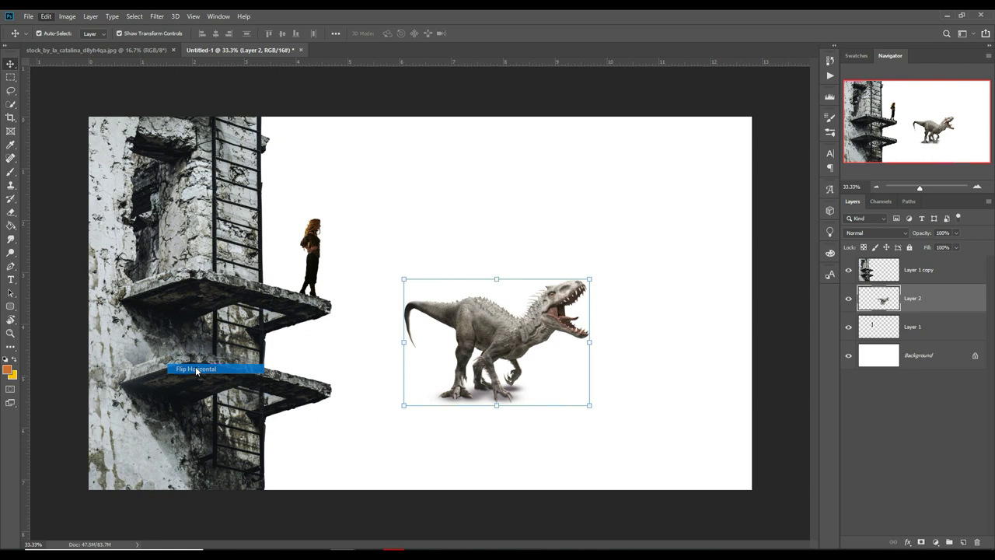
mouse_move(591, 280)
left_mouse_down()
mouse_move(894, 49)
mouse_move(938, 67)
left_mouse_up()
left_click_drag(623, 306, 608, 380)
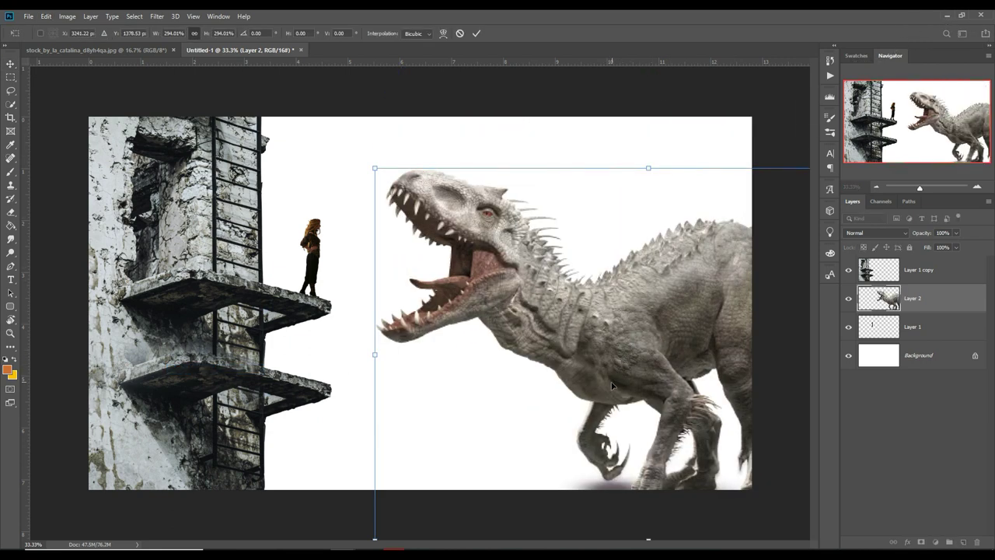
key("ctrl+minus")
key("ctrl+minus")
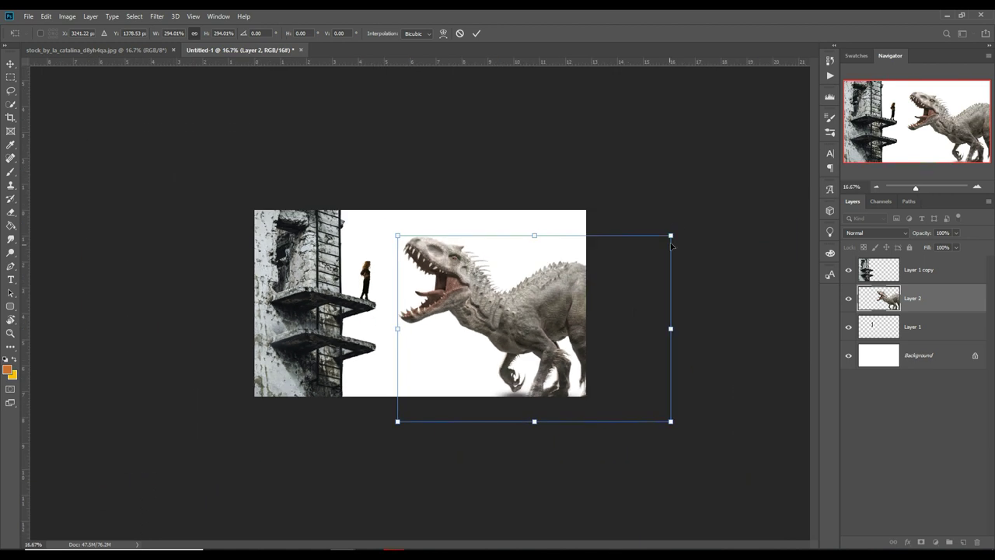
left_click_drag(678, 236, 701, 220)
left_click_drag(529, 308, 519, 314)
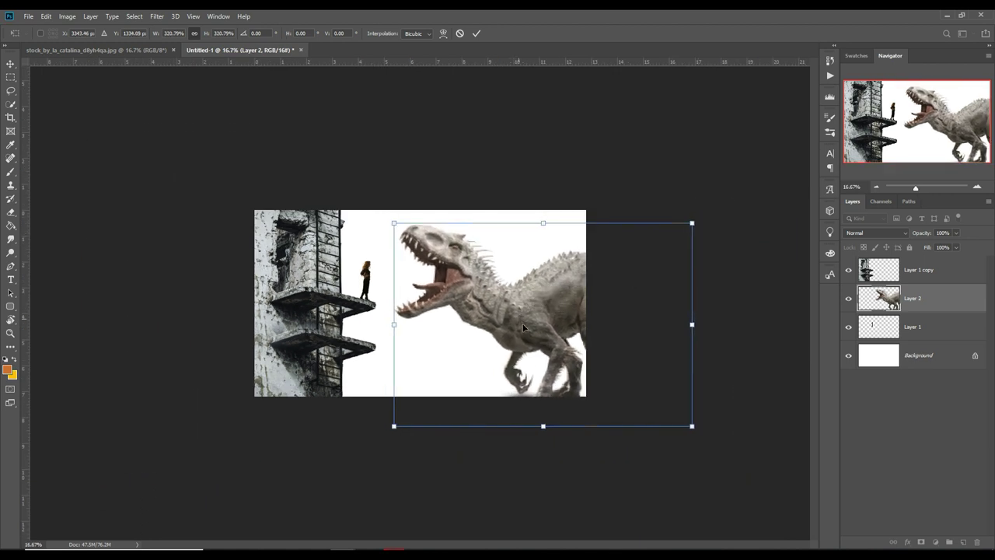
left_click(477, 33)
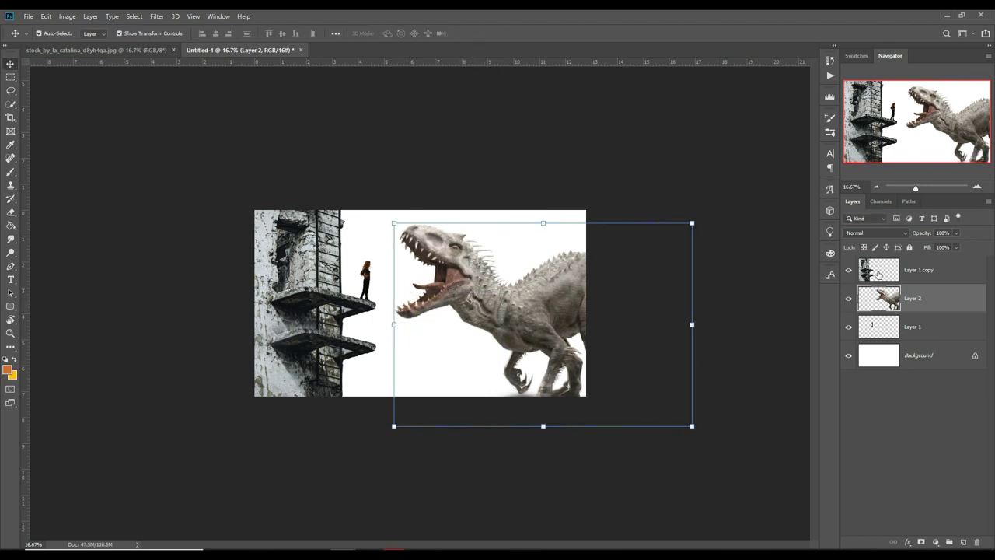
left_click(879, 270)
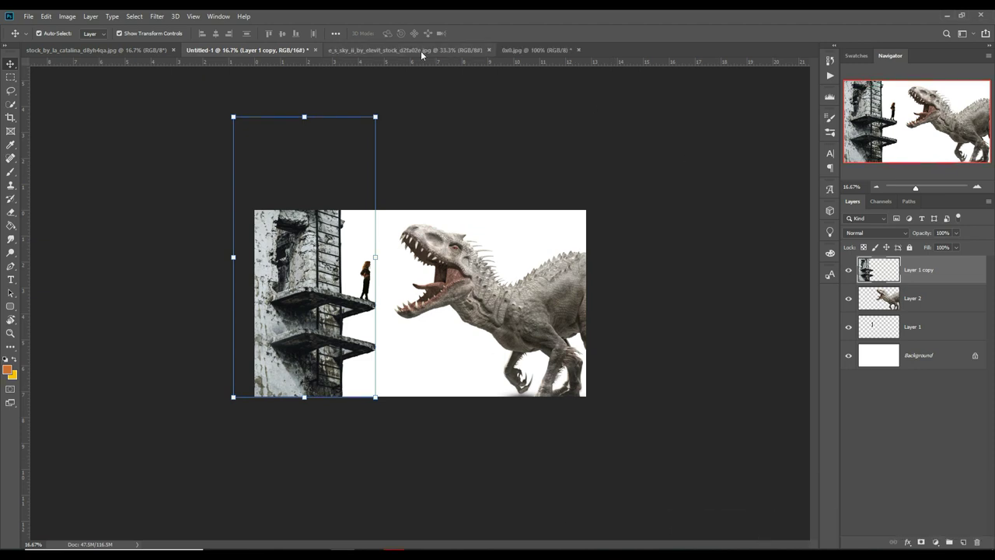
- Bring the explosion-and-smoke photo into the composite as Layer 3
left_click(420, 49)
left_click(534, 50)
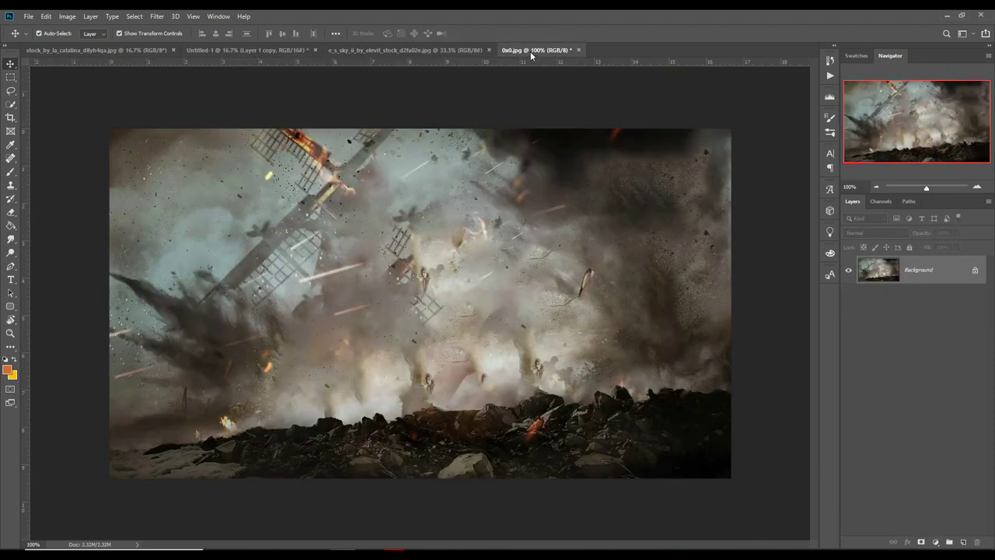
left_click_drag(534, 50, 528, 80)
left_click(258, 50)
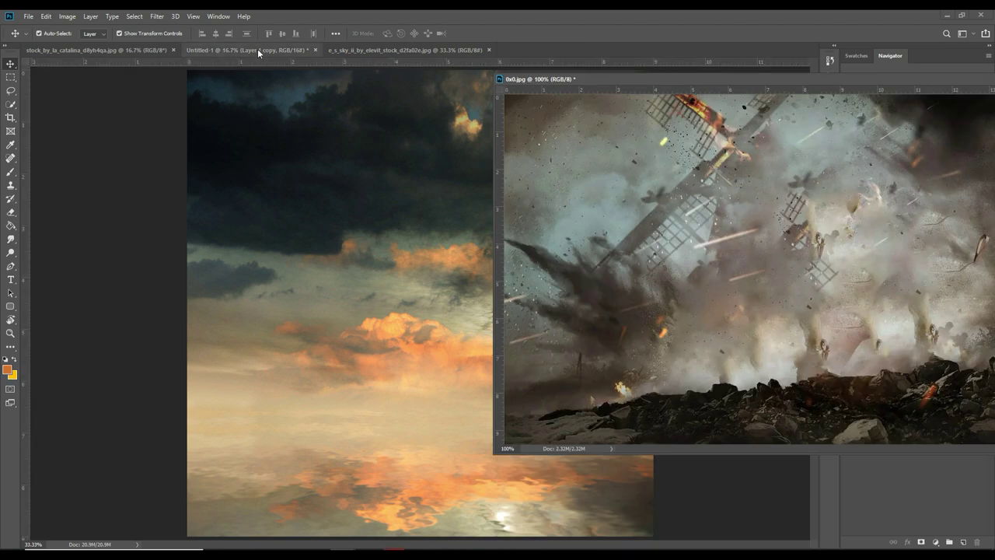
mouse_move(607, 207)
left_mouse_down()
mouse_move(627, 246)
mouse_move(411, 324)
left_mouse_up()
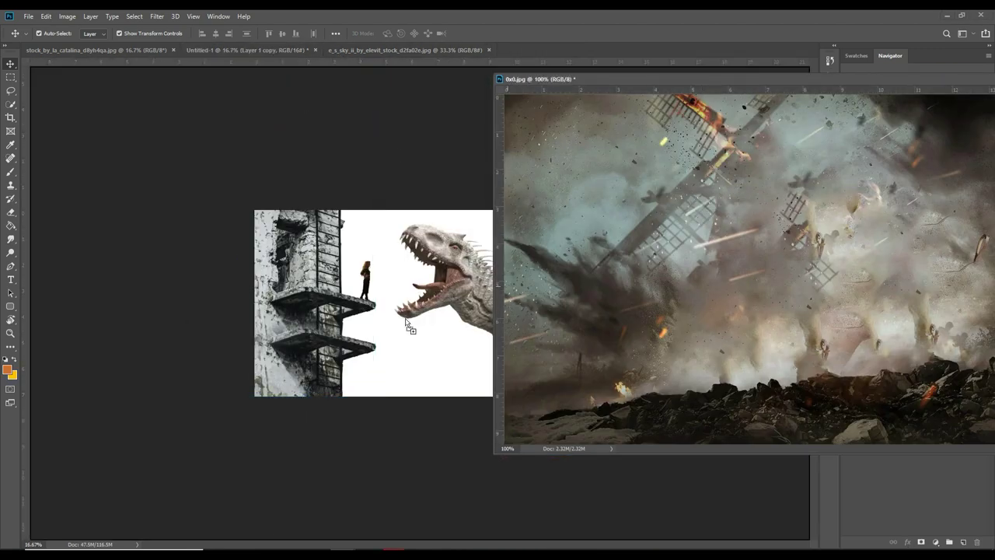
left_click(477, 226)
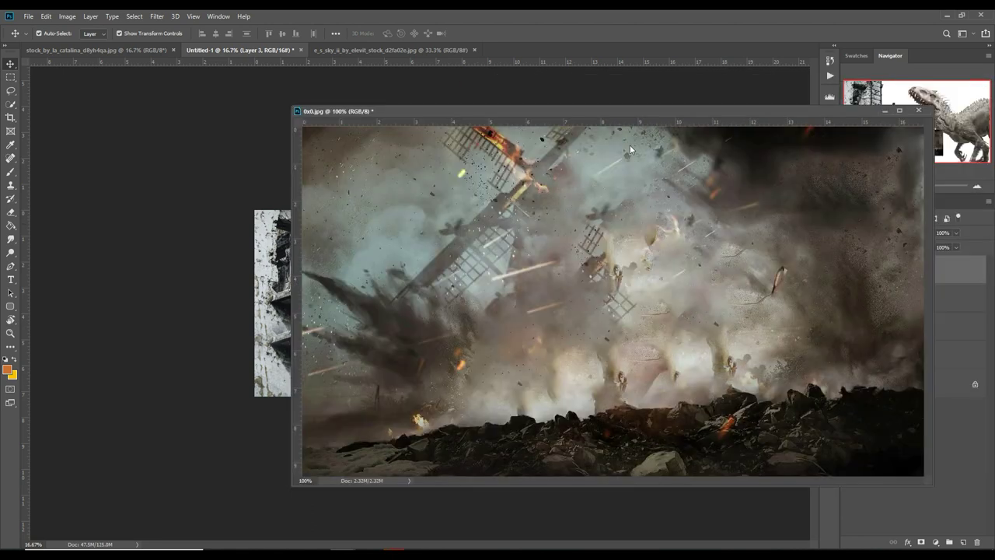
left_click_drag(544, 79, 90, 175)
left_click(632, 175)
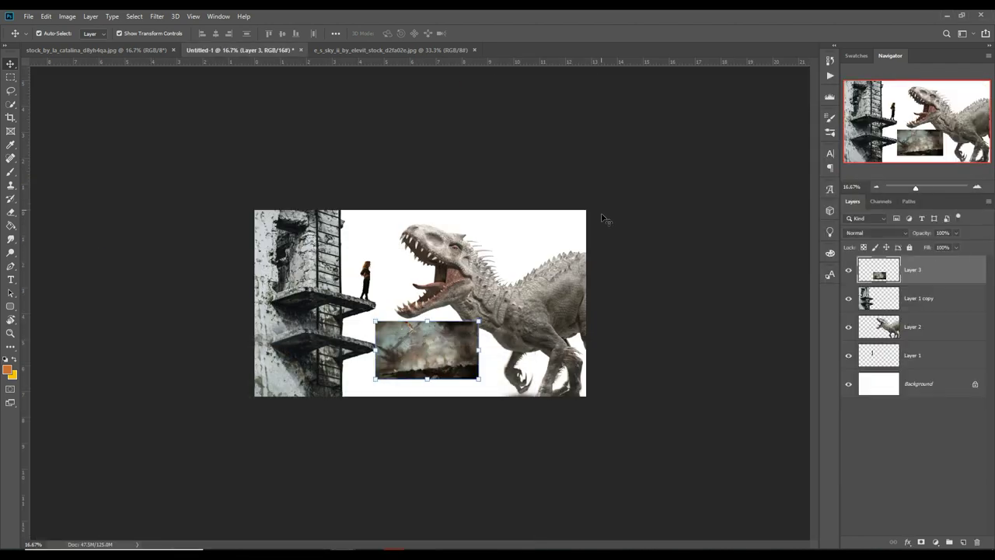
- Enlarge the smoke layer, move it just above Background, and rescale it to about 87%
left_click_drag(479, 321, 808, 134)
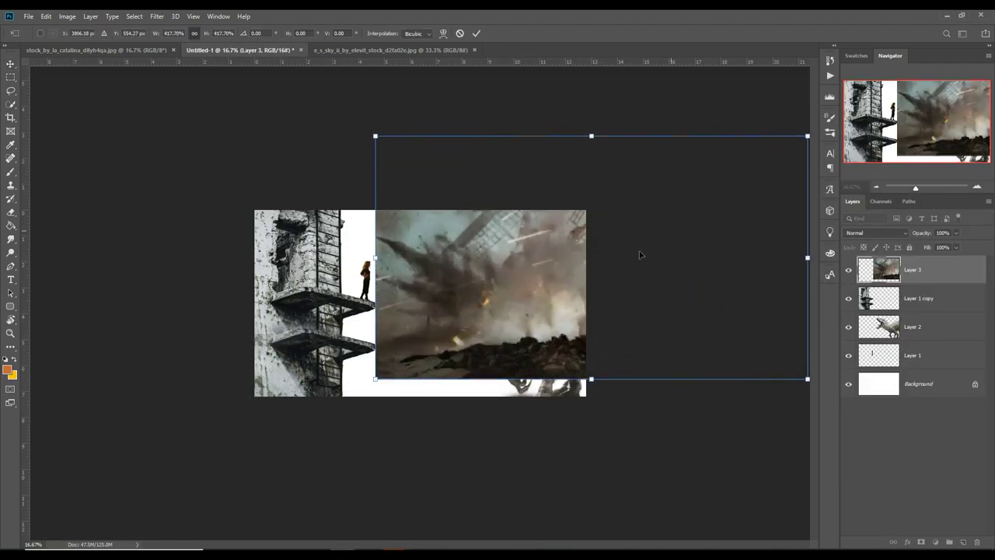
left_click_drag(639, 256, 540, 330)
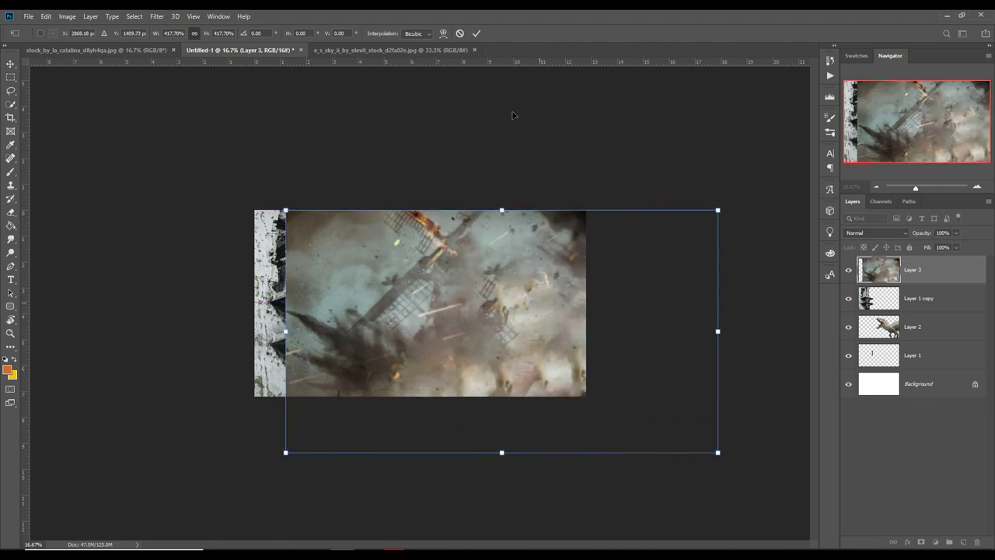
left_click(476, 32)
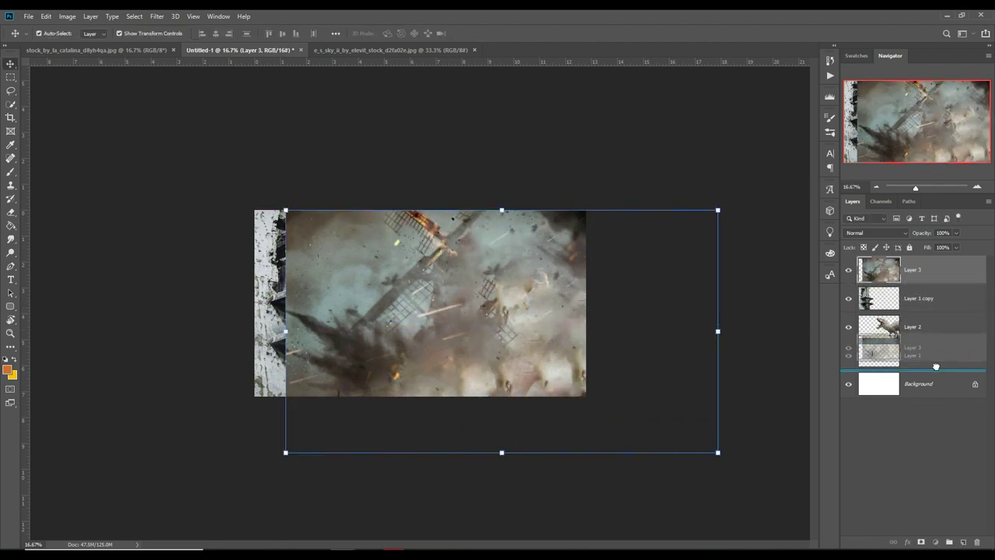
left_click_drag(925, 273, 931, 366)
left_click_drag(718, 210, 660, 225)
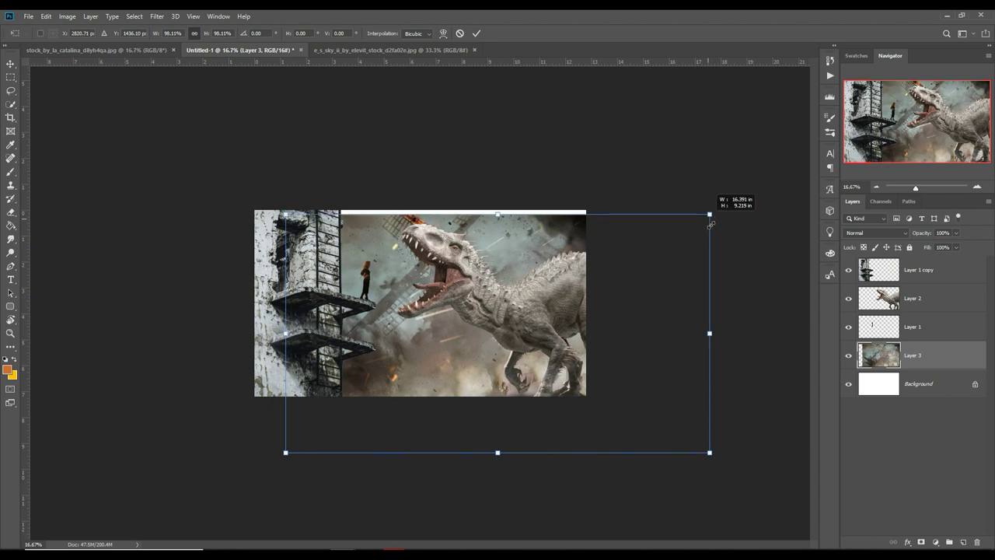
left_click_drag(645, 305, 633, 306)
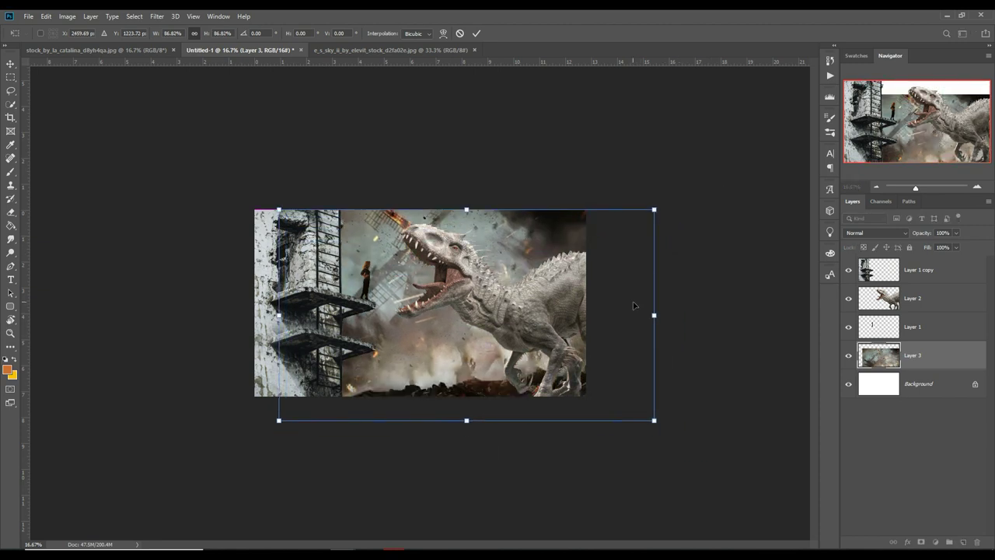
key("ctrl+z")
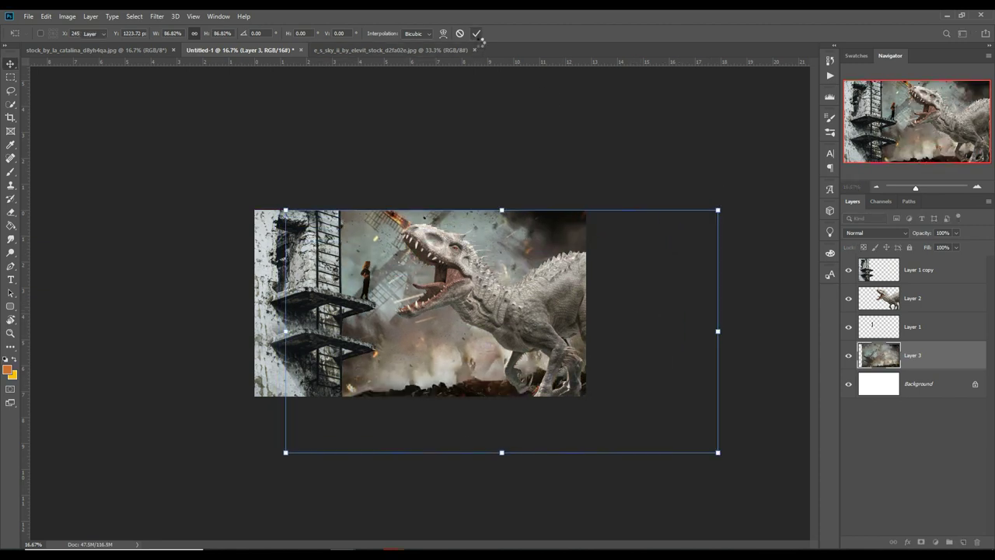
key("Return")
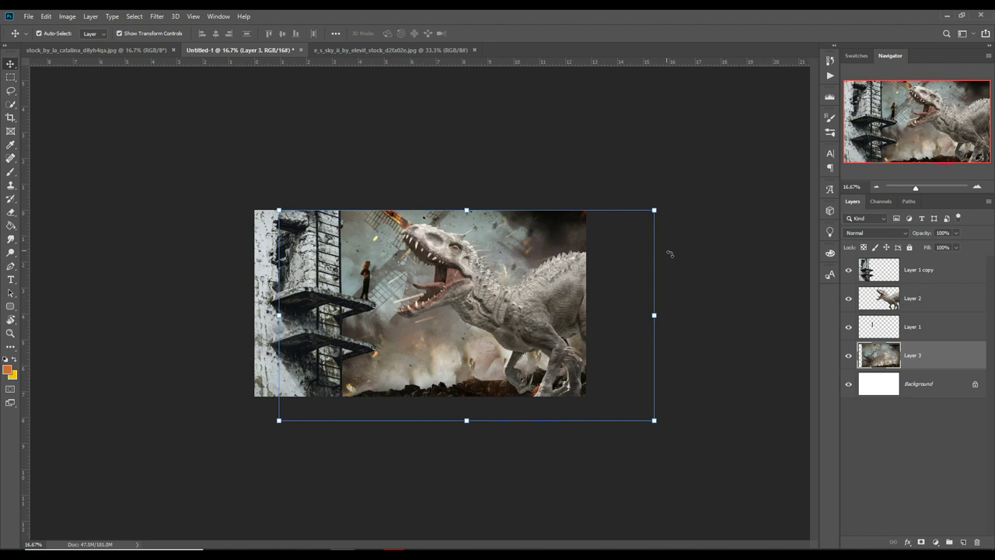
- Duplicate the smoke layer, move the copy above the dinosaur, and fit it to the canvas
right_click(934, 358)
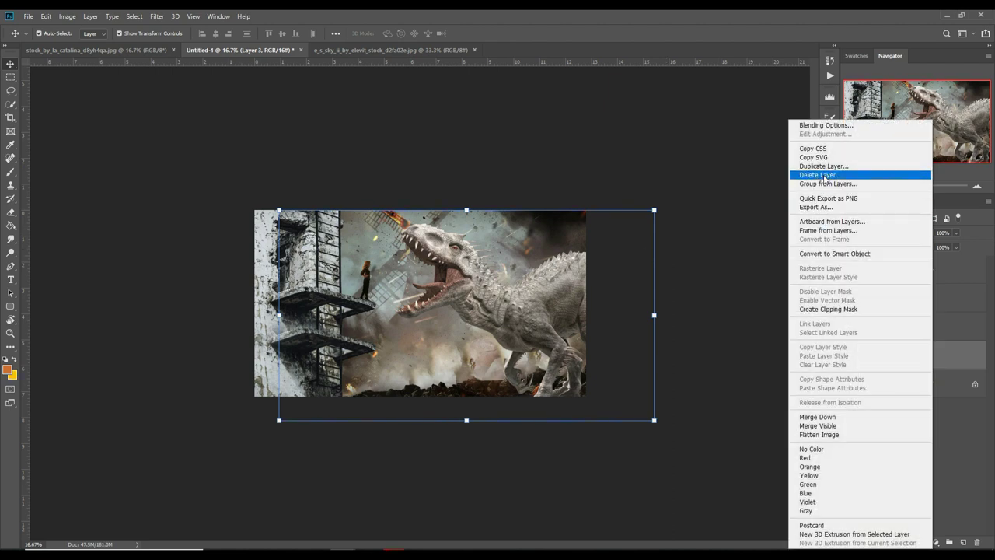
left_click(832, 176)
left_click(582, 163)
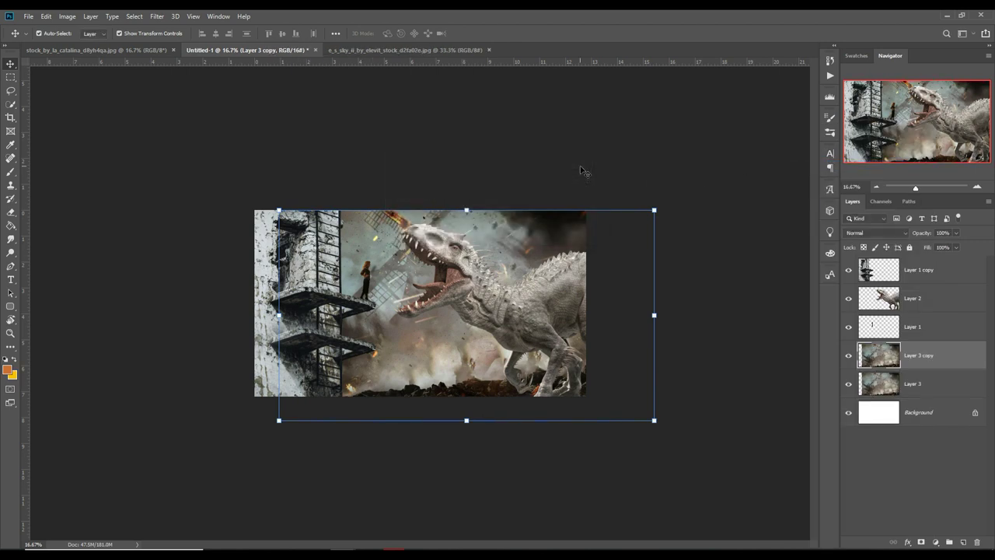
left_click_drag(932, 356, 930, 298)
mouse_move(659, 214)
left_mouse_down()
mouse_move(628, 269)
mouse_move(613, 267)
mouse_move(583, 308)
left_mouse_up()
- Quick Select the bottom rubble onto Layer 4, hide the smoke copy, and move Layer 4 to the top
left_click(10, 103)
left_click_drag(354, 379, 506, 356)
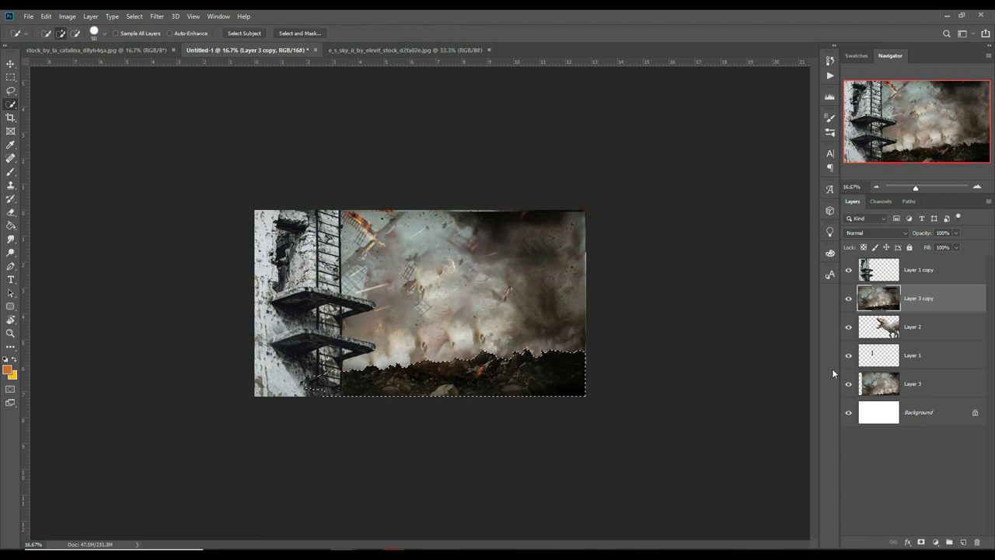
left_click_drag(327, 381, 286, 393)
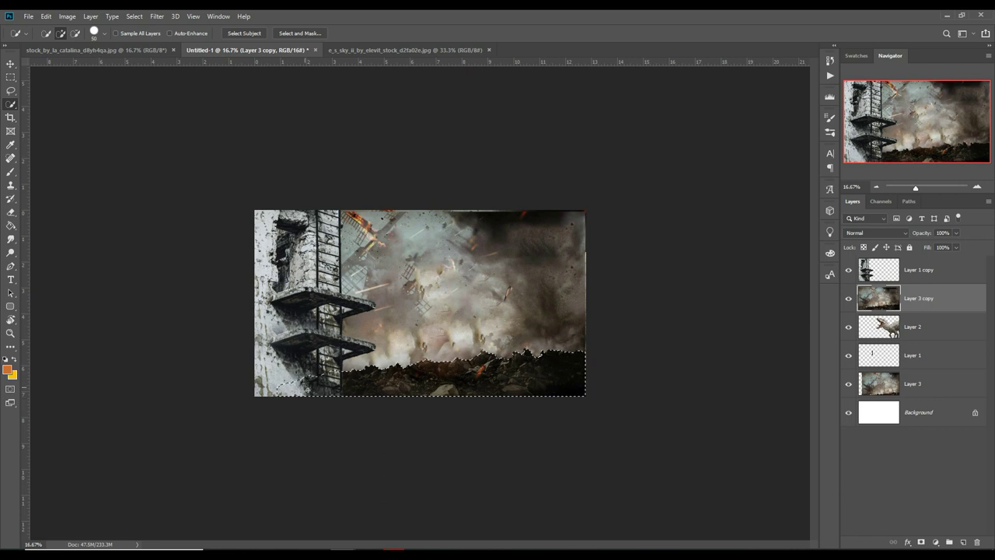
key("ctrl+j")
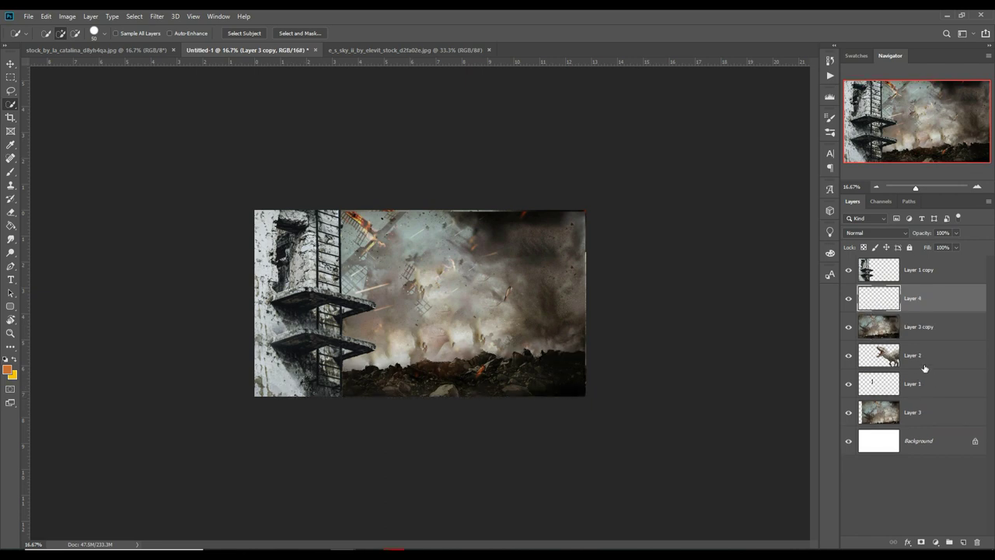
left_click(849, 327)
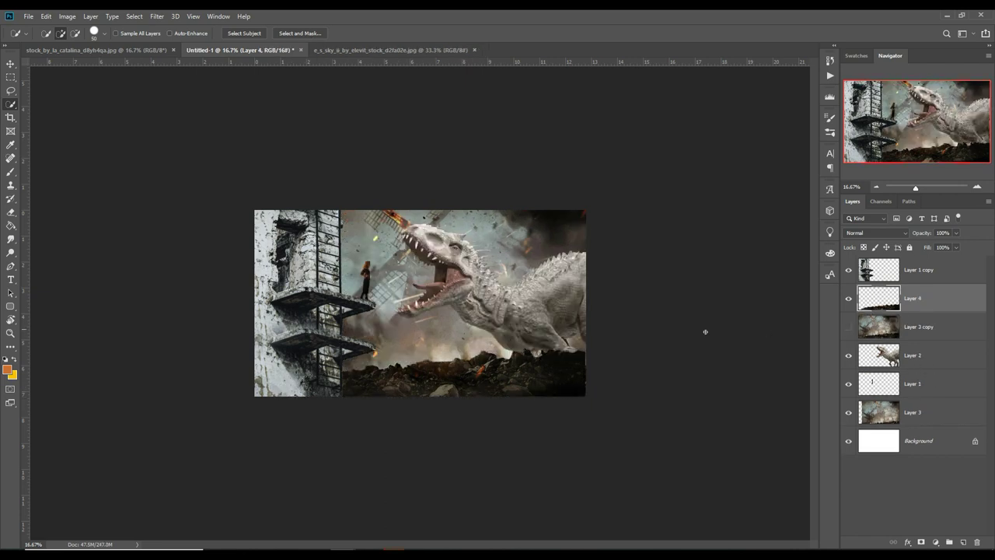
left_click(11, 67)
left_click_drag(947, 314, 938, 272)
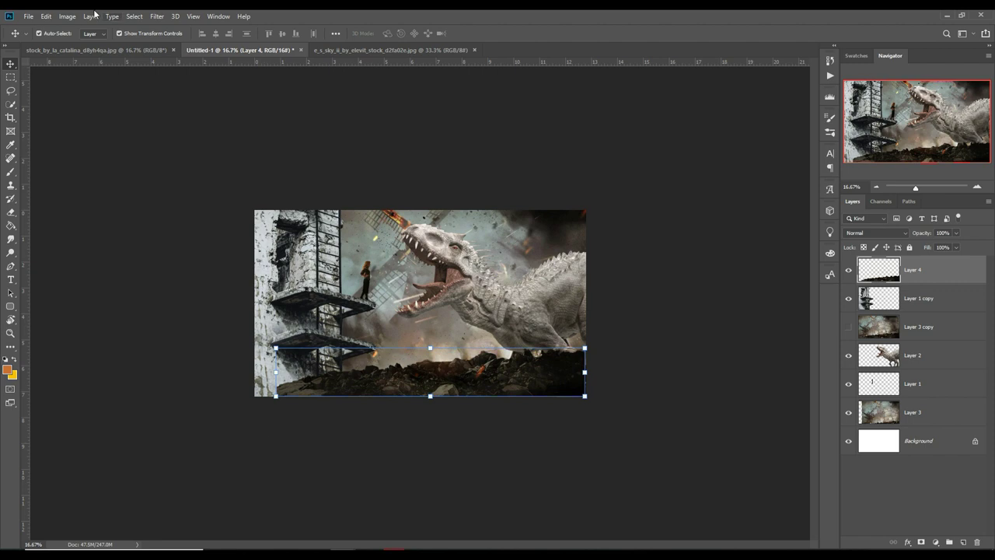
- Warp the rubble, pulling its bottom-left corner down and stretching the bottom-right rocks
left_click(46, 17)
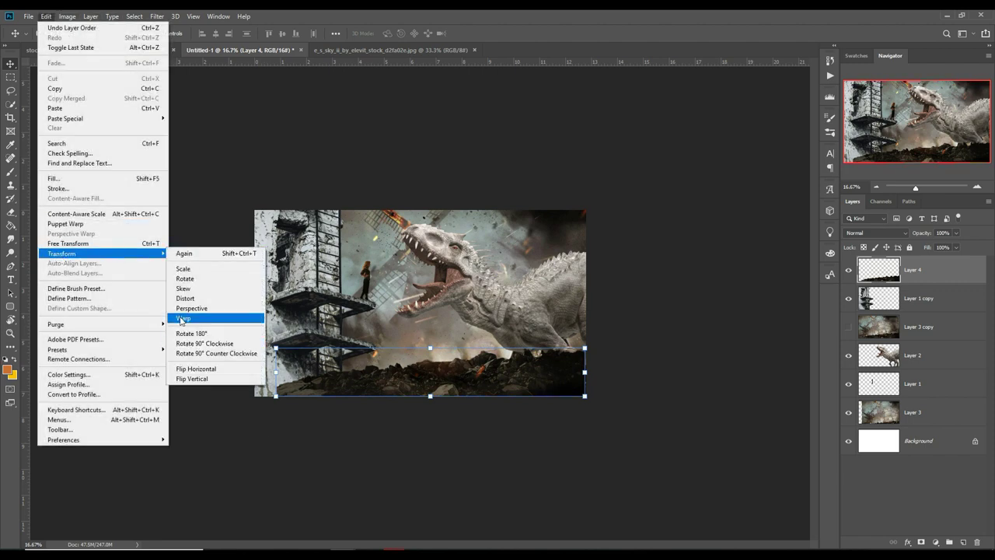
left_click(184, 318)
left_click_drag(267, 398, 263, 402)
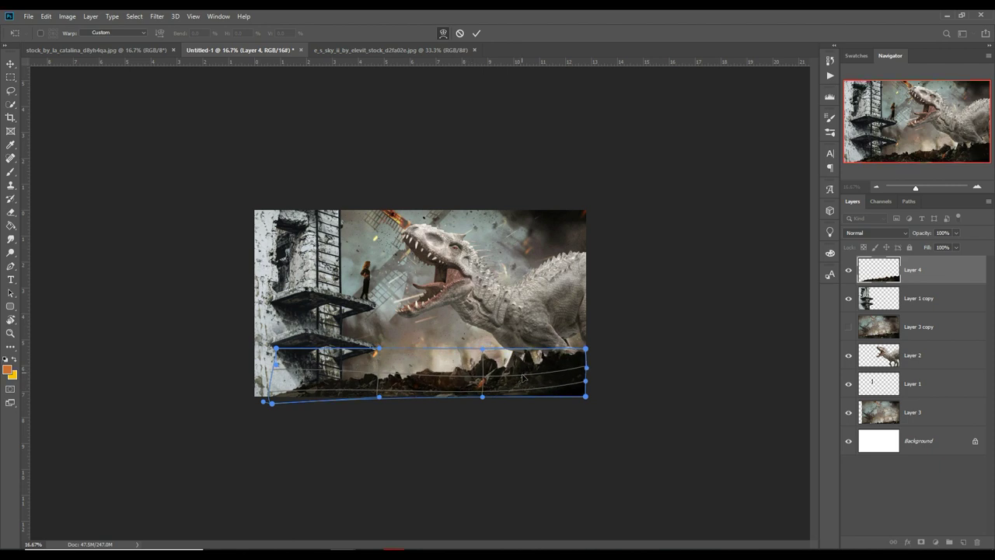
left_click_drag(522, 374, 585, 401)
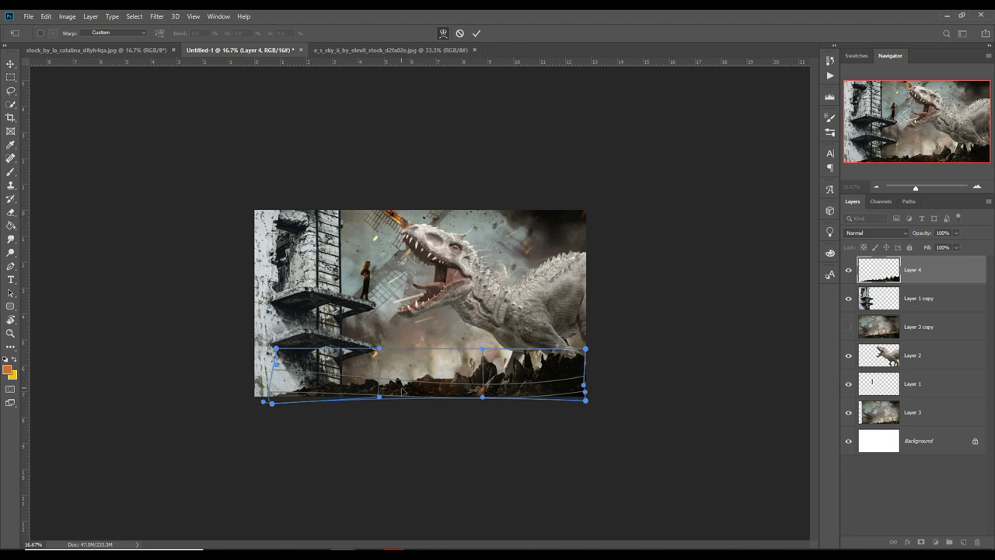
left_click(475, 34)
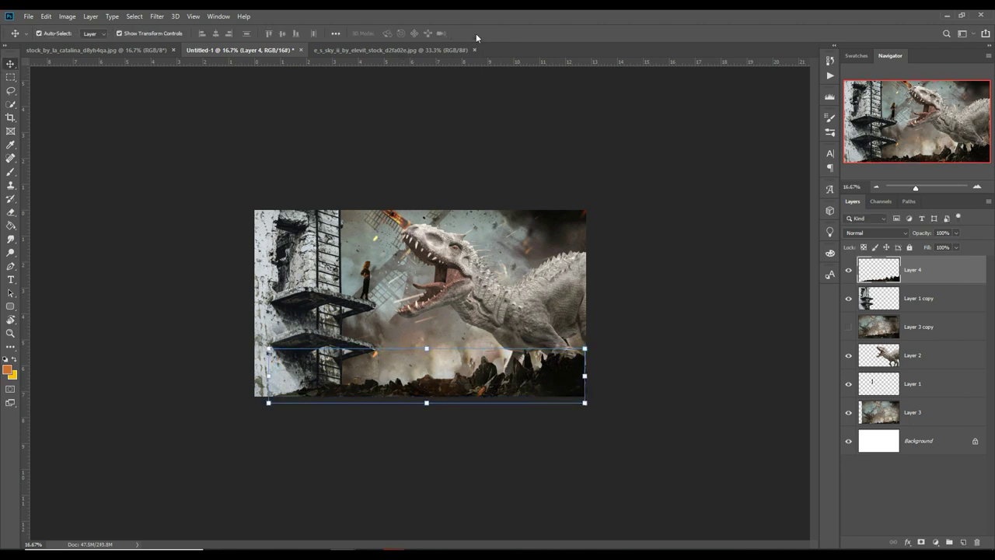
- Darken the dinosaur with a Curves adjustment clipped to Layer 2, lowering the midtones
left_click(940, 357)
left_click(937, 542)
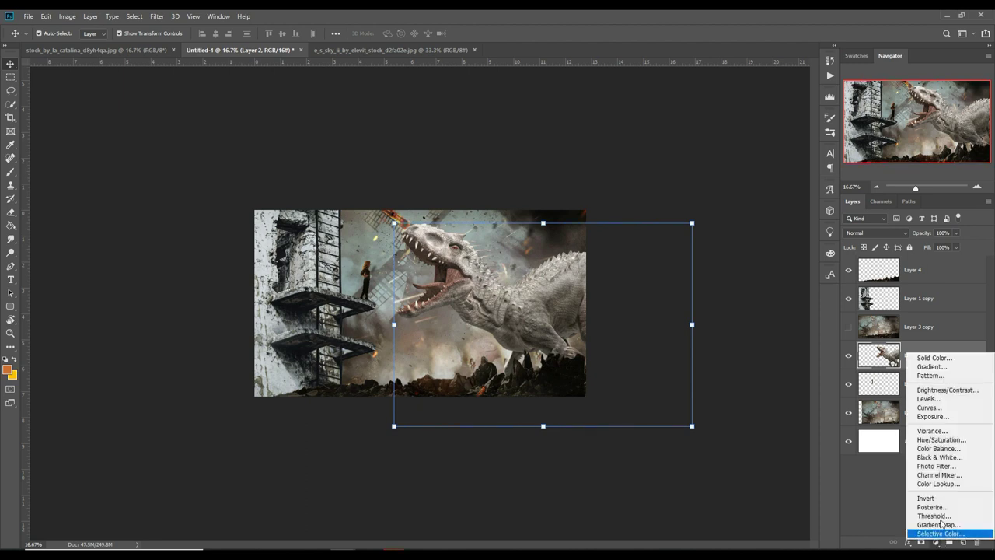
left_click(942, 409)
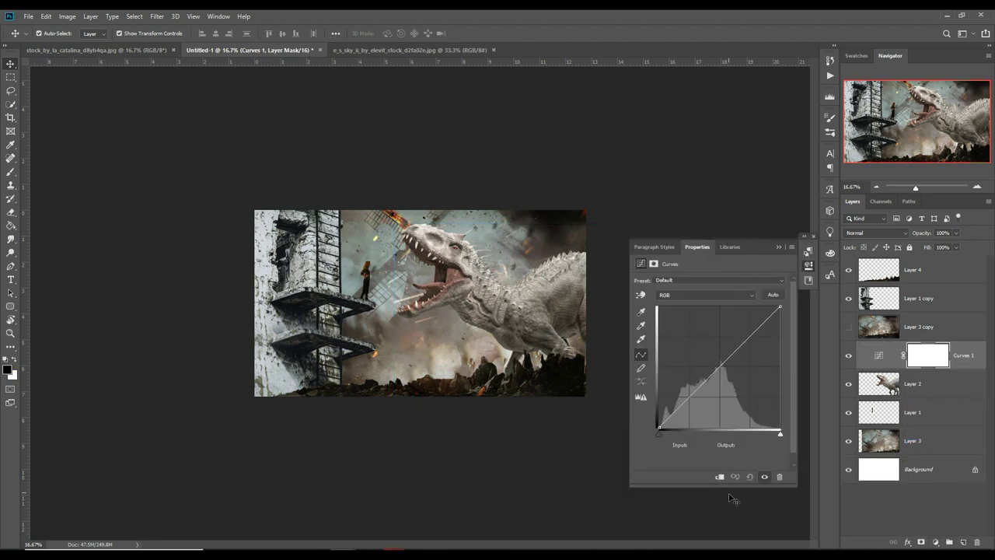
left_click(719, 476)
left_click(720, 366)
left_click_drag(720, 366, 732, 377)
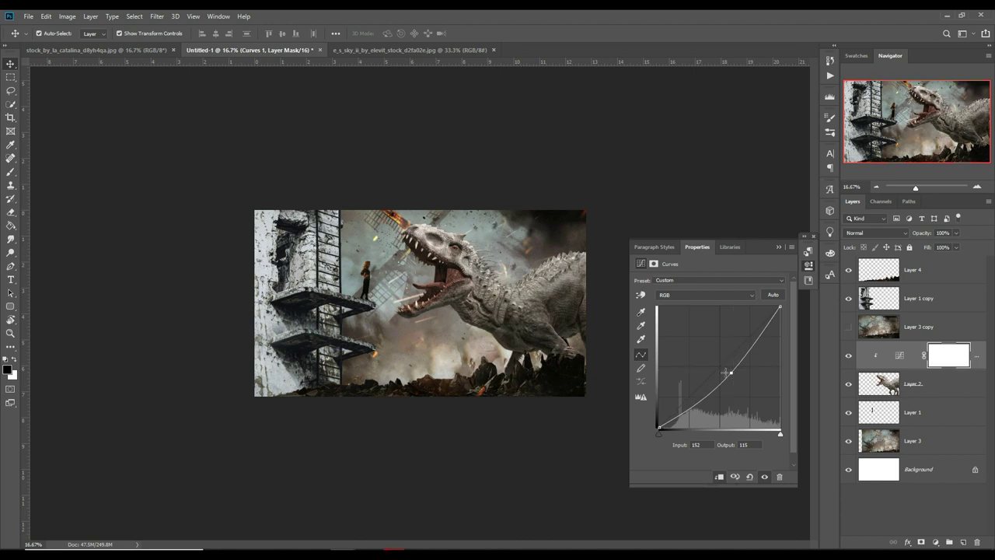
left_click(779, 247)
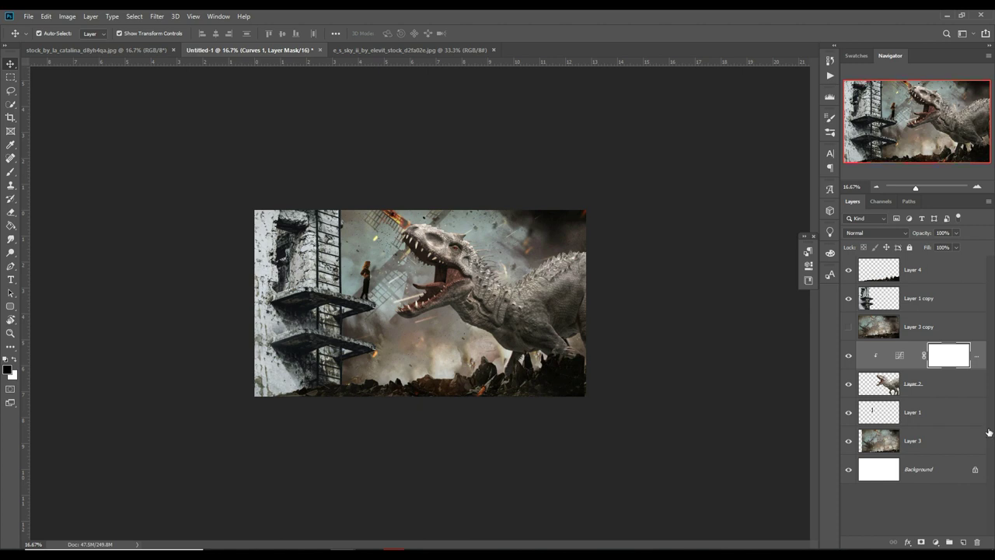
- Duplicate the smoke backdrop as Layer 3 copy 2 and apply a 5.2-pixel Gaussian Blur
left_click(935, 442)
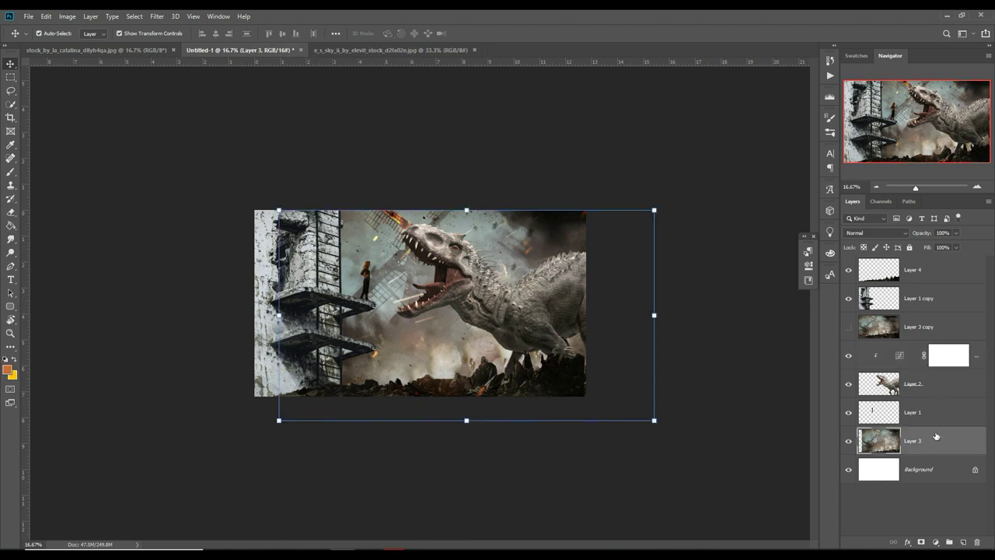
right_click(940, 451)
left_click(886, 59)
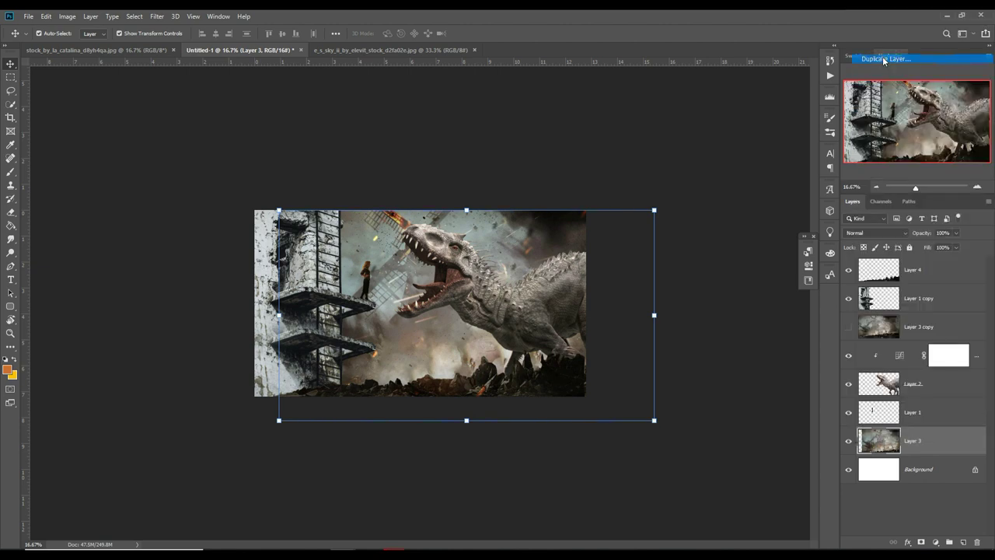
left_click(585, 165)
left_click(156, 16)
mouse_move(162, 134)
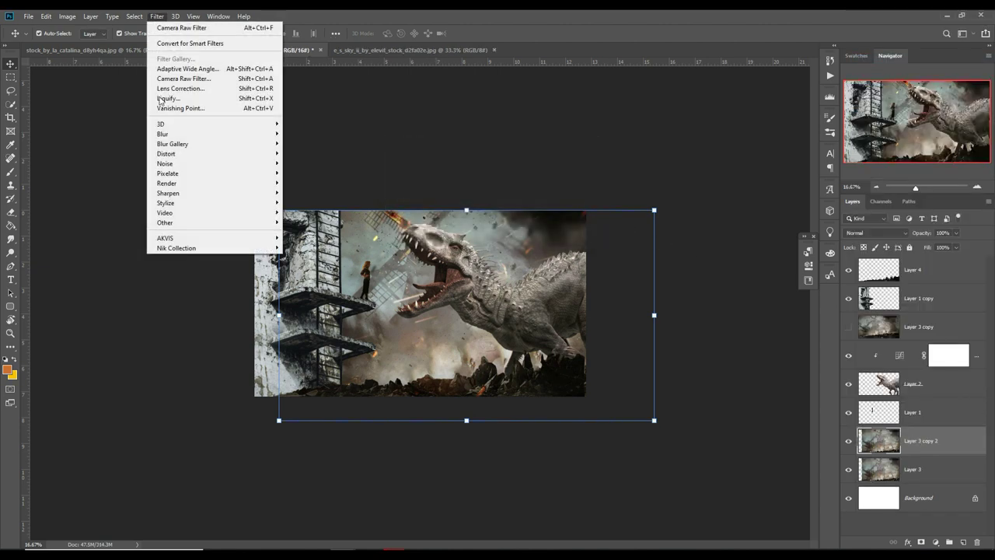
left_click(310, 172)
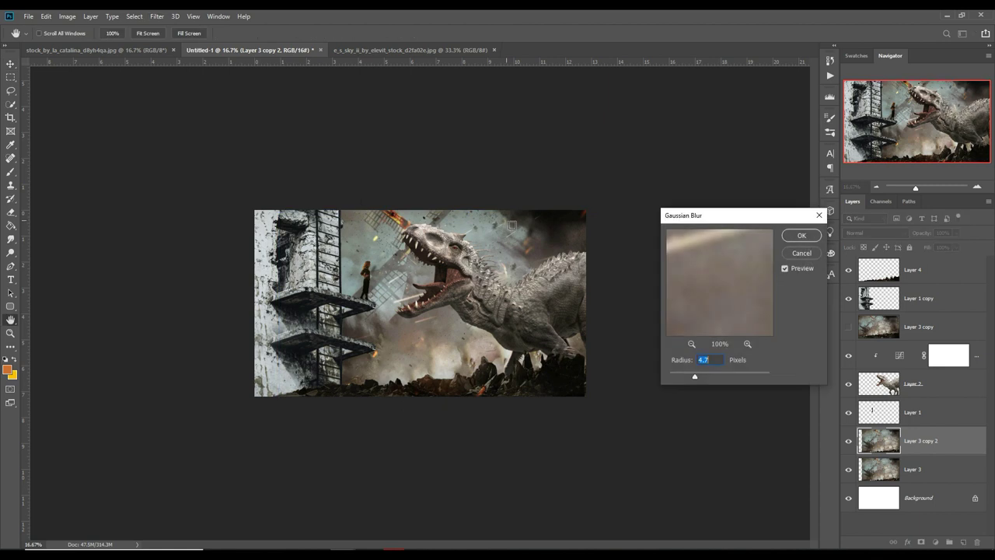
left_click_drag(694, 380, 696, 378)
left_click_drag(699, 379, 698, 380)
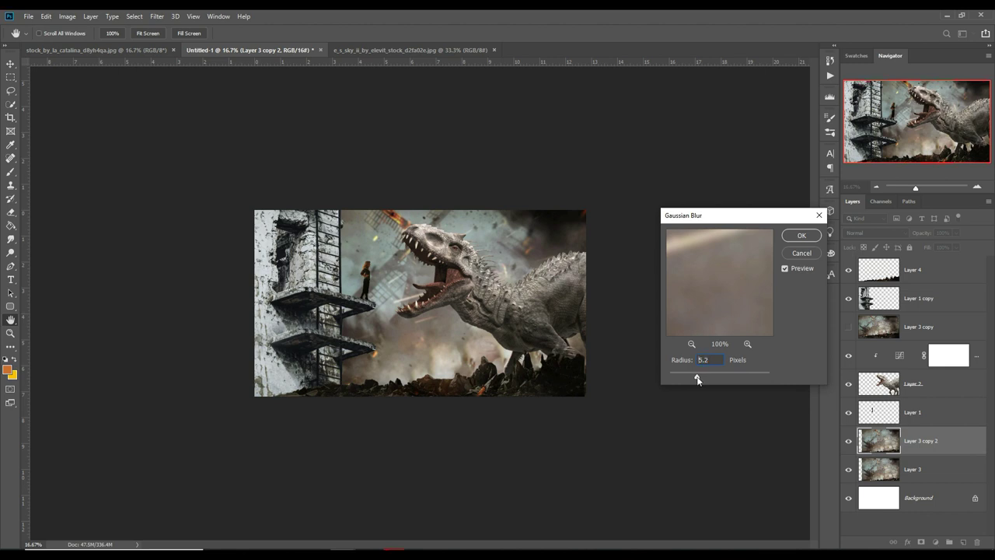
left_click(801, 235)
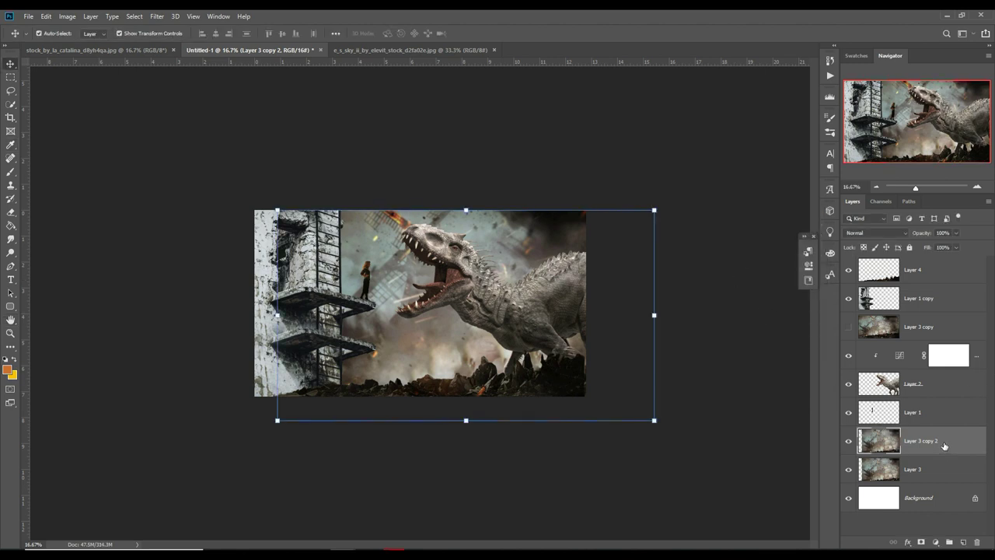
- Move the smoke copy to the top, show it, and give it an inverted layer mask
left_click(962, 327)
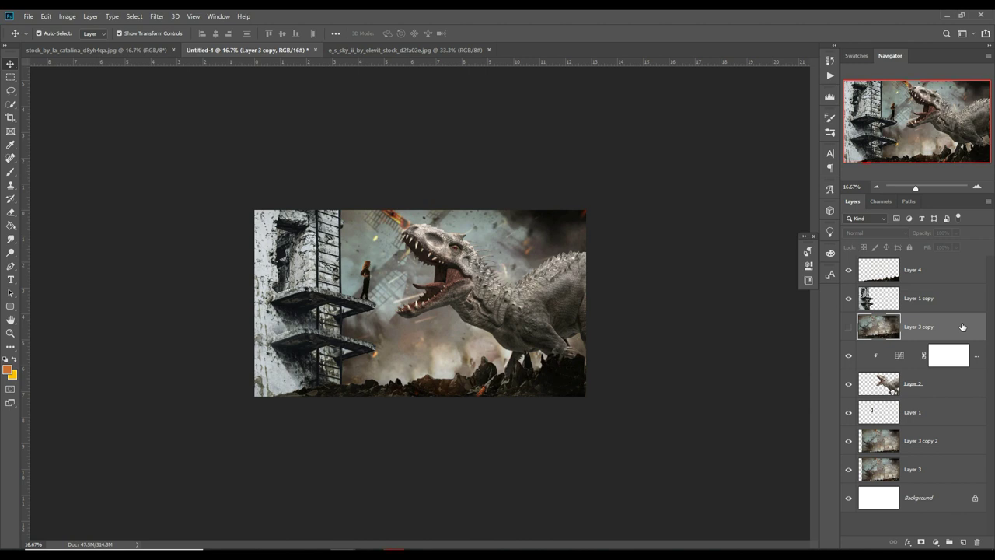
left_click(849, 326)
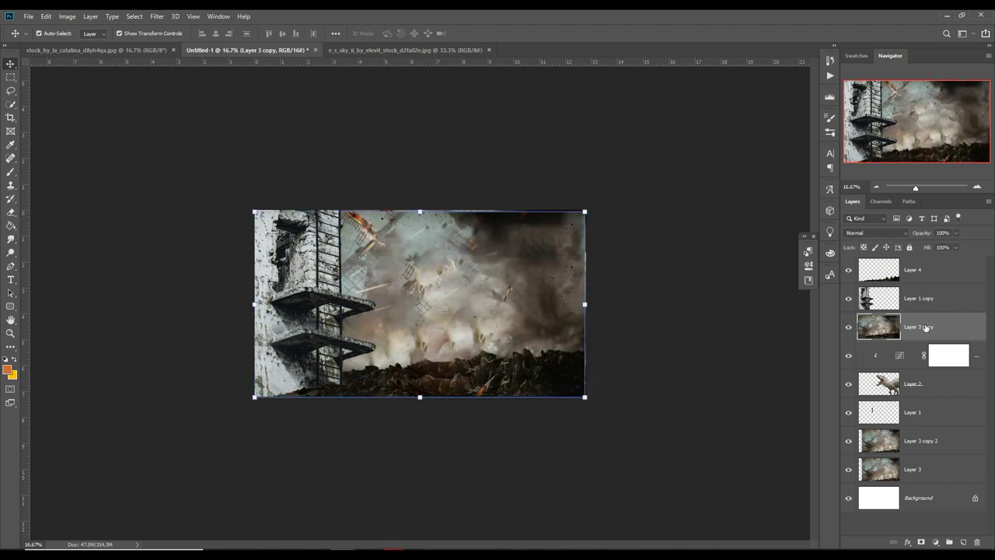
left_click(849, 328)
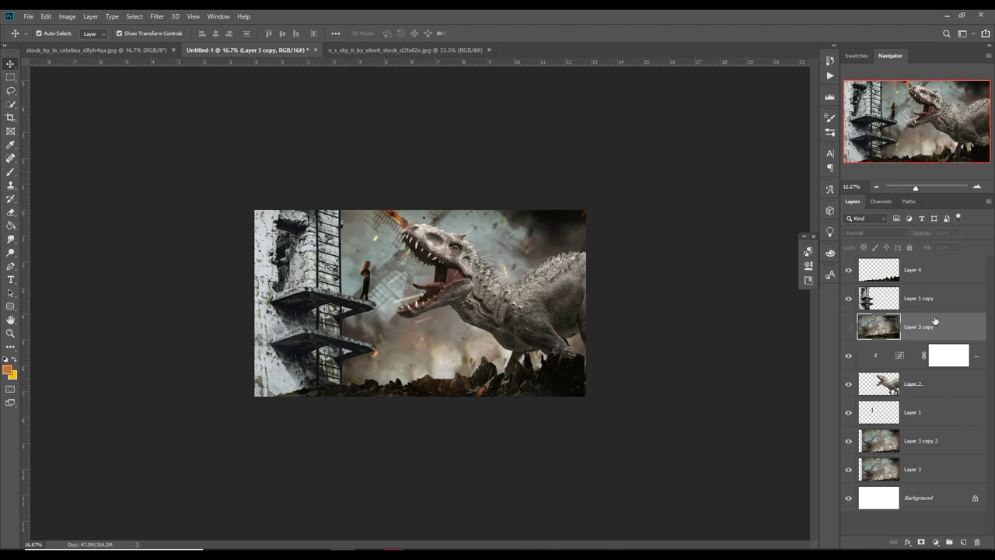
left_click_drag(936, 320, 931, 270)
left_click(850, 272)
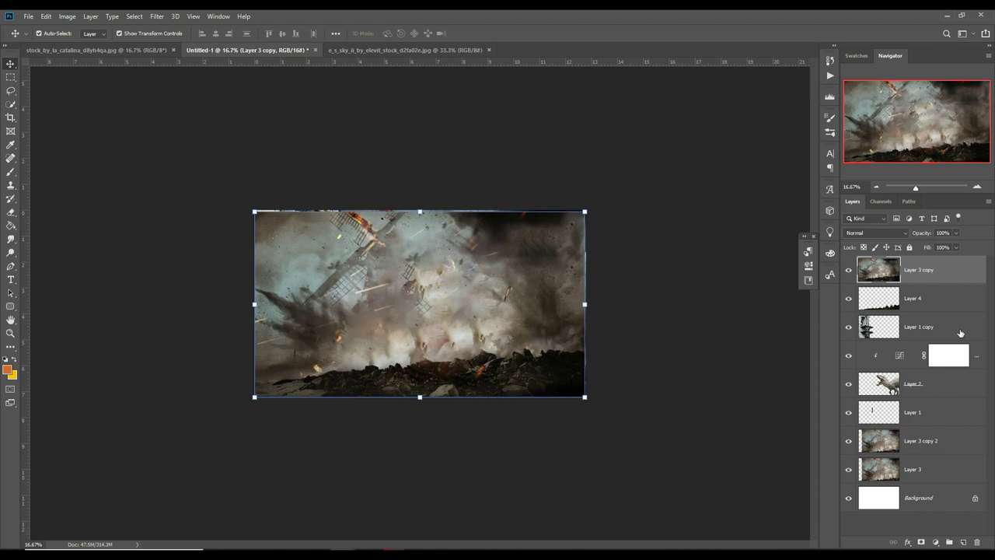
left_click(921, 542)
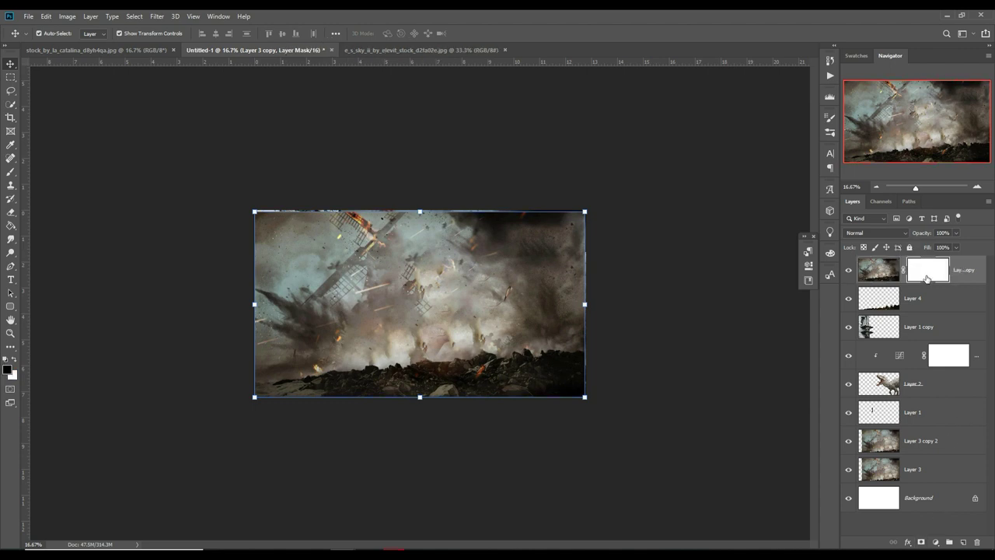
key("ctrl+i")
- Paint the mask with a large 15% brush, revealing smoke bottom-left and thinning it over the stairs
key("b")
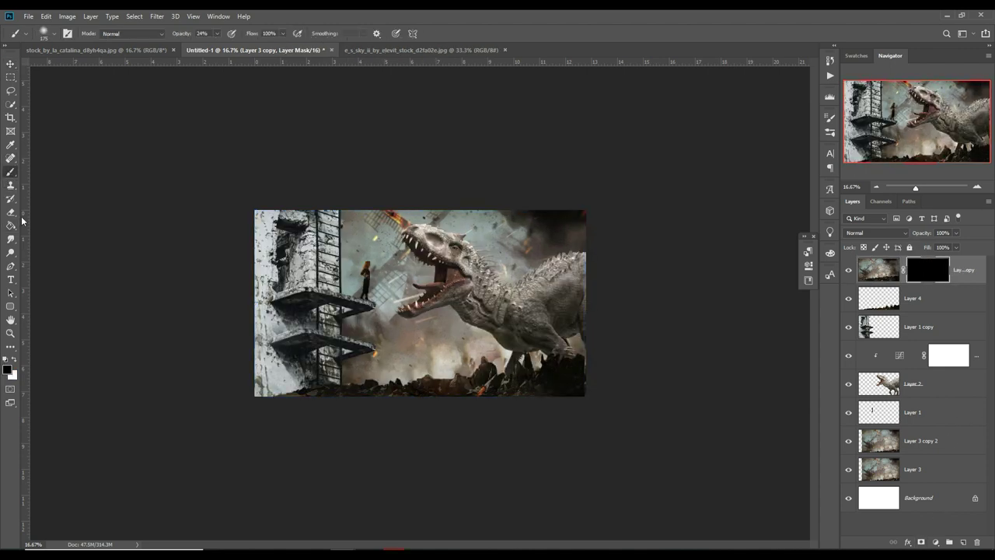
key("bracketright")
key("bracketright")
key("bracketright")
key("bracketright")
key("bracketright")
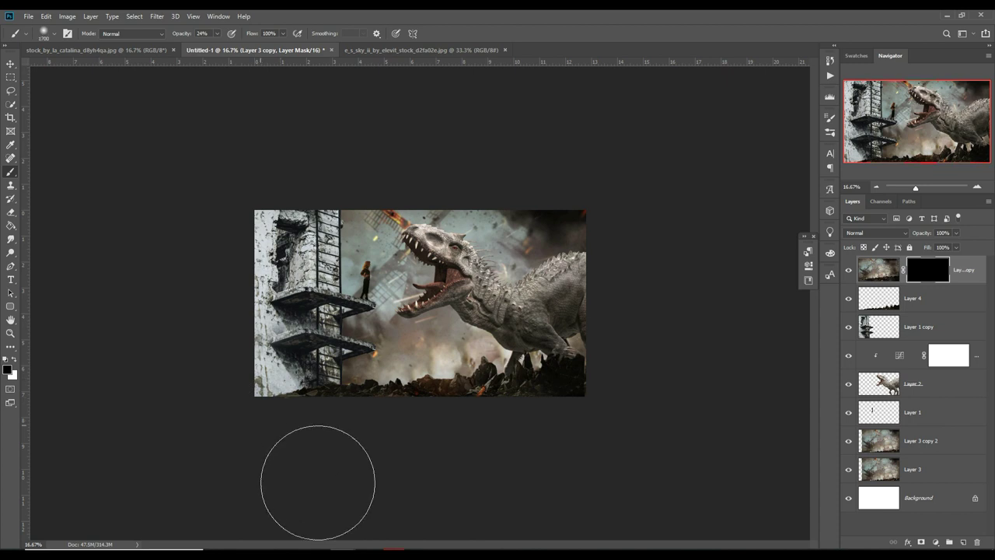
left_click_drag(215, 49, 212, 48)
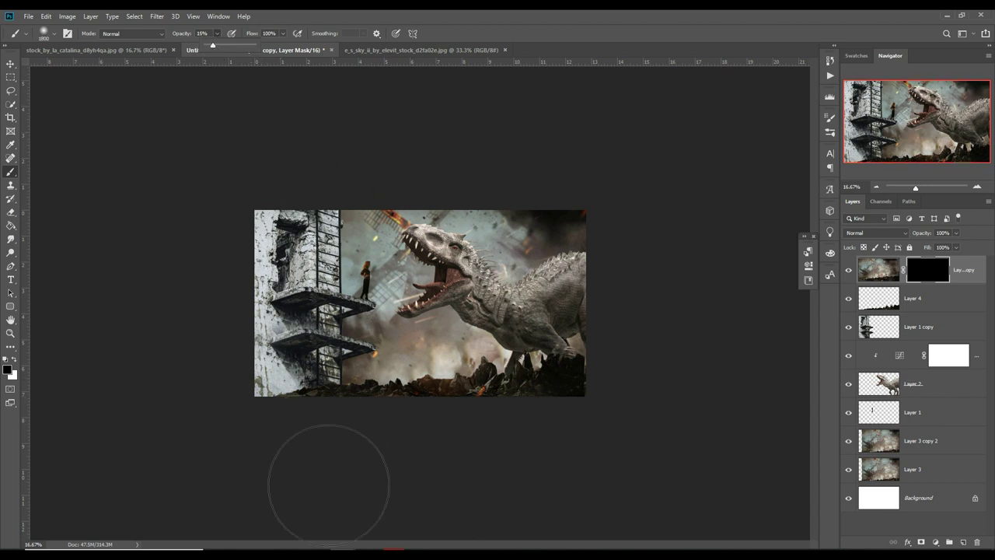
key("x")
mouse_move(231, 493)
left_mouse_down()
mouse_move(344, 477)
mouse_move(311, 436)
mouse_move(299, 457)
mouse_move(298, 415)
mouse_move(355, 436)
mouse_move(376, 420)
mouse_move(344, 411)
mouse_move(333, 373)
mouse_move(280, 313)
mouse_move(324, 368)
left_mouse_up()
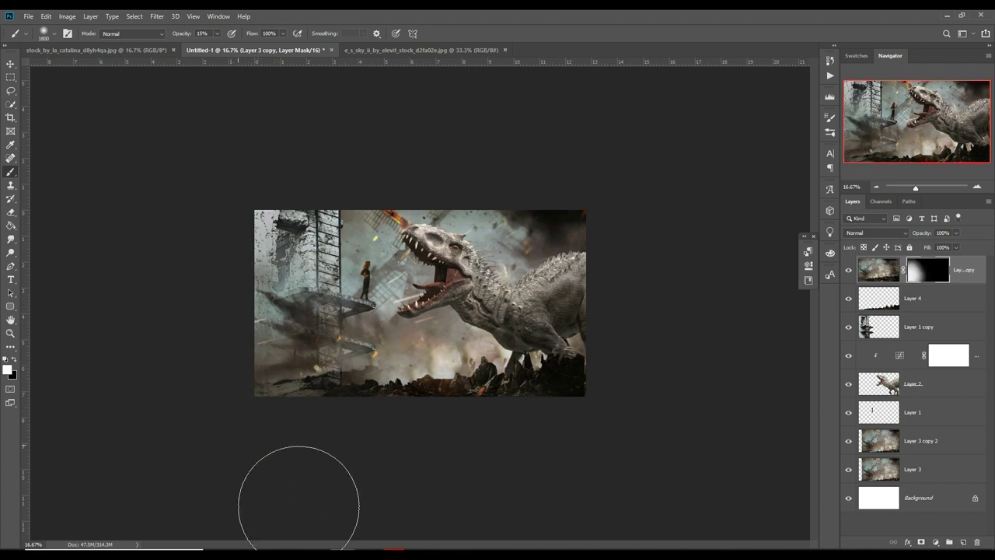
left_click(15, 364)
mouse_move(393, 415)
left_mouse_down()
mouse_move(342, 342)
mouse_move(388, 366)
mouse_move(392, 386)
left_mouse_up()
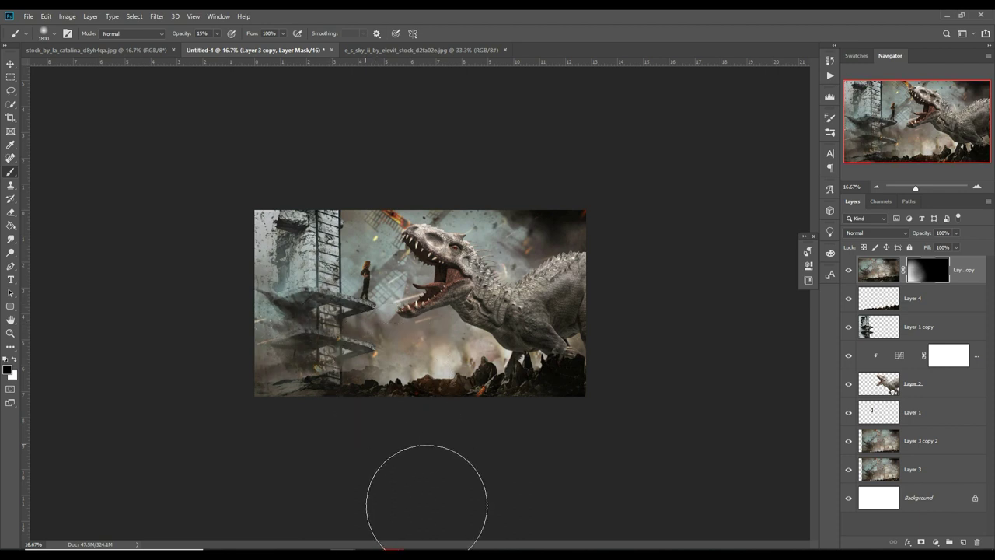
left_click_drag(378, 444, 280, 423)
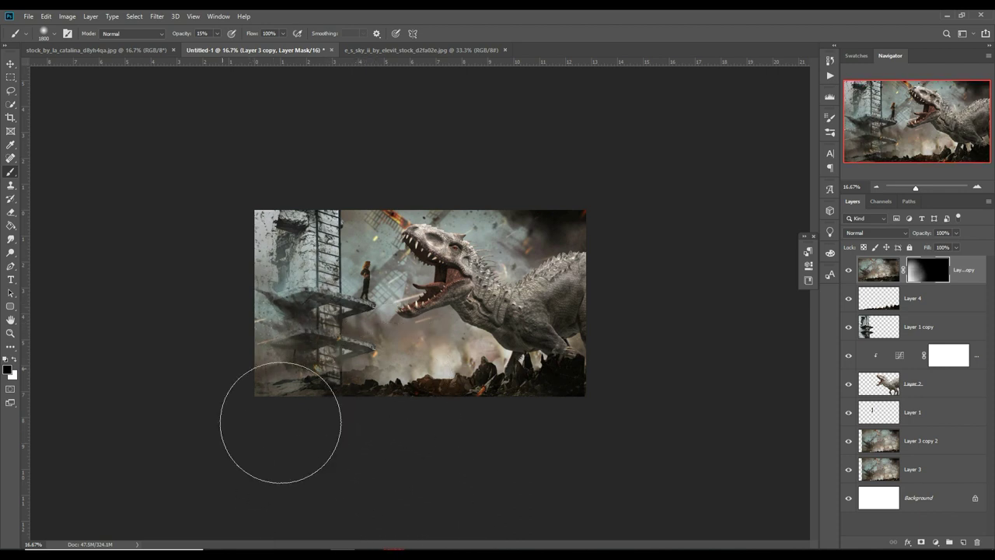
left_click(8, 65)
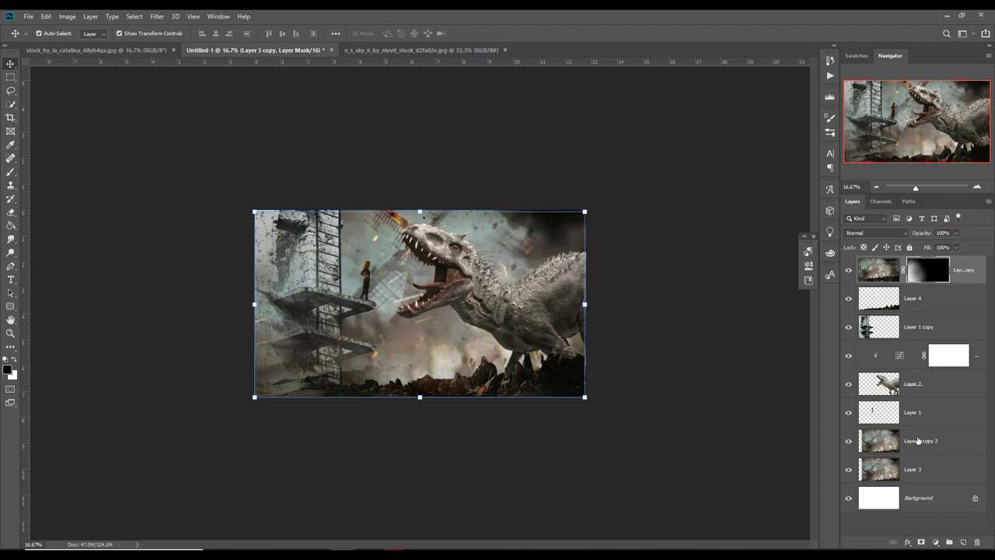
- Camera Raw split-tone the building: highlights hue 30 saturation 11, shadows hue 243 saturation 25
left_click(887, 339)
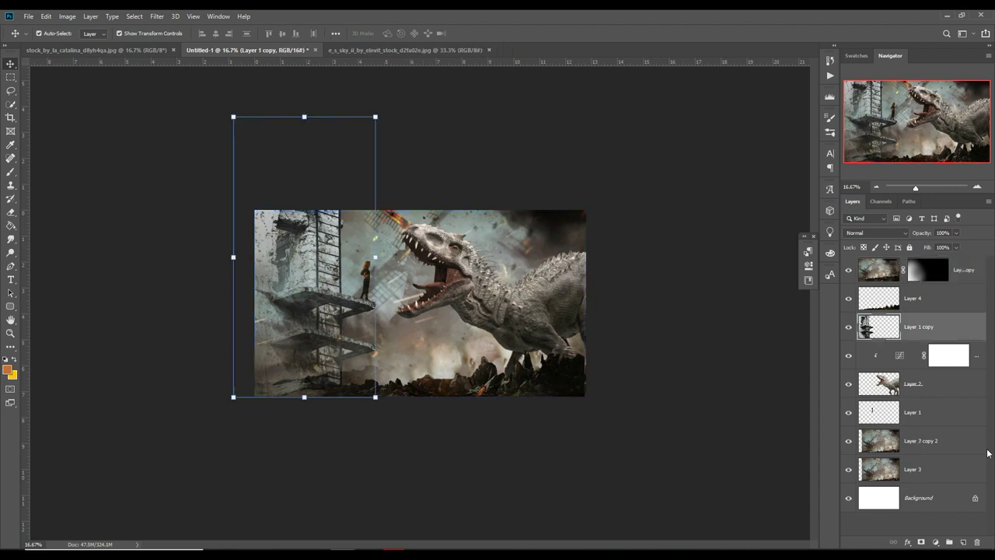
left_click(157, 17)
left_click(182, 78)
left_click(706, 135)
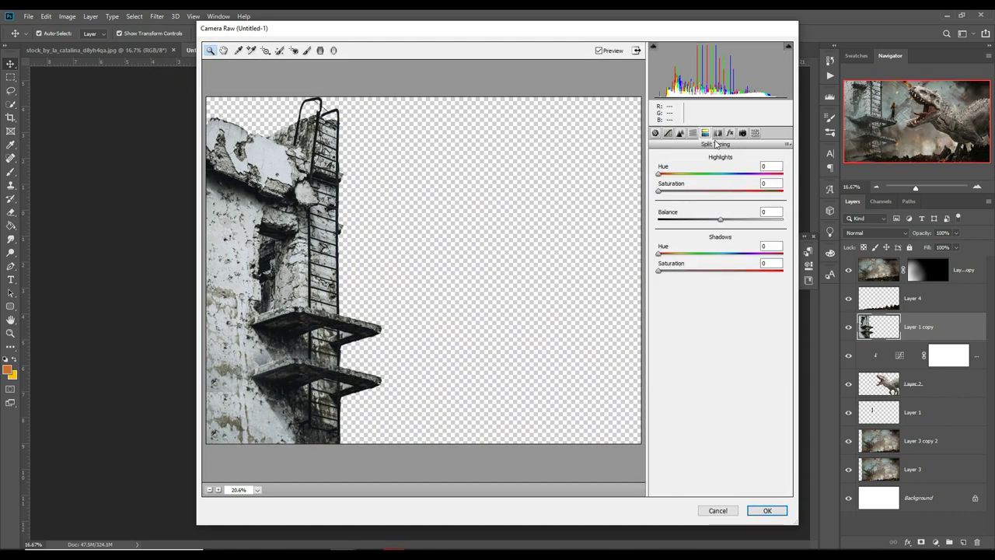
mouse_move(660, 194)
left_mouse_down()
mouse_move(671, 195)
mouse_move(669, 174)
left_mouse_up()
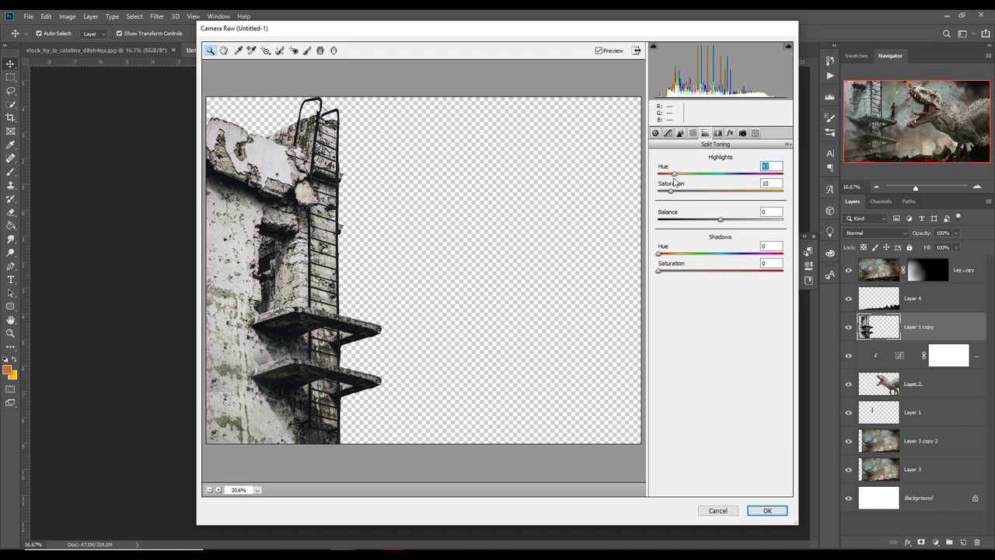
left_click(674, 194)
left_click_drag(660, 255, 745, 266)
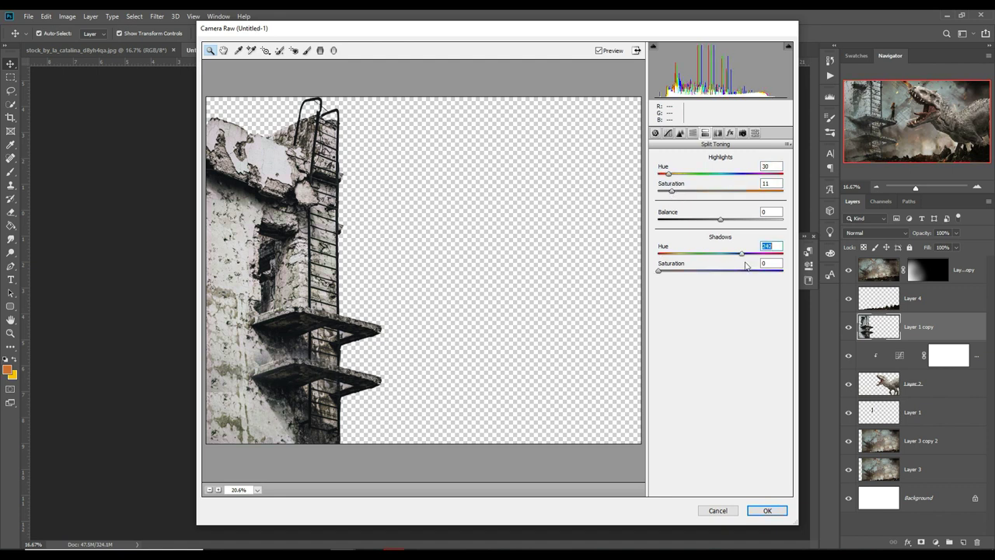
left_click_drag(660, 270, 689, 272)
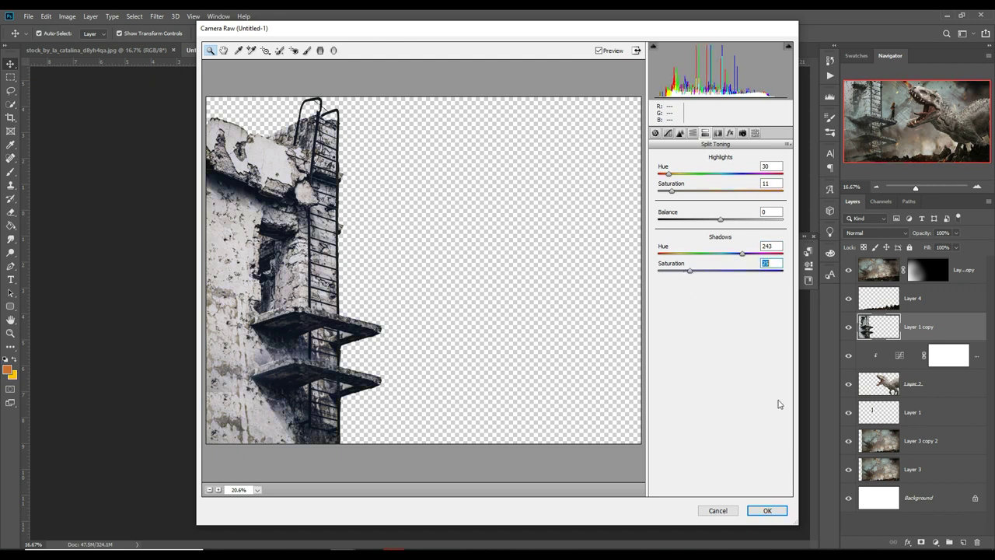
left_click(767, 511)
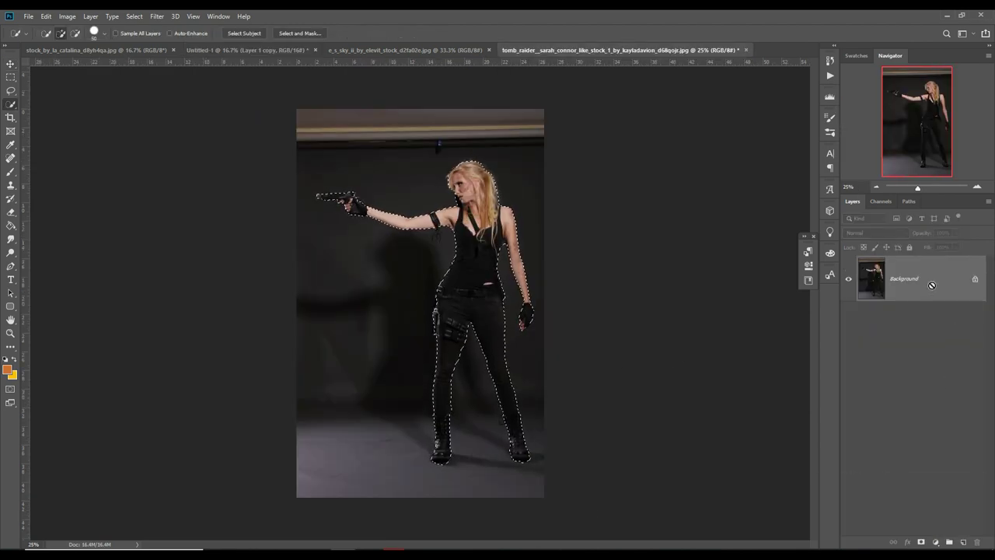
- Copy the selected woman to Layer 1, hide Background, and delete the dark gap by her arm
key("ctrl+j")
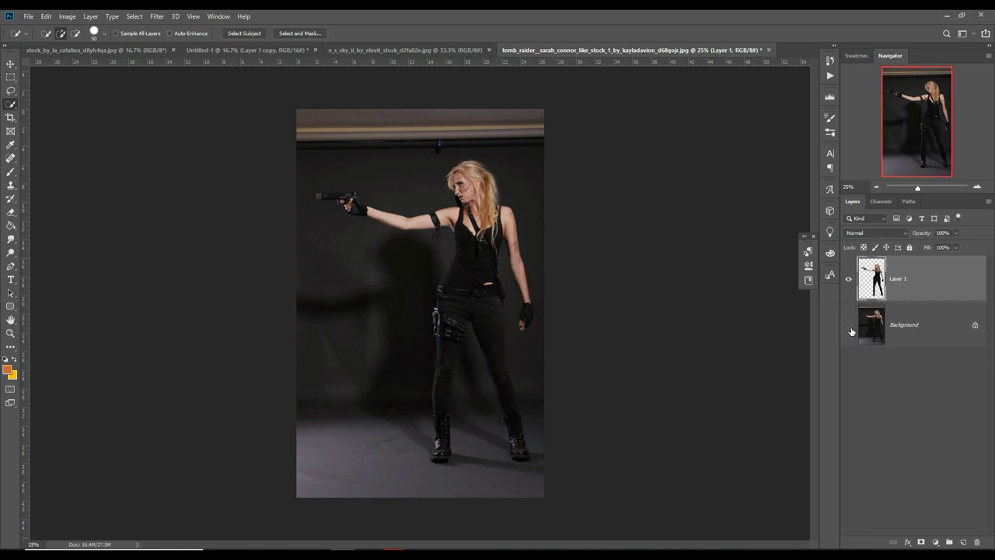
left_click(849, 325)
left_click(10, 90)
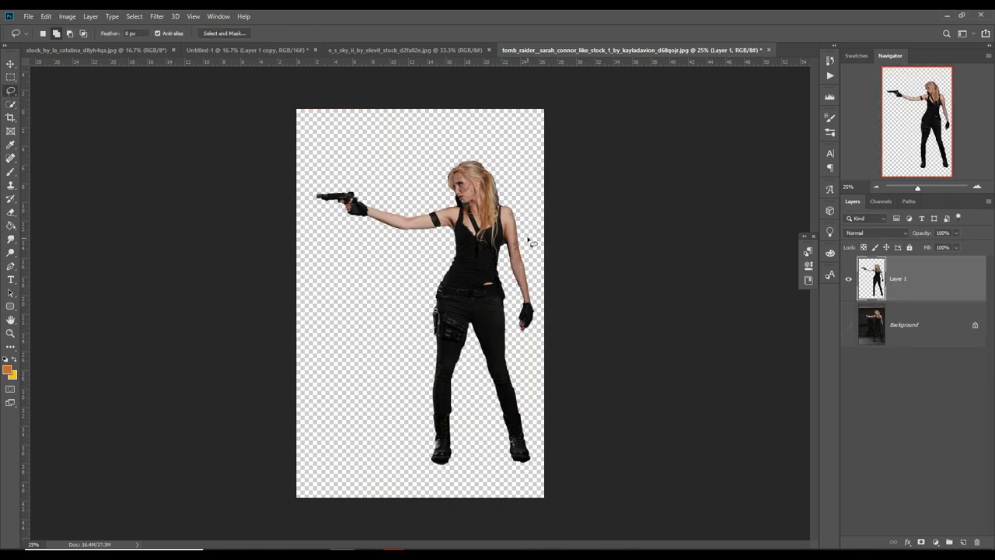
scroll(529, 241, "up", 1)
scroll(467, 264, "up", 2)
scroll(389, 296, "up", 2)
scroll(322, 317, "up", 1)
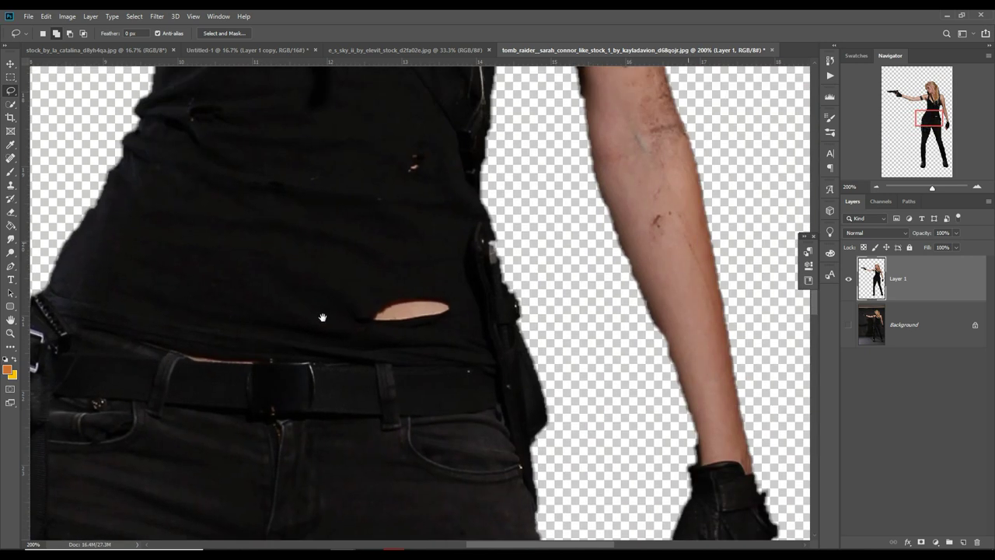
left_click_drag(323, 317, 155, 466)
left_click_drag(366, 182, 340, 255)
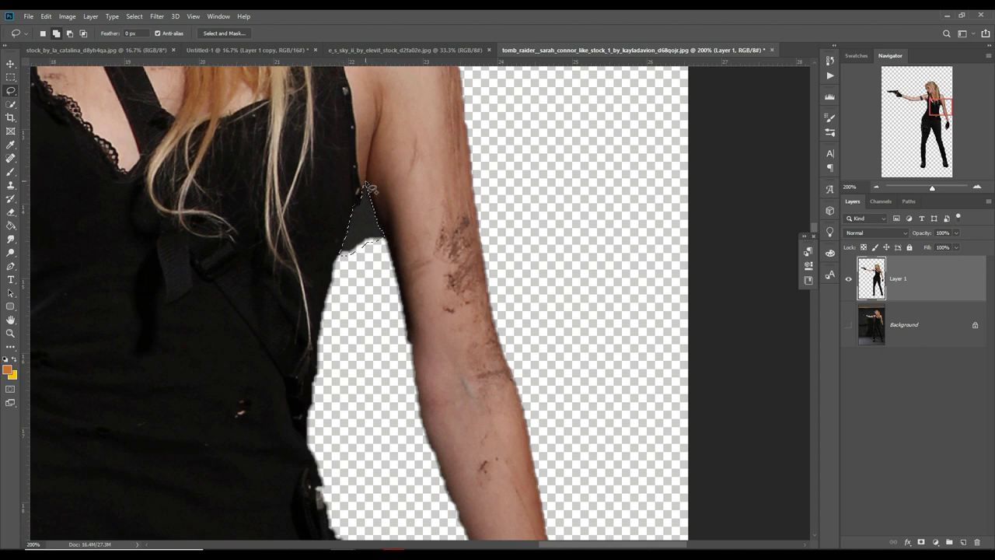
key("Delete")
- Lasso and delete the dark shadow beneath her chin, then deselect
mouse_move(393, 255)
left_mouse_down()
mouse_move(409, 356)
mouse_move(453, 415)
mouse_move(454, 382)
mouse_move(542, 382)
mouse_move(523, 365)
mouse_move(785, 381)
left_mouse_up()
left_click_drag(622, 373, 482, 374)
left_click_drag(778, 311, 412, 420)
left_click_drag(569, 389, 458, 448)
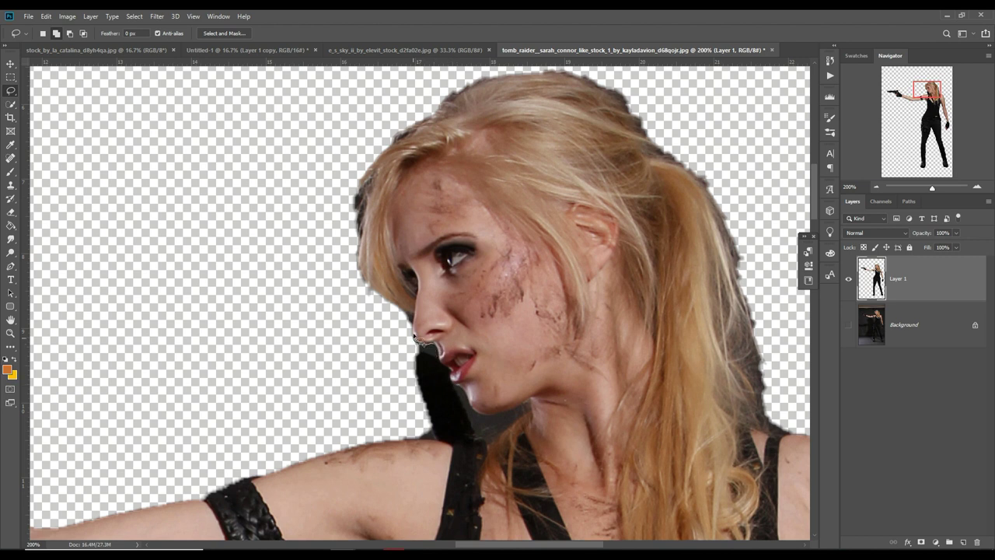
mouse_move(404, 320)
left_mouse_down()
mouse_move(426, 358)
mouse_move(441, 356)
mouse_move(482, 443)
mouse_move(502, 445)
mouse_move(535, 414)
mouse_move(527, 397)
mouse_move(521, 414)
mouse_move(485, 420)
left_mouse_up()
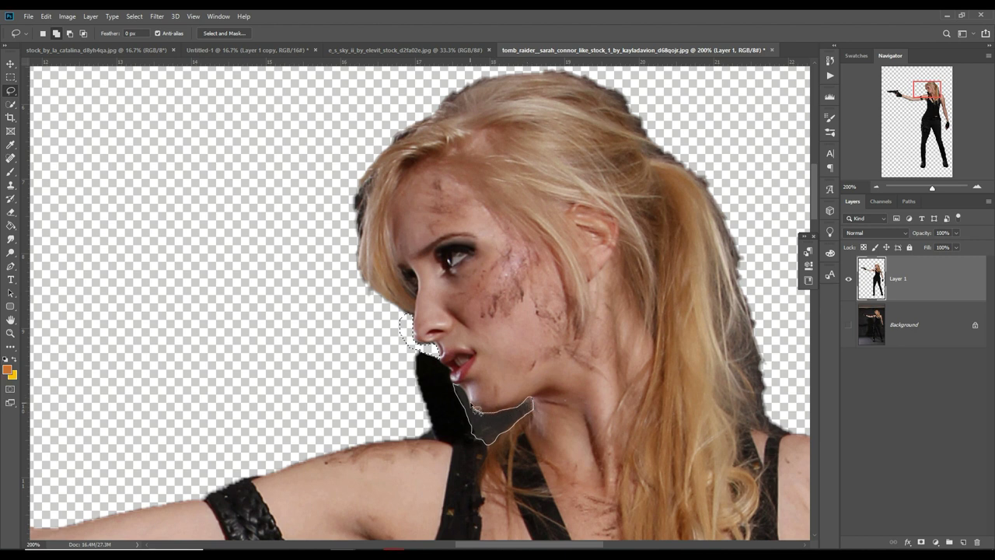
key("Delete")
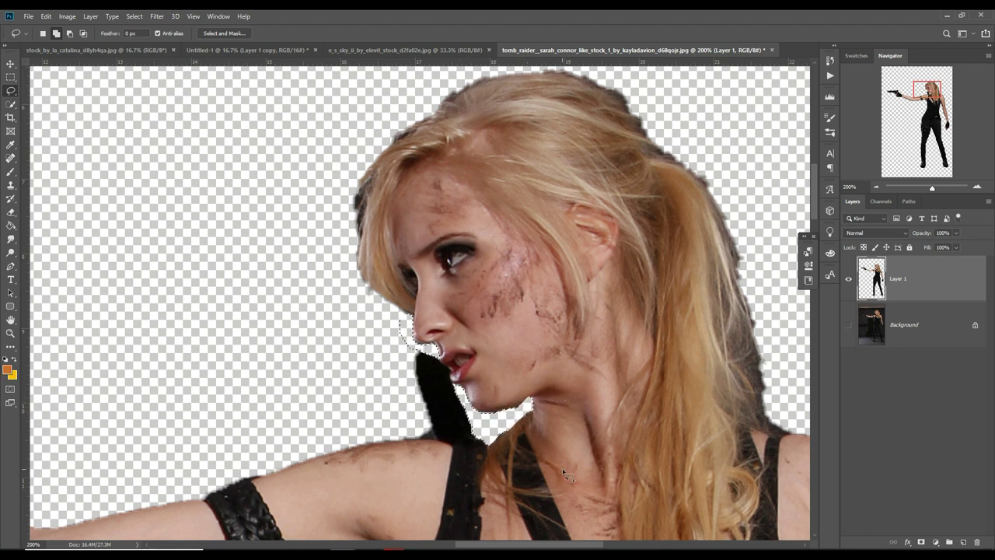
left_click(134, 16)
left_click(144, 35)
left_click(11, 64)
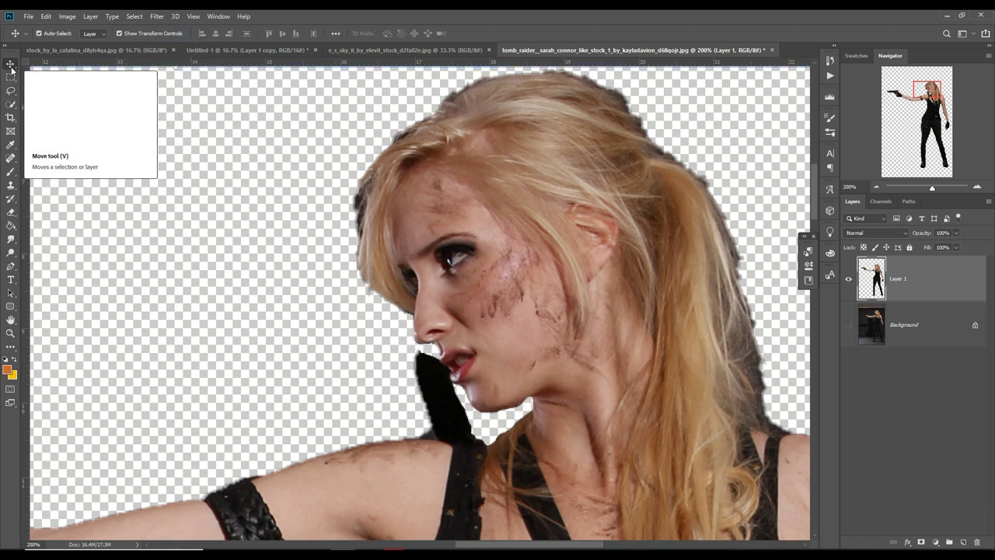
- Fit the woman's photo on screen, float its window, and drop her into the dinosaur composite
key("ctrl+minus")
key("ctrl+0")
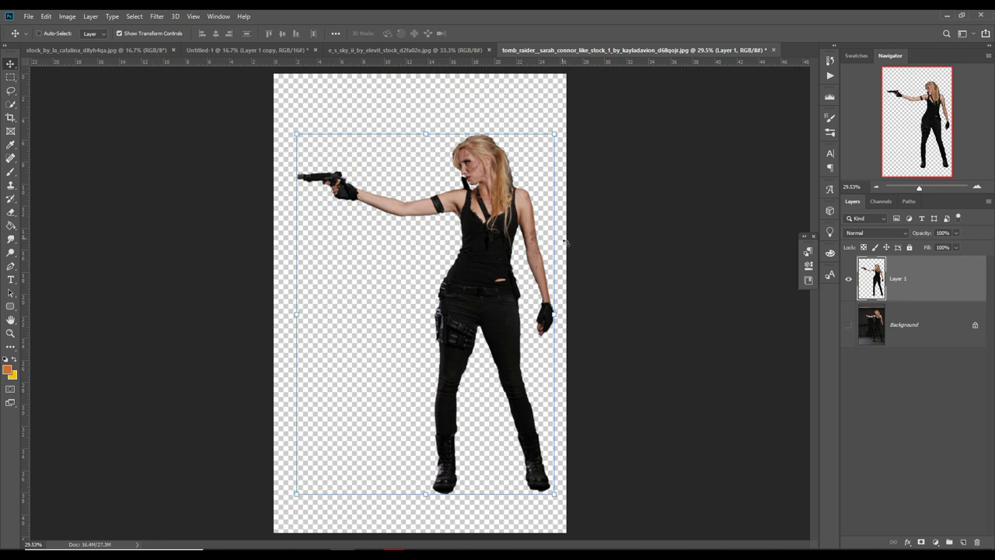
left_click_drag(578, 51, 587, 80)
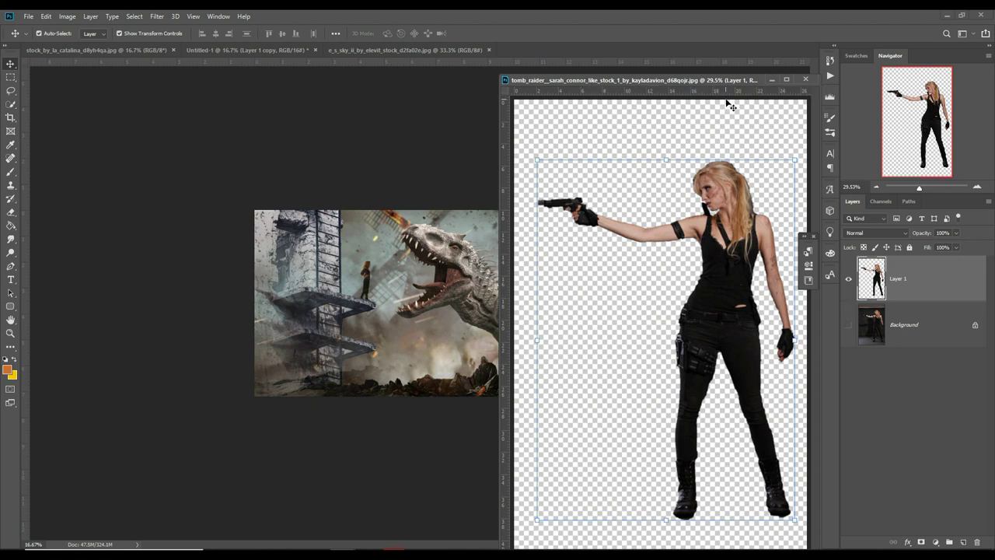
left_click_drag(730, 105, 390, 214)
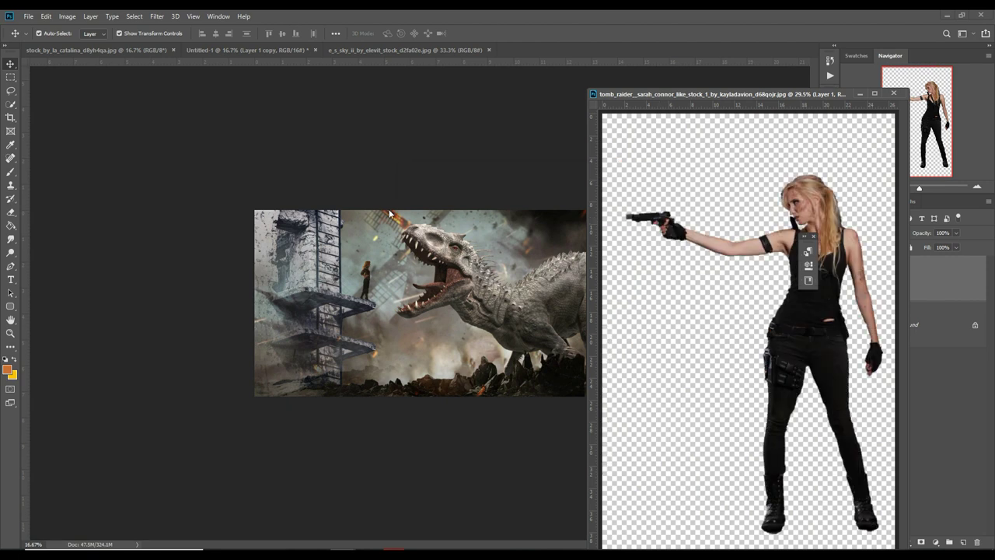
left_click(482, 221)
- Shrink the woman and place her on the upper stair ledge
left_click(860, 94)
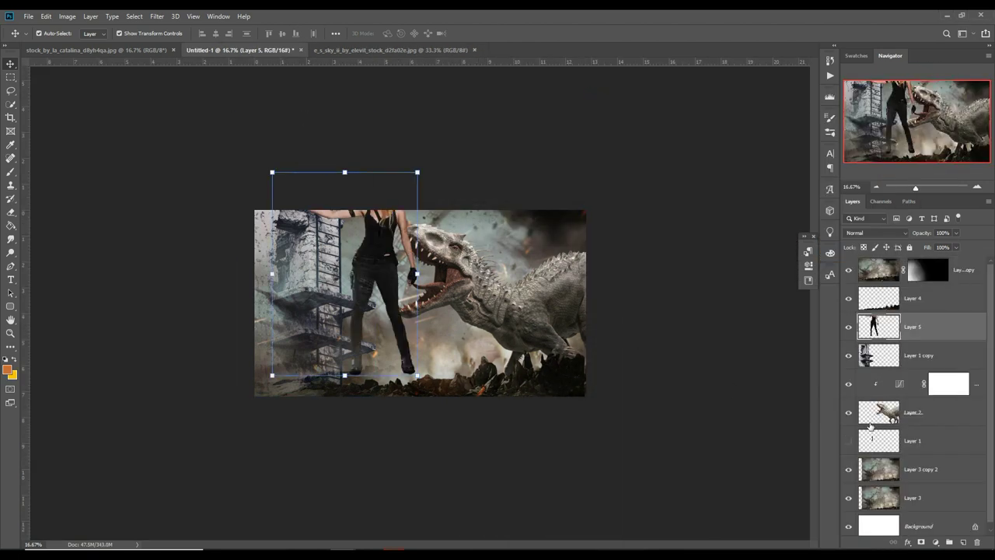
left_click_drag(423, 178, 350, 276)
left_click_drag(318, 326, 365, 253)
mouse_move(395, 216)
left_mouse_down()
mouse_move(346, 270)
mouse_move(378, 271)
left_mouse_up()
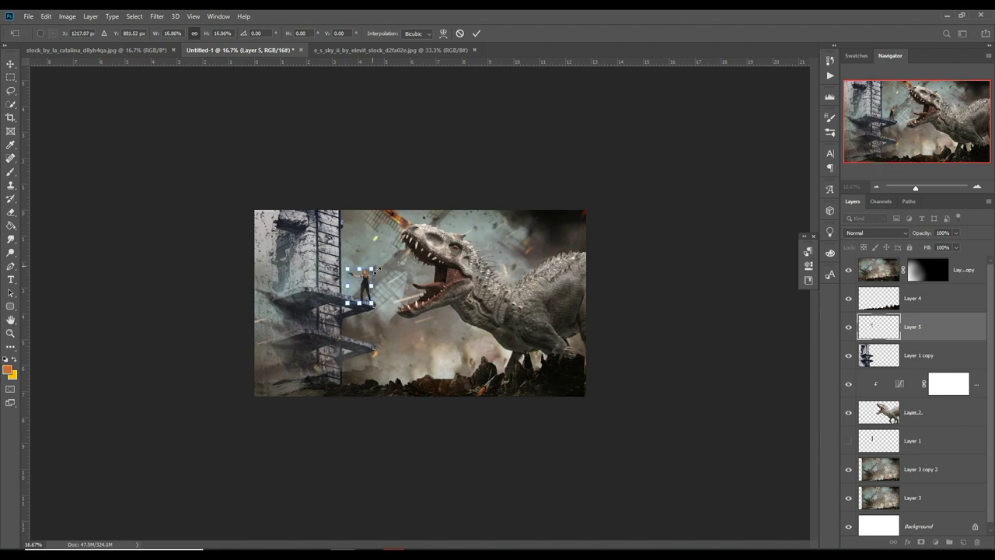
left_click(477, 33)
- Flip the woman horizontally to face the dinosaur, move Layer 5 beneath the building, and fine-tune her placement
left_click(46, 16)
mouse_move(63, 254)
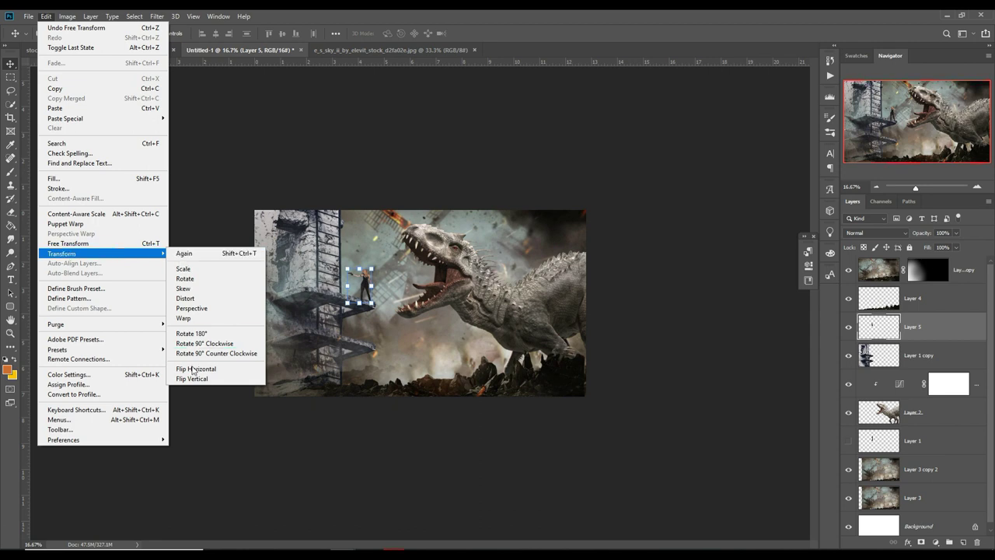
left_click(196, 368)
left_click_drag(951, 345, 938, 366)
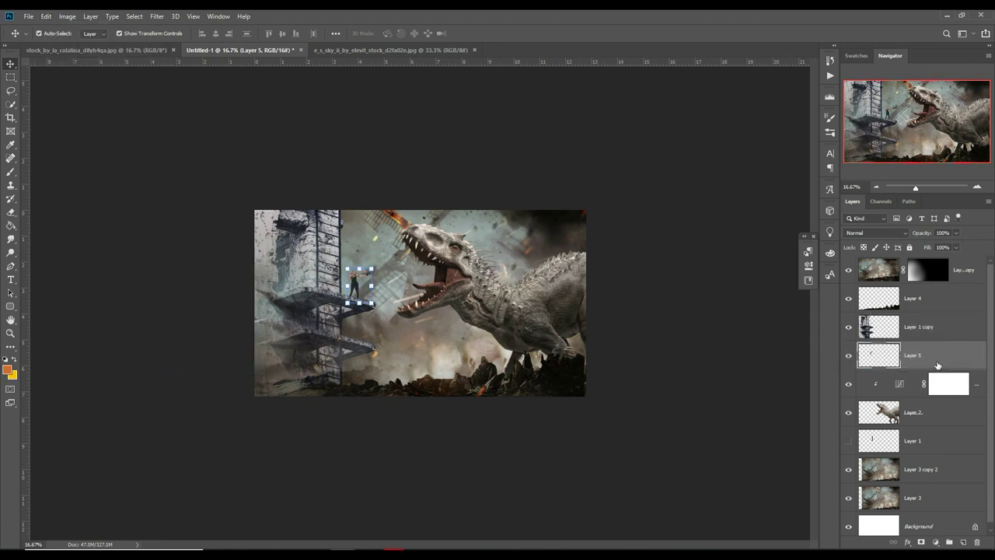
key("shift+Right")
key("shift+Right")
key("shift+Right")
key("shift+Right")
key("shift+Right")
key("shift+Right")
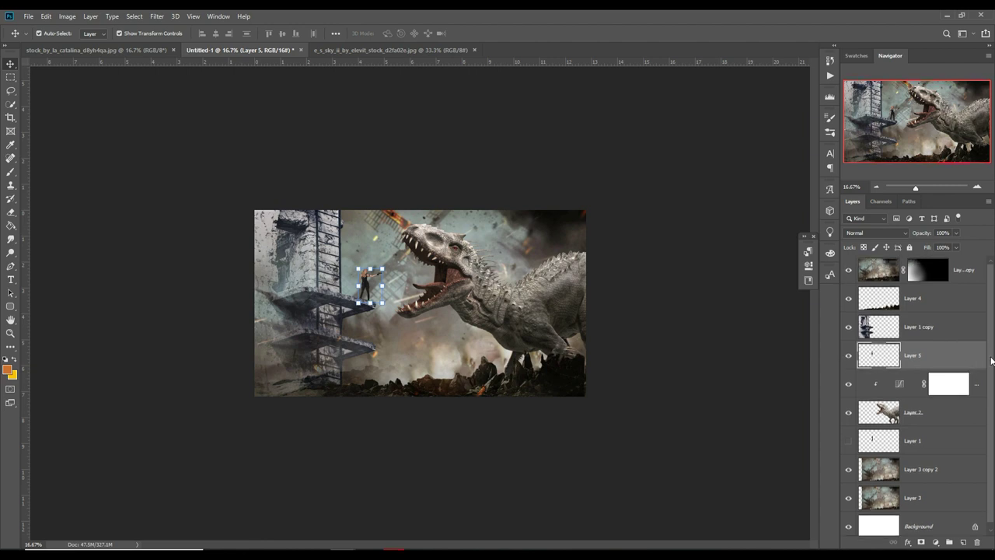
left_click_drag(359, 269, 353, 262)
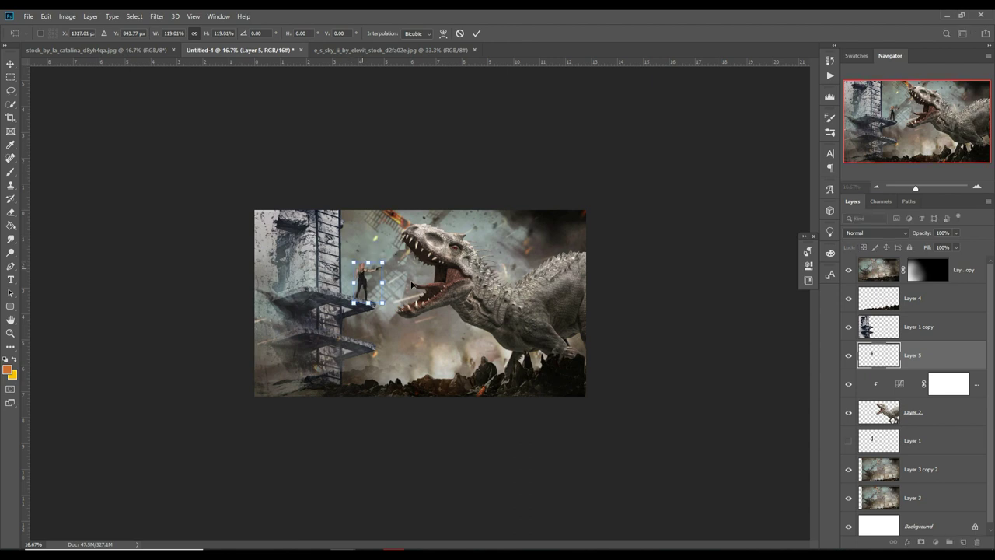
key("Right")
key("Right")
key("Right")
key("Right")
key("Right")
key("Right")
- Commit the woman's placement and set Layer 6's orange glow to Screen blend mode
left_click(476, 35)
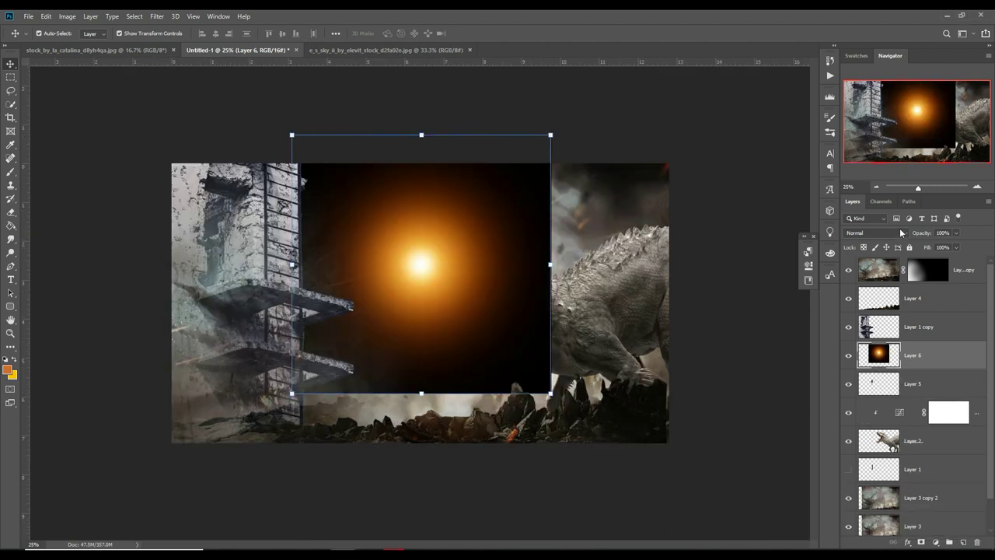
left_click(899, 232)
left_click(863, 323)
- Shrink and flatten the glow into a thin muzzle flash at the gun, then zoom onto the woman
mouse_move(433, 139)
left_mouse_down()
mouse_move(422, 381)
mouse_move(369, 250)
left_mouse_up()
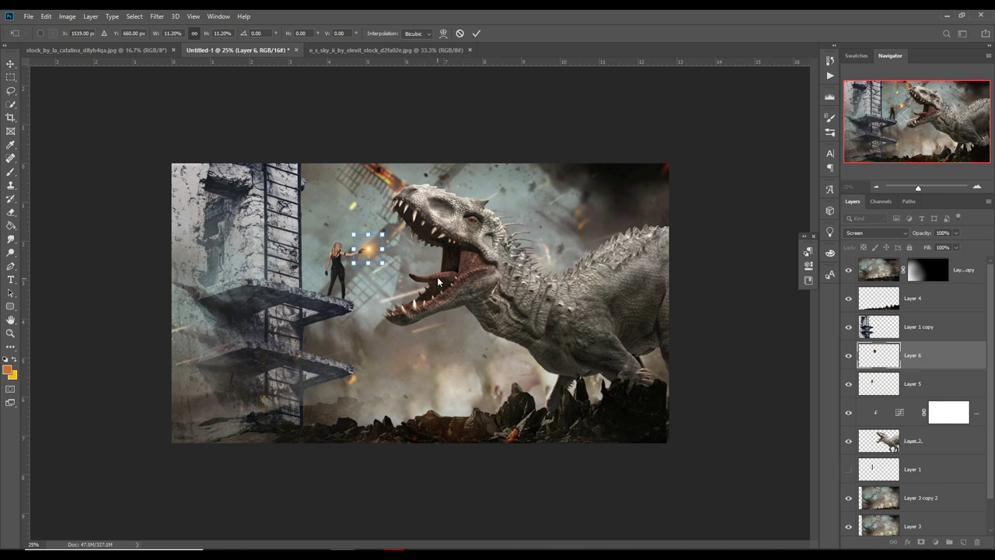
key("ctrl+plus")
key("ctrl+plus")
key("ctrl+plus")
key("ctrl+plus")
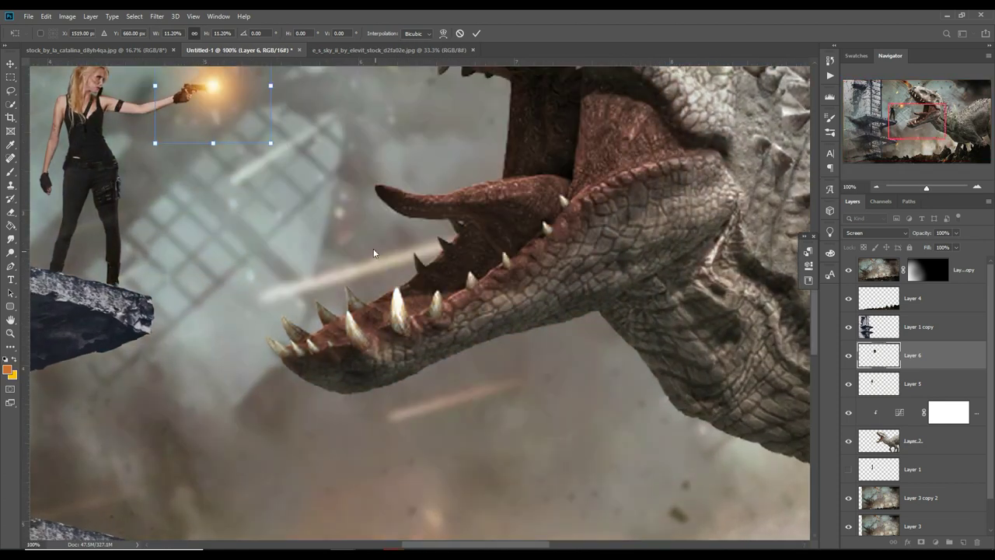
left_click_drag(263, 140, 285, 300)
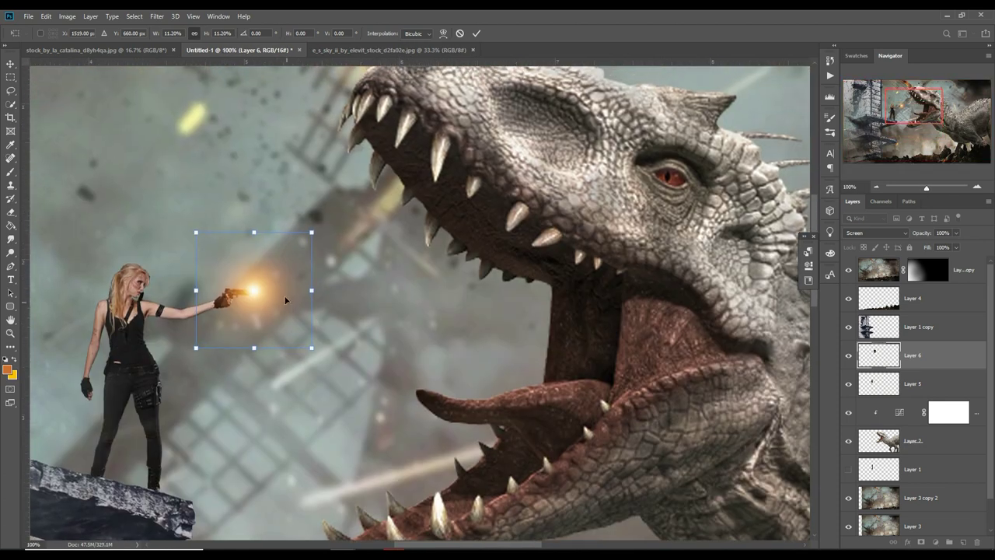
mouse_move(258, 241)
left_mouse_down()
mouse_move(260, 300)
mouse_move(251, 294)
mouse_move(280, 281)
mouse_move(258, 295)
left_mouse_up()
left_click(476, 33)
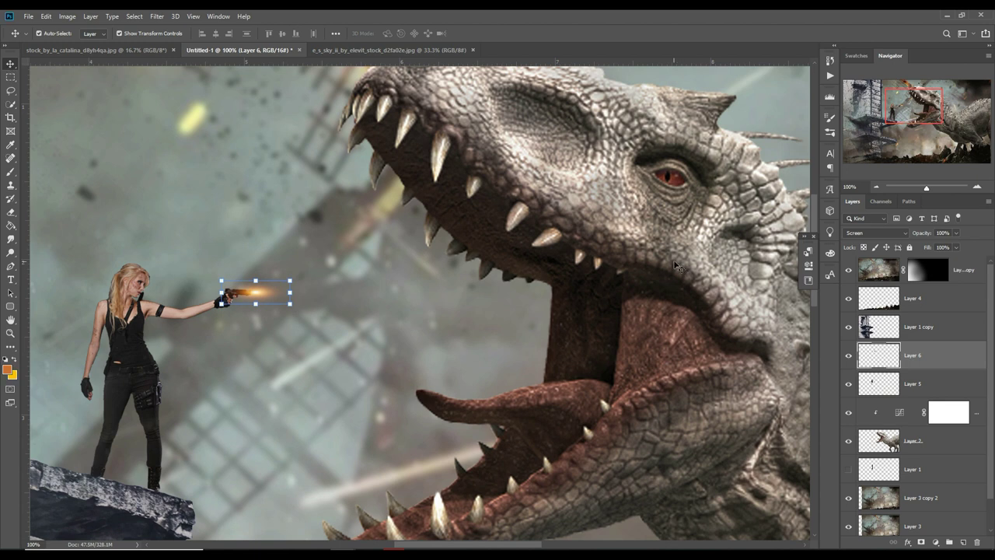
key("ctrl+minus")
key("ctrl+minus")
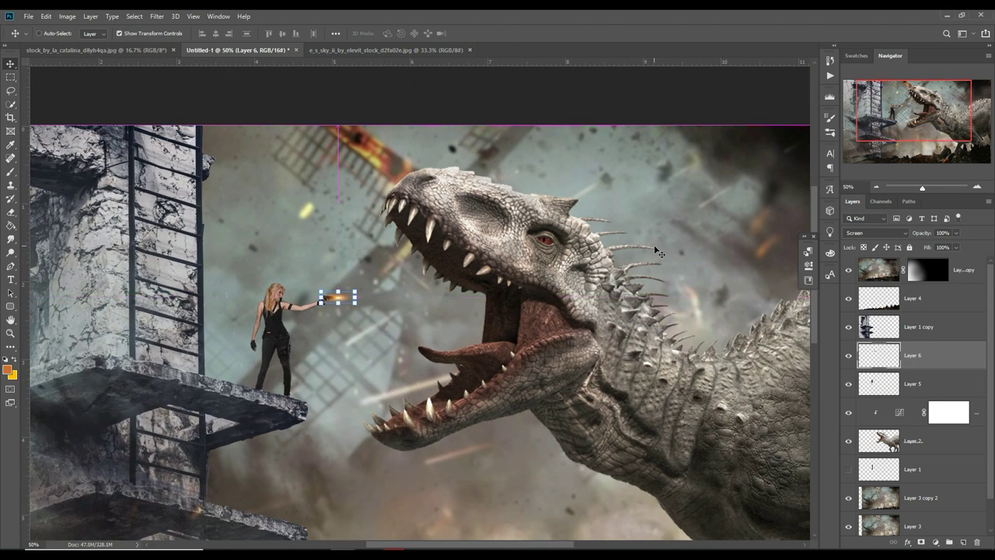
key("ctrl+plus")
key("ctrl+plus")
key("ctrl+plus")
left_click_drag(63, 295, 569, 313)
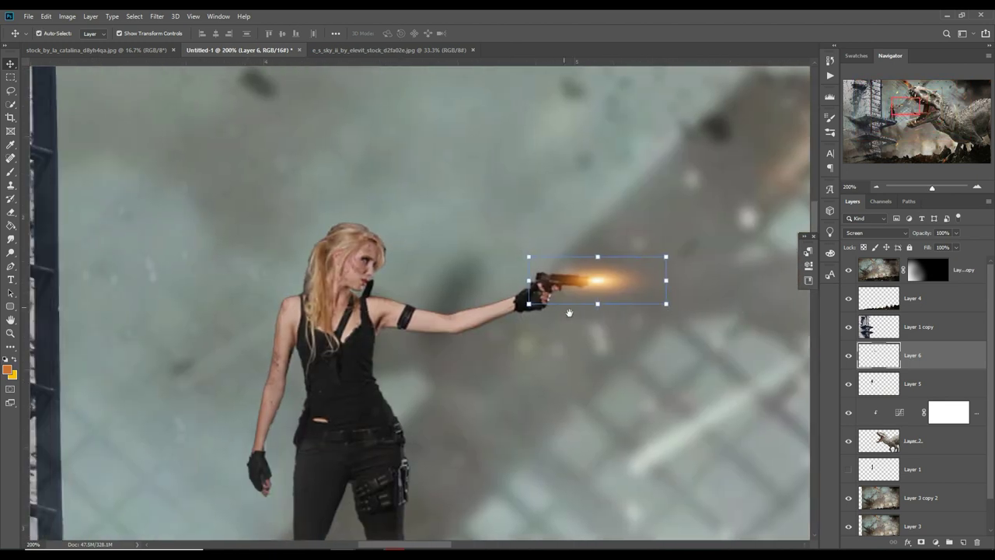
- Soften the woman's hair strands on Layer 5 with the Smudge tool
left_click(10, 238)
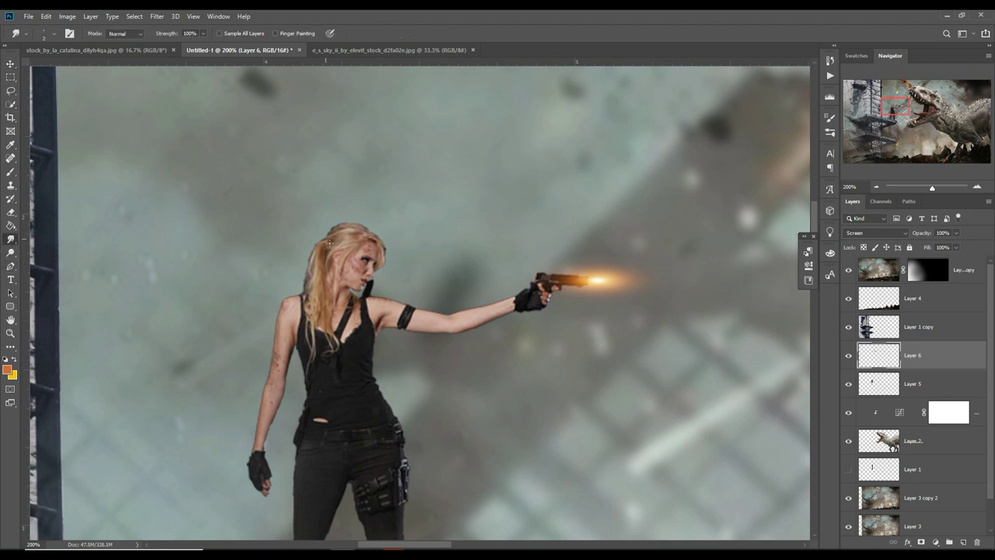
left_click(881, 388)
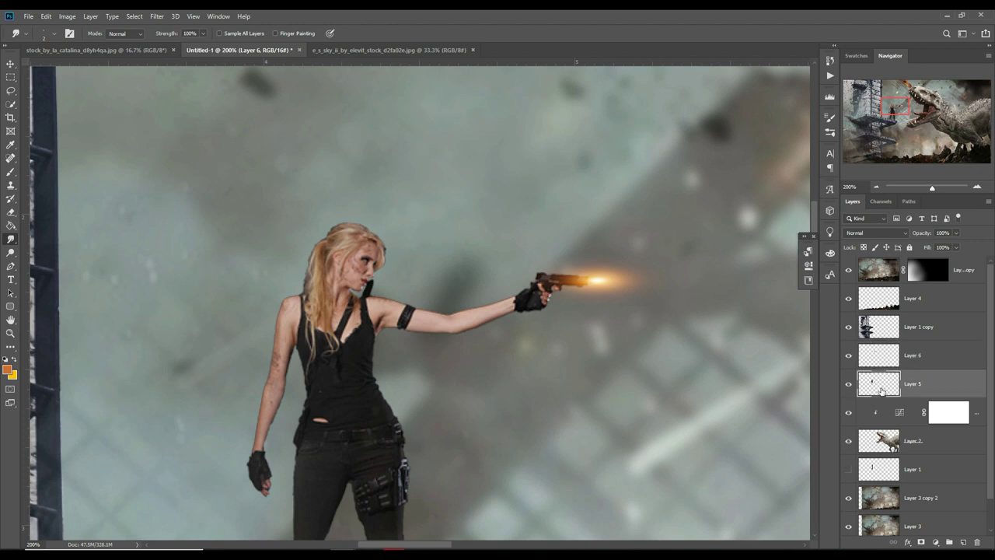
left_click_drag(327, 247, 324, 249)
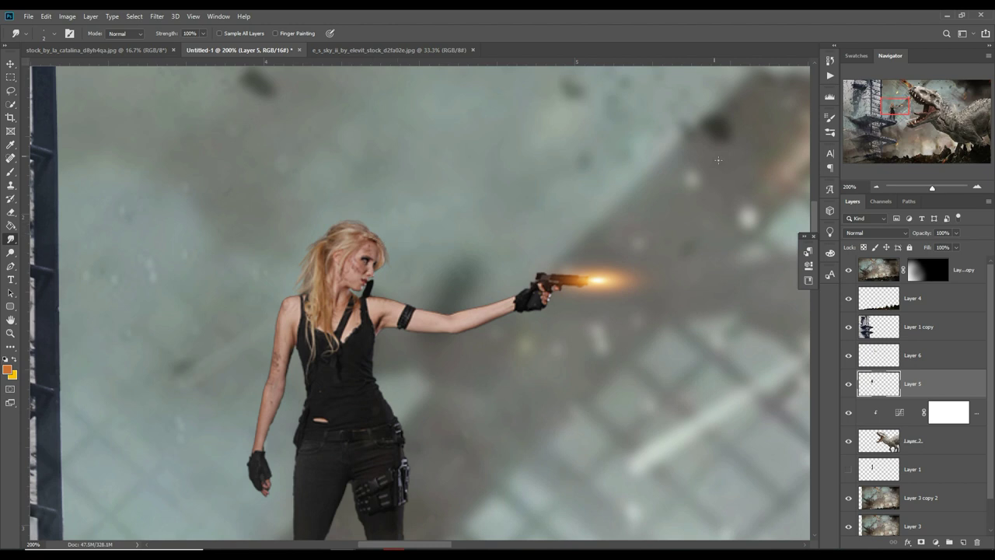
scroll(719, 160, "down", 3)
scroll(712, 161, "down", 1)
scroll(704, 164, "down", 1)
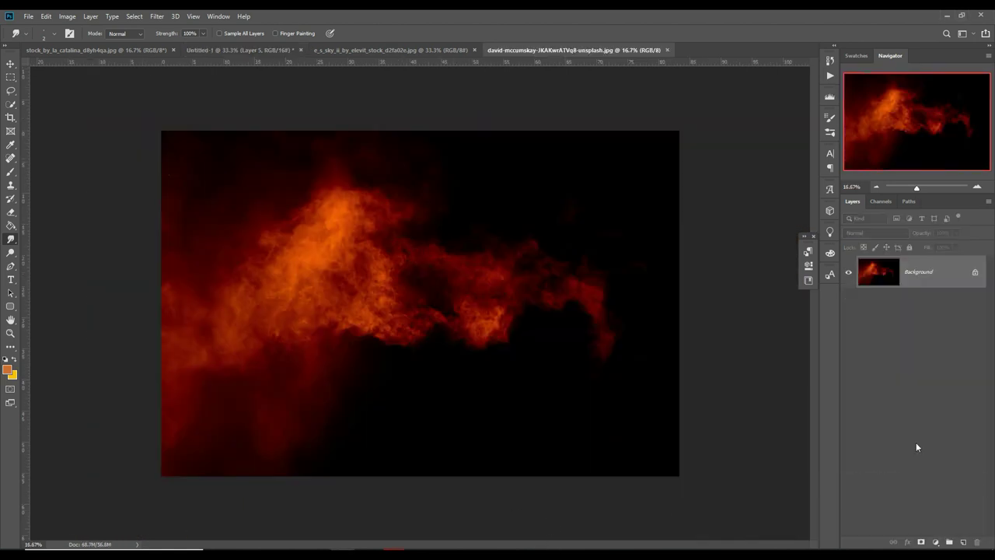
- Warm the smoke photo with a Hue/Saturation adjustment: Hue +24, Saturation +30, Lightness +6
left_click(935, 543)
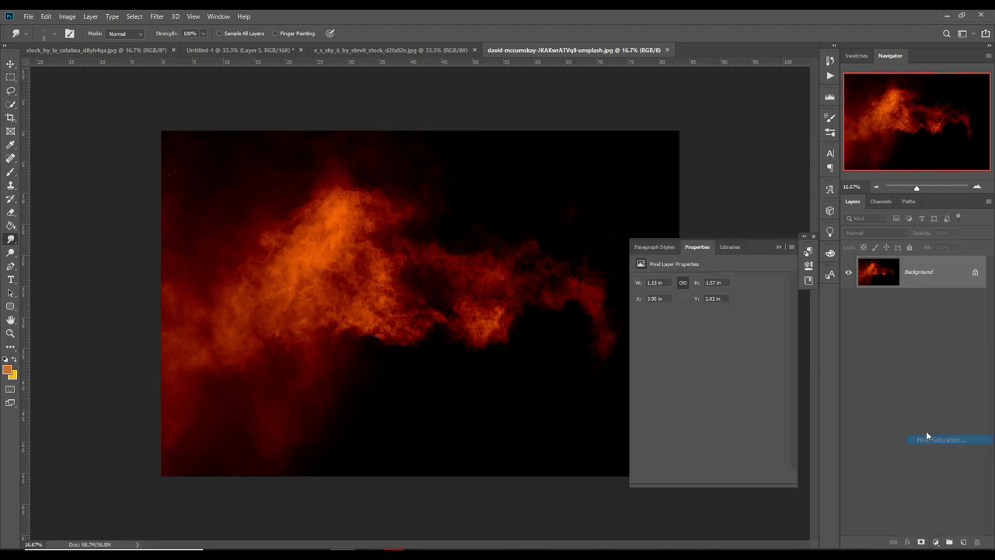
left_click(929, 450)
mouse_move(709, 319)
left_mouse_down()
mouse_move(683, 326)
mouse_move(730, 325)
mouse_move(729, 349)
mouse_move(713, 360)
left_mouse_up()
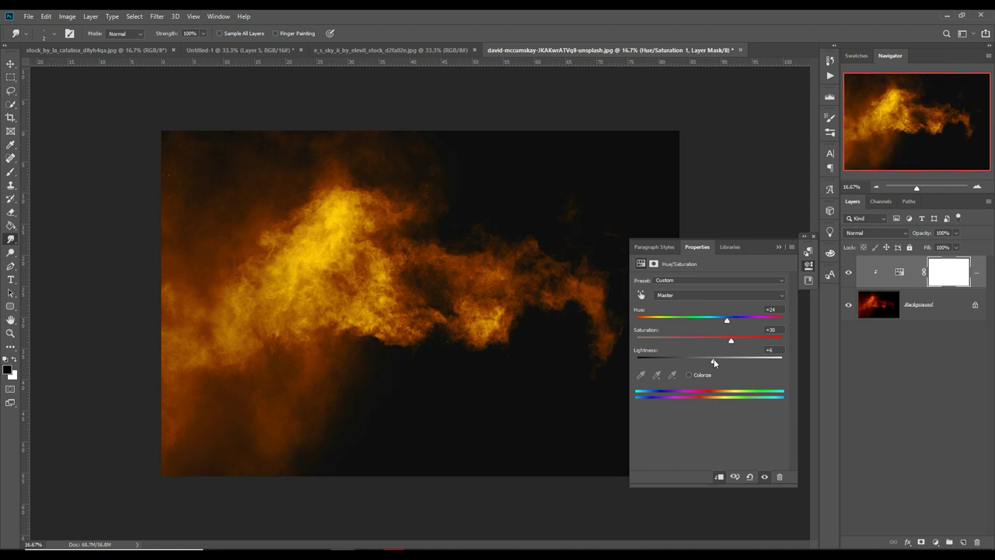
left_click(783, 246)
- Merge the adjustment into the smoke layer and drag the image into Untitled-1
left_click(975, 304)
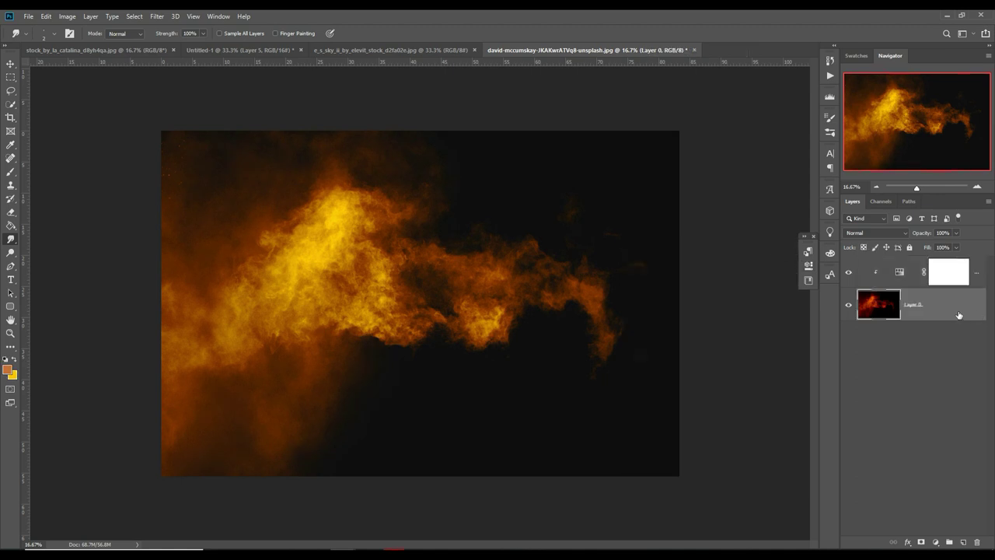
right_click(951, 279)
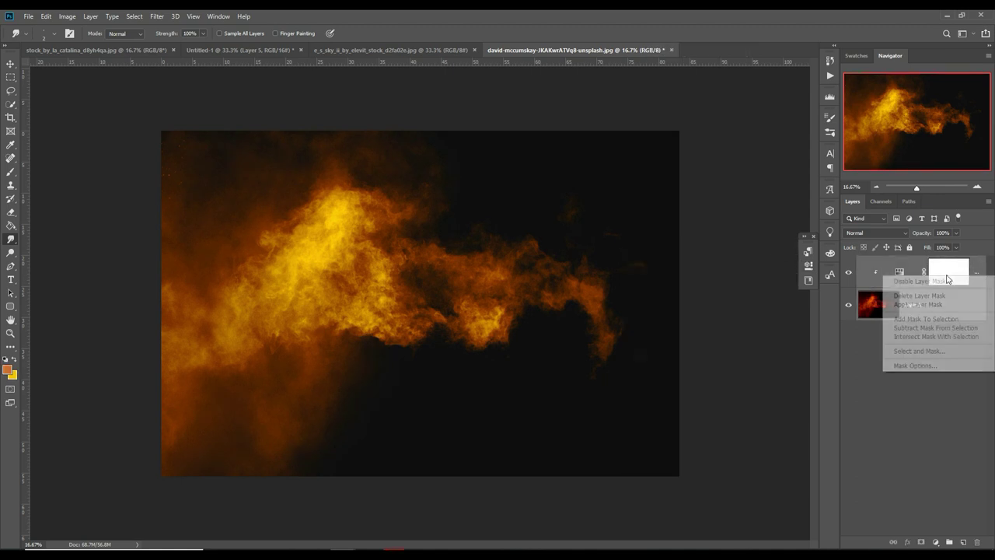
right_click(868, 266)
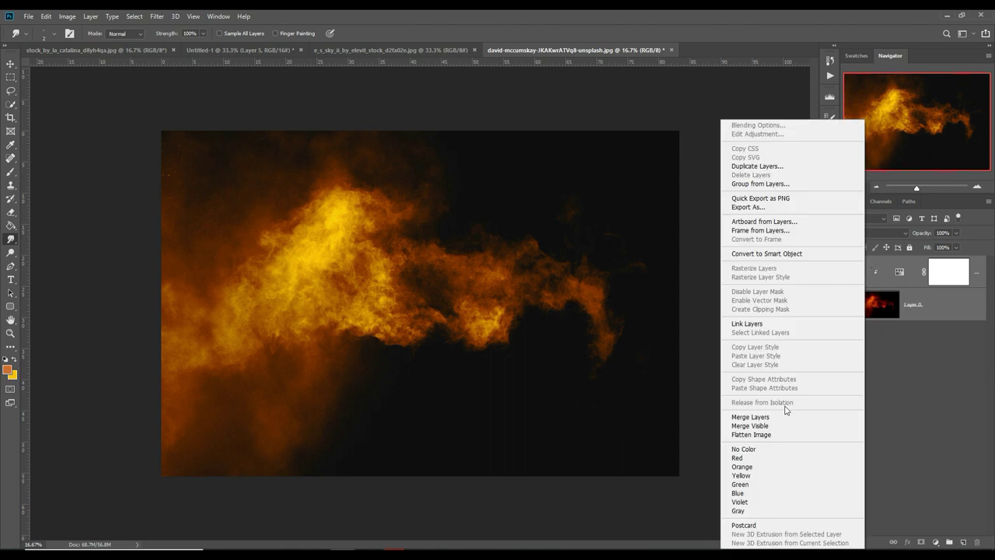
left_click(782, 417)
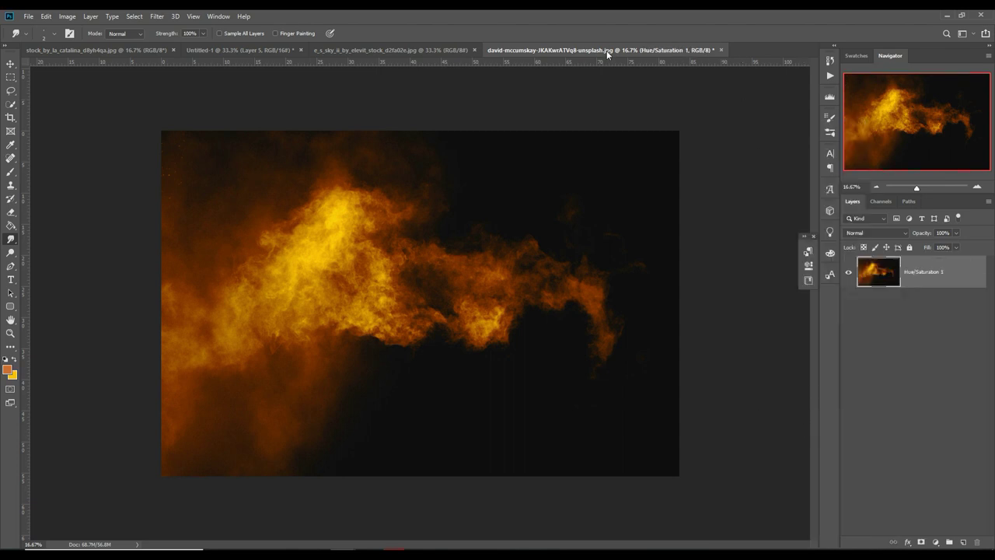
left_click_drag(607, 50, 610, 98)
key("v")
mouse_move(683, 273)
left_mouse_down()
mouse_move(689, 265)
mouse_move(352, 290)
left_mouse_up()
- Close the smoke document and move the fire layer below Layer 1
left_click(483, 222)
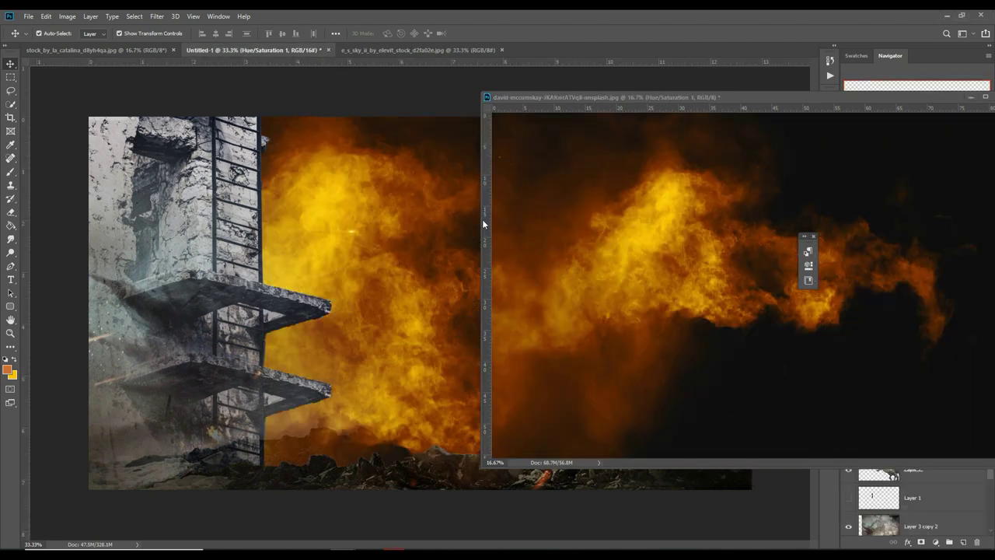
left_click(972, 97)
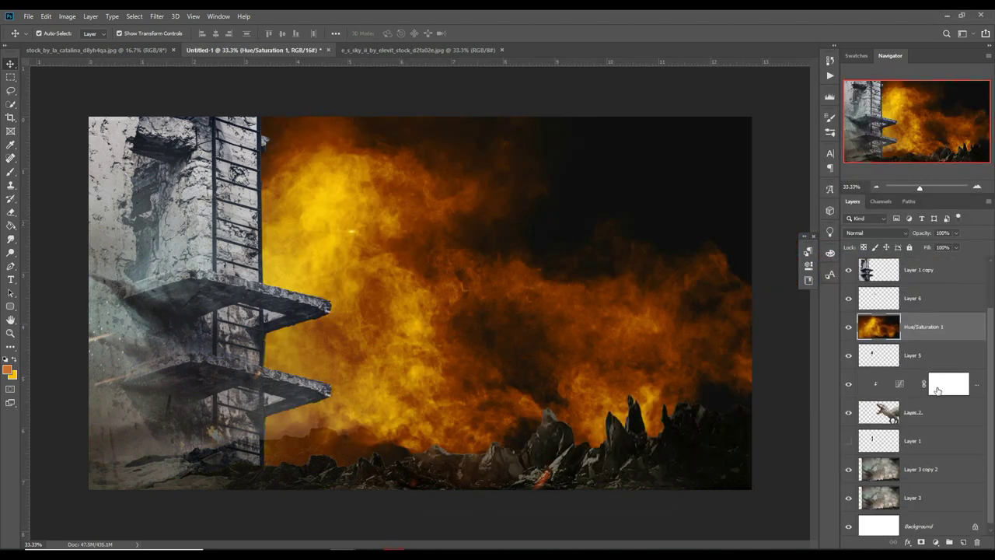
left_click_drag(933, 326, 945, 445)
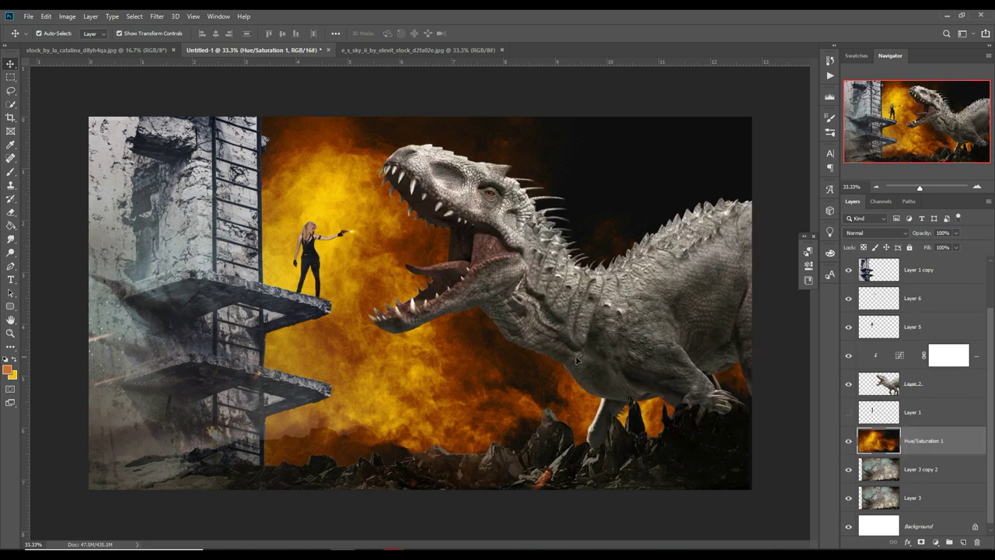
- Scale the fire layer down and position it behind the woman and dinosaur
key("ctrl+t")
key("ctrl+minus")
key("ctrl+minus")
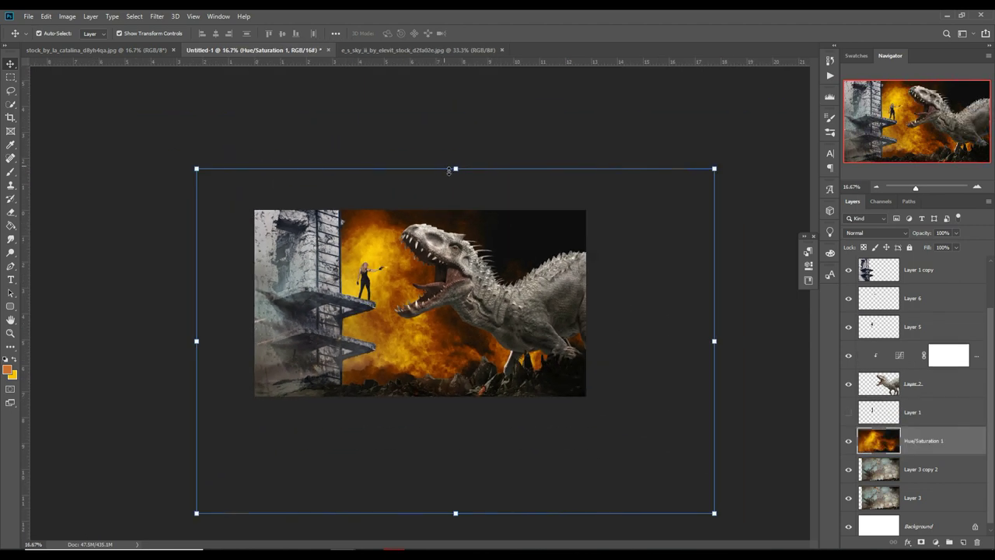
left_click_drag(198, 166, 314, 325)
left_click_drag(485, 389, 348, 273)
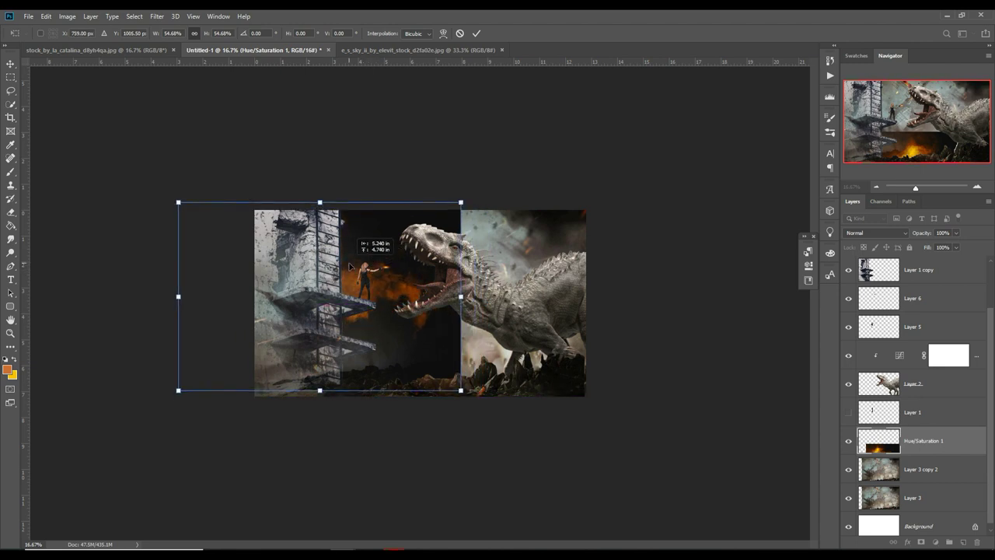
left_click_drag(347, 273, 350, 265)
left_click(479, 35)
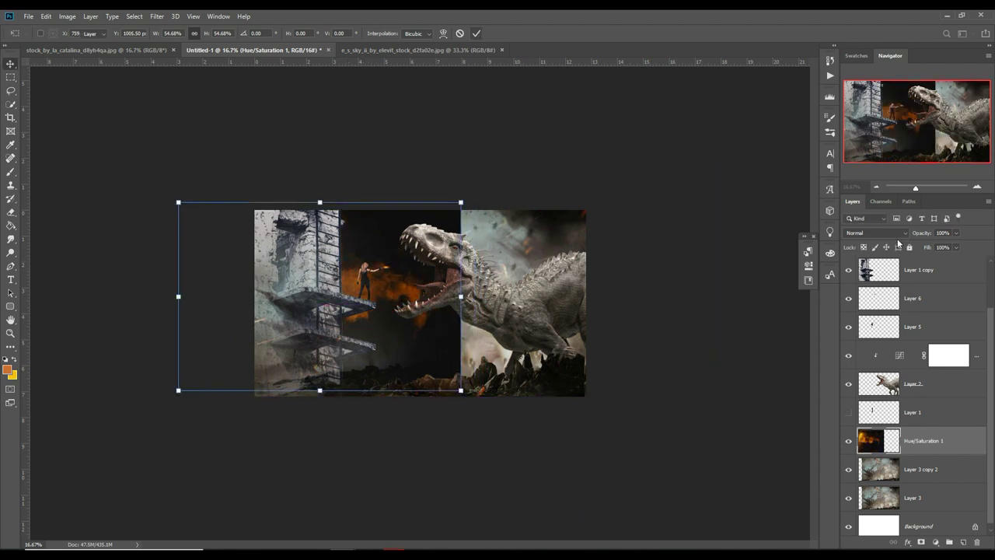
- Set the fire layer to Screen and enlarge it to about 110.7%, shifted slightly right
left_click(895, 237)
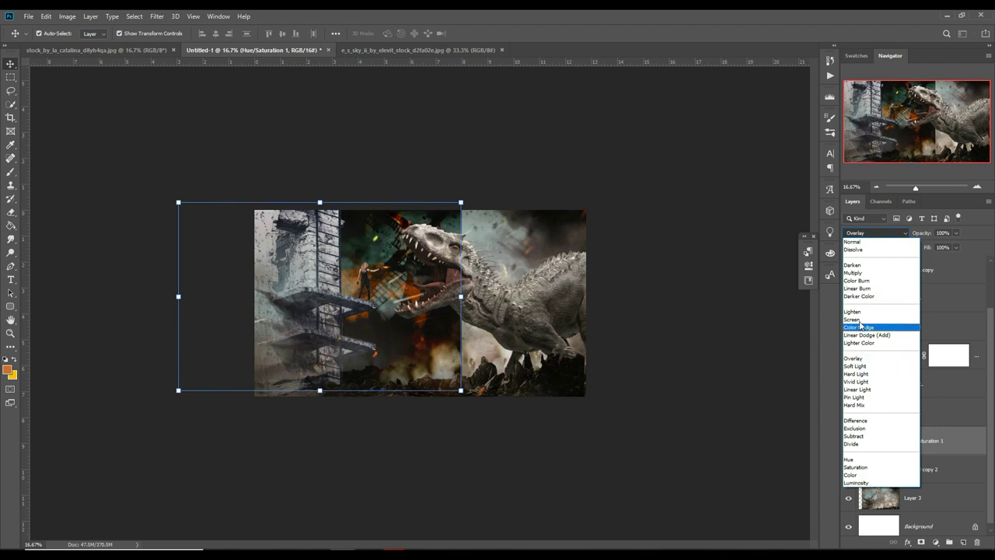
left_click(865, 321)
left_click_drag(460, 202, 477, 190)
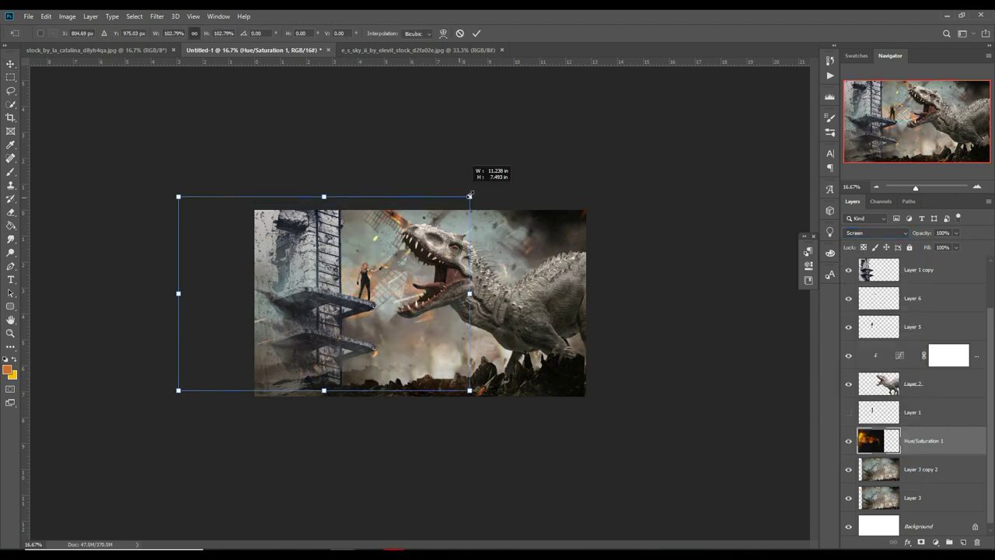
left_click_drag(431, 269, 429, 265)
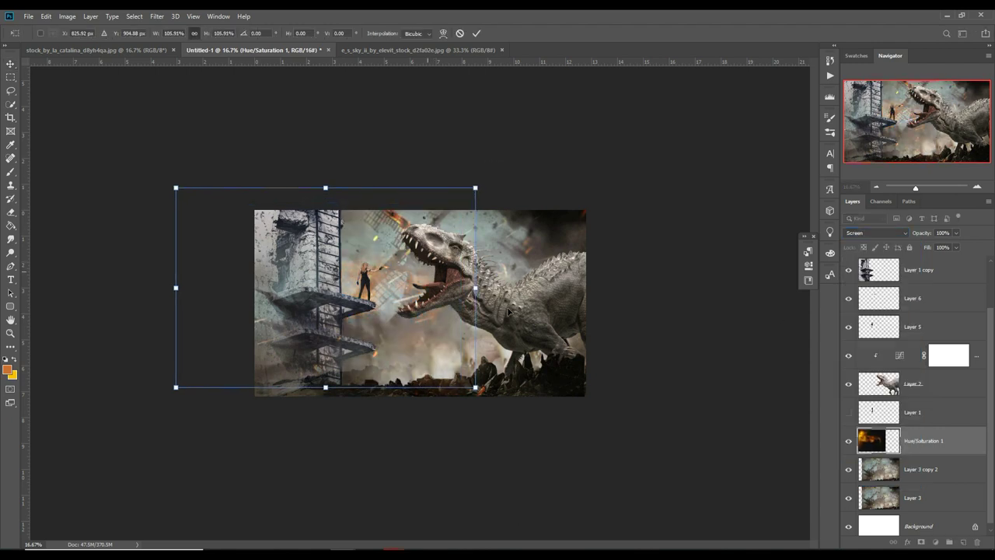
mouse_move(477, 225)
left_mouse_down()
mouse_move(515, 239)
mouse_move(505, 239)
left_mouse_up()
left_click(476, 33)
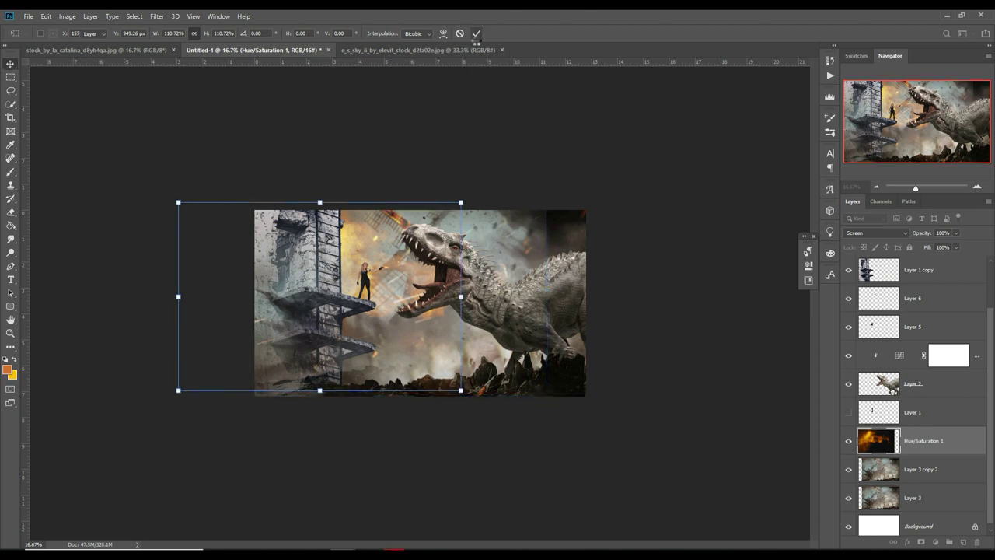
left_click(944, 332)
left_click(934, 395)
- Add a new Layer 7 below Layer 5, clipped, in Linear Dodge (Add) mode
left_click(980, 340)
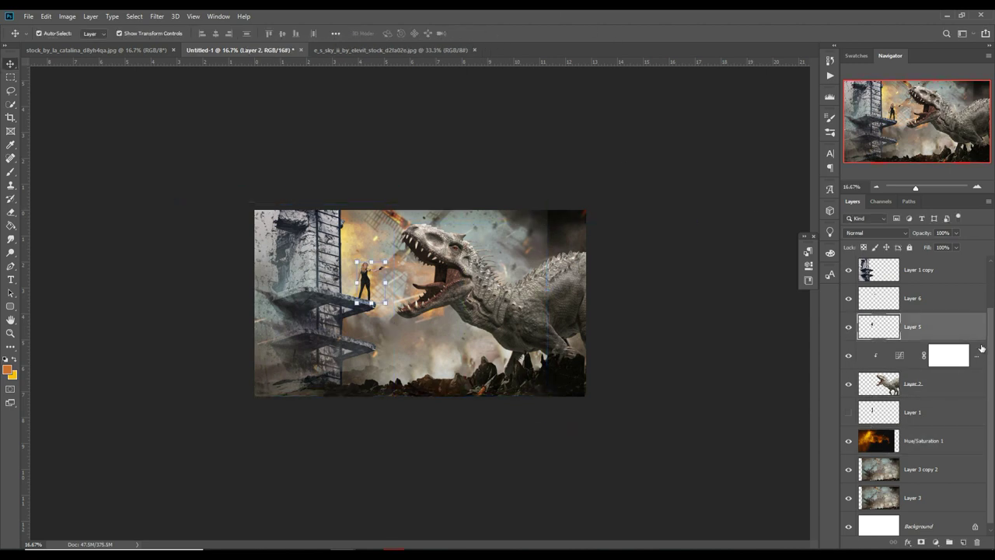
left_click(964, 542)
left_click_drag(953, 335, 950, 364)
right_click(950, 362)
left_click(844, 308)
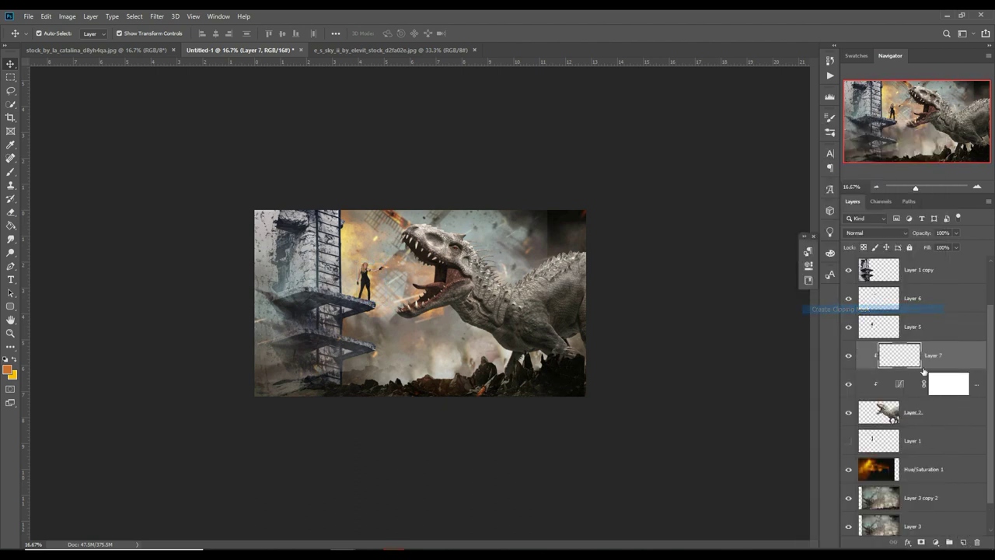
left_click(894, 233)
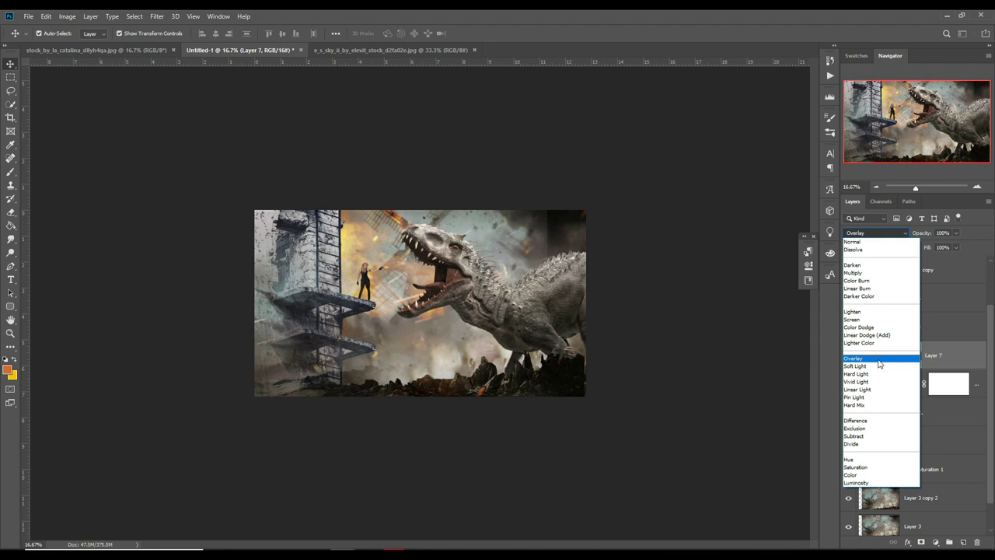
left_click(879, 335)
- Add a Color Fill layer tinting the dinosaur a dull orange (cc7631)
left_click(936, 542)
left_click(931, 359)
left_click_drag(856, 399, 876, 389)
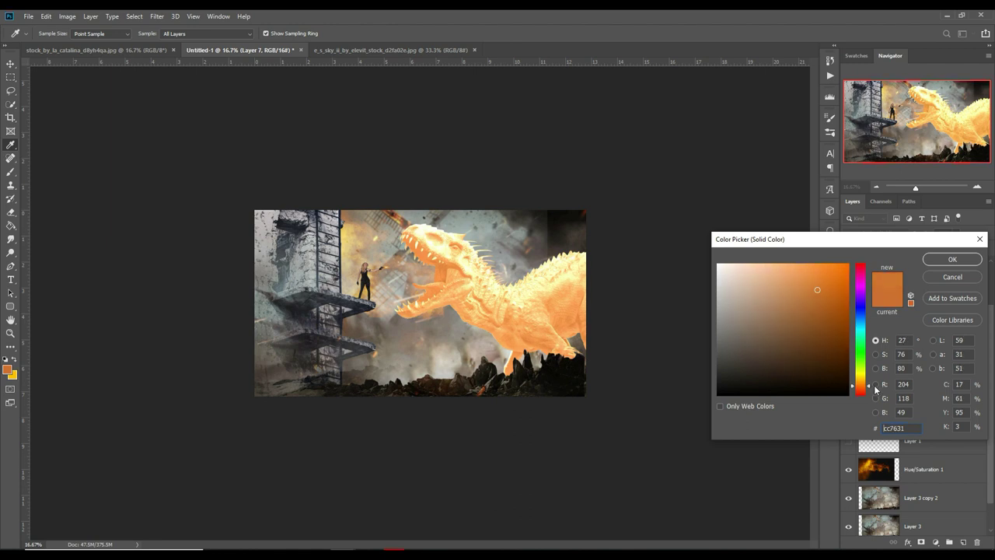
left_click(944, 258)
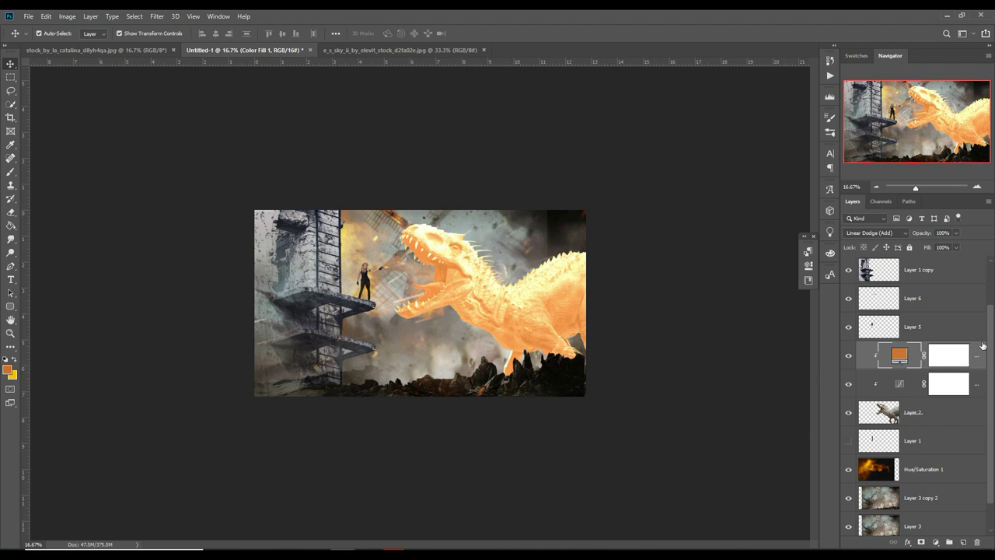
- Change the Color Fill 1 colour to a brighter, saturated red-orange, fb6002
double_click(903, 355)
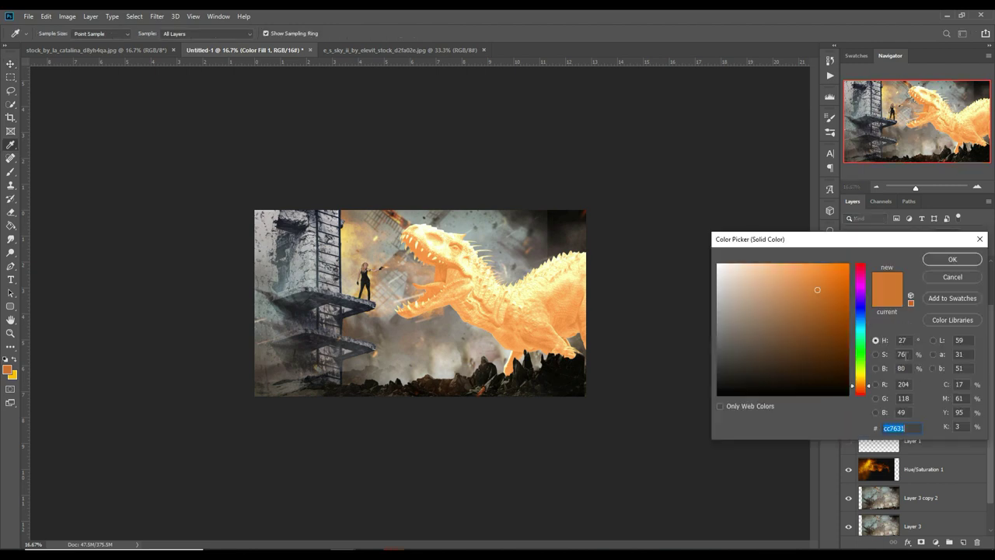
left_click(851, 268)
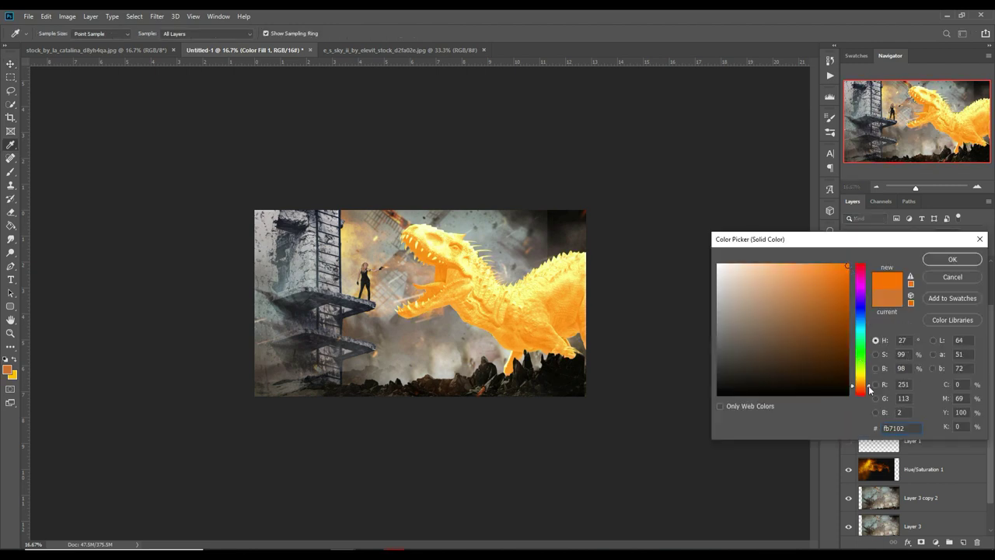
left_click_drag(870, 386, 872, 392)
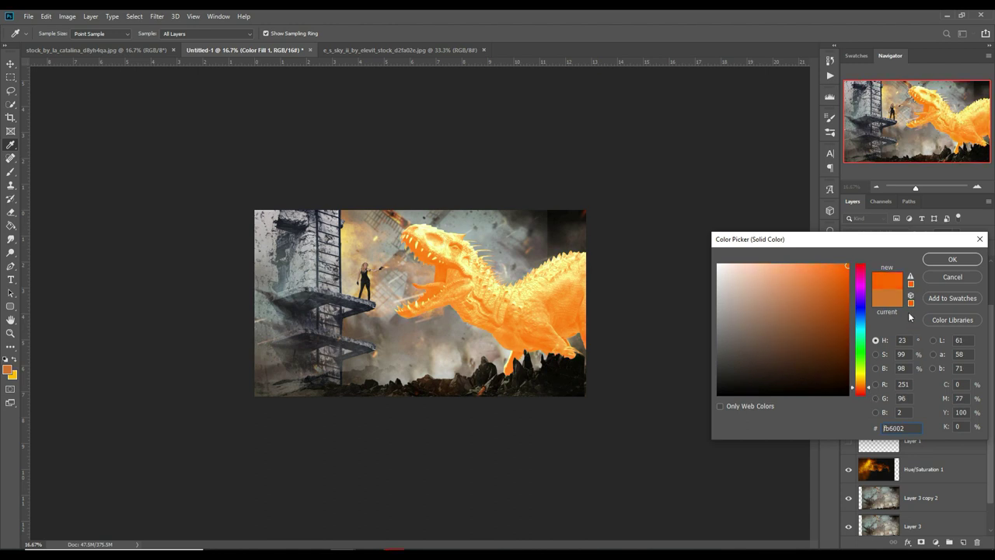
left_click(942, 260)
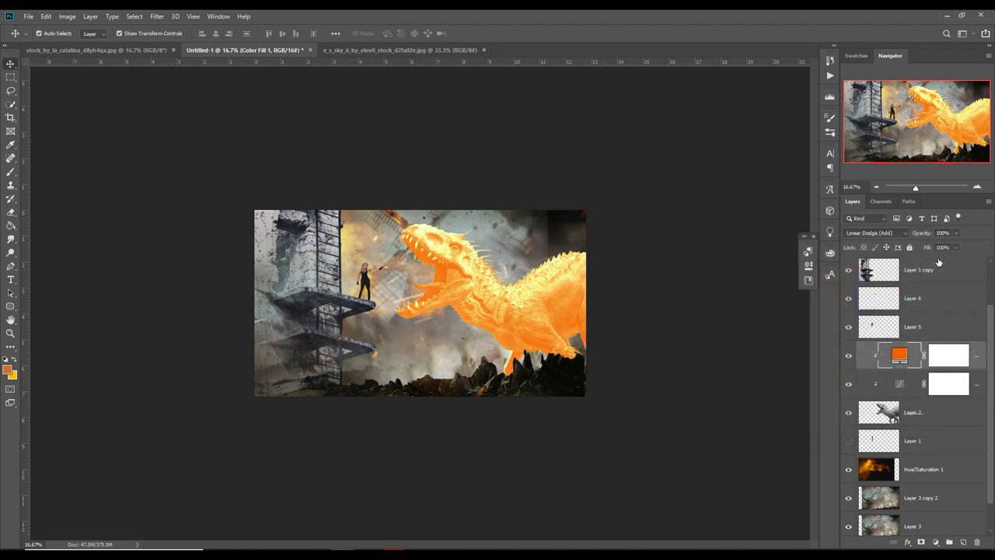
- Invert the fill's mask to black and set up a smaller white brush at 100% opacity
left_click(938, 356)
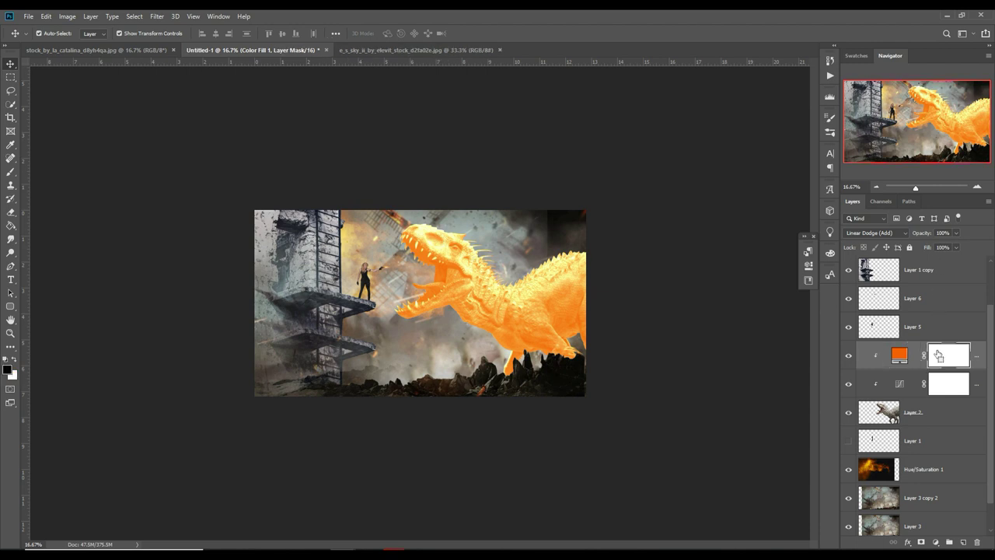
key("ctrl+i")
left_click(11, 172)
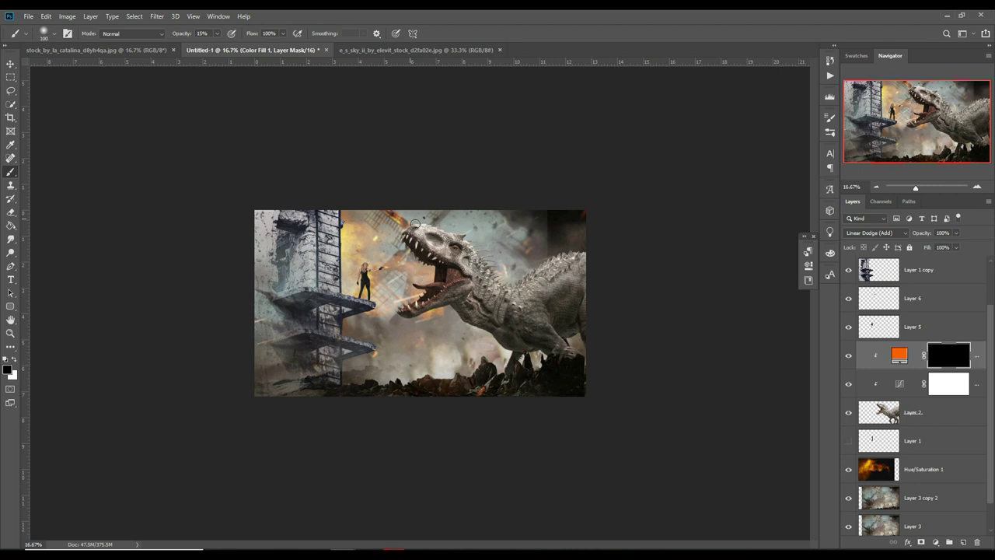
key("ctrl+plus")
key("ctrl+plus")
key("ctrl+plus")
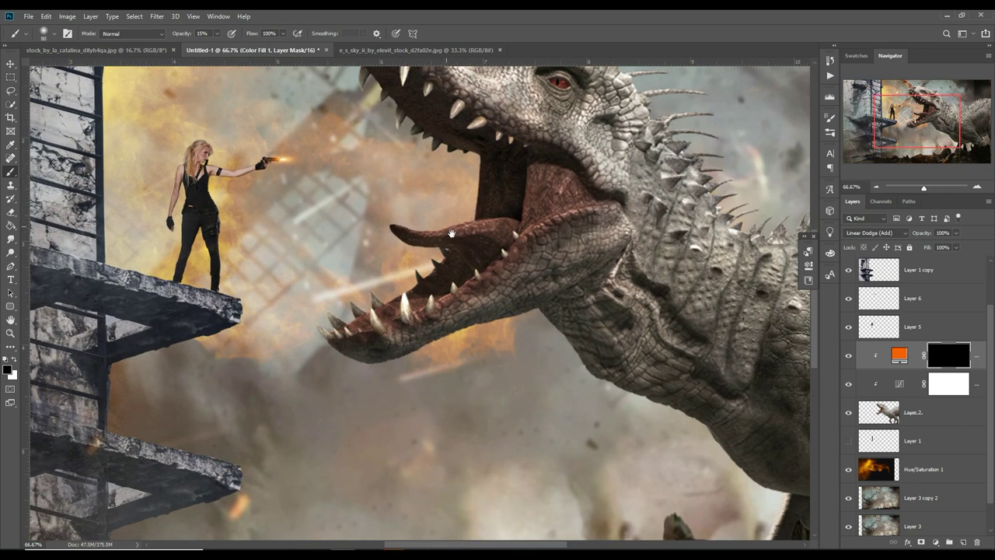
left_click_drag(451, 233, 433, 457)
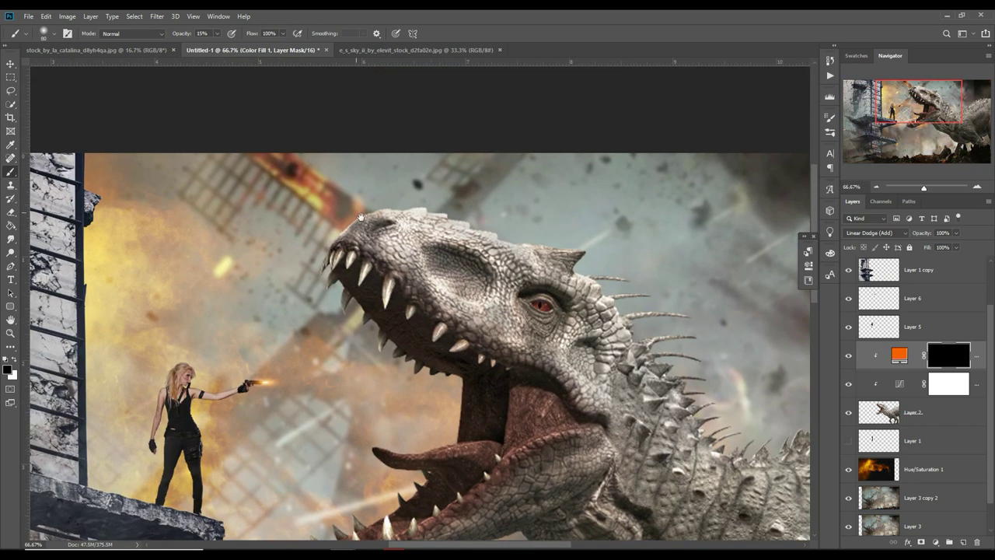
key("bracketleft")
key("bracketleft")
key("bracketleft")
left_click(15, 363)
left_click(216, 33)
left_click_drag(218, 44, 295, 44)
- Paint orange rim light on a back spike, the snout edge, lower teeth and inner mouth
mouse_move(326, 261)
left_mouse_down()
mouse_move(427, 211)
mouse_move(519, 246)
mouse_move(602, 254)
mouse_move(684, 314)
left_mouse_up()
key("ctrl+z")
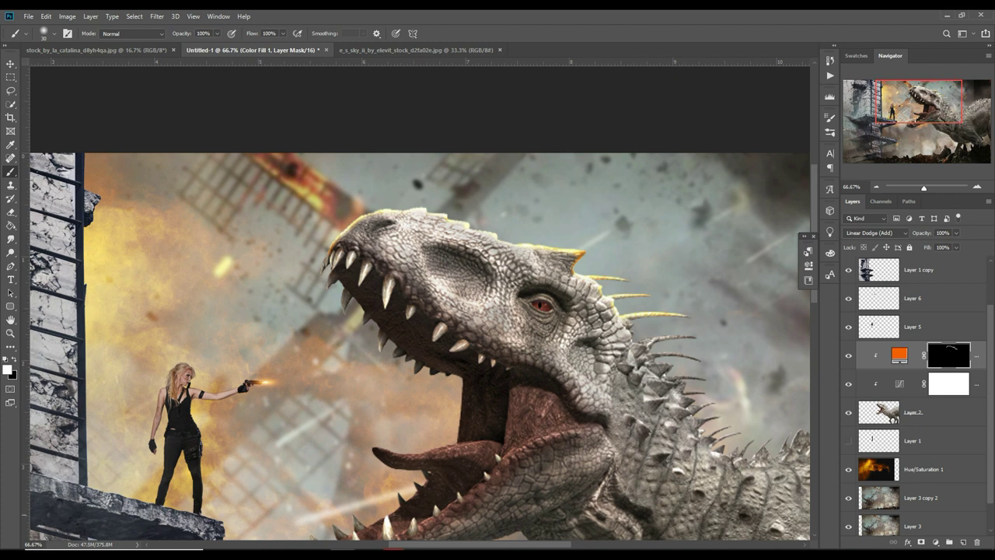
mouse_move(632, 343)
left_mouse_down()
mouse_move(679, 340)
mouse_move(692, 356)
left_mouse_up()
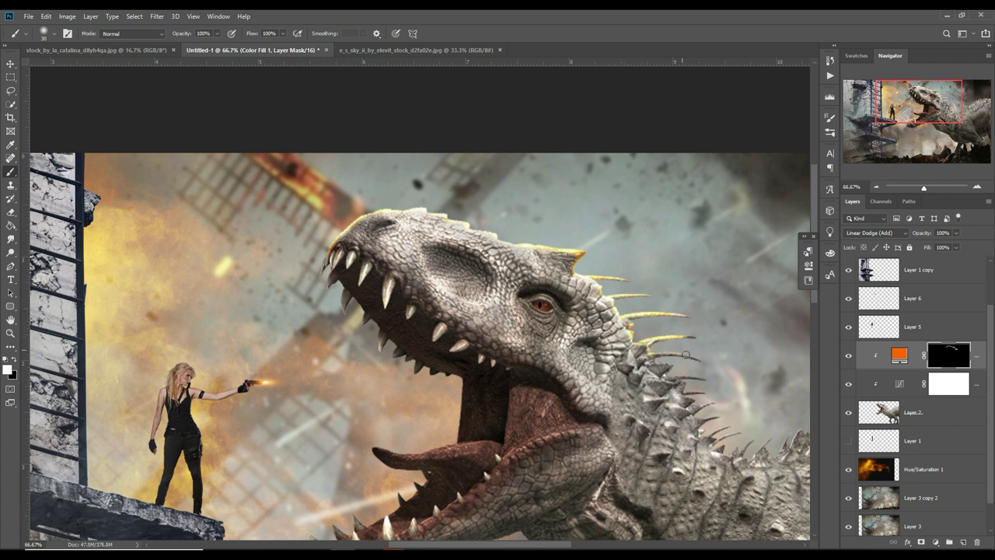
left_click_drag(331, 258, 321, 285)
left_click_drag(359, 309, 361, 311)
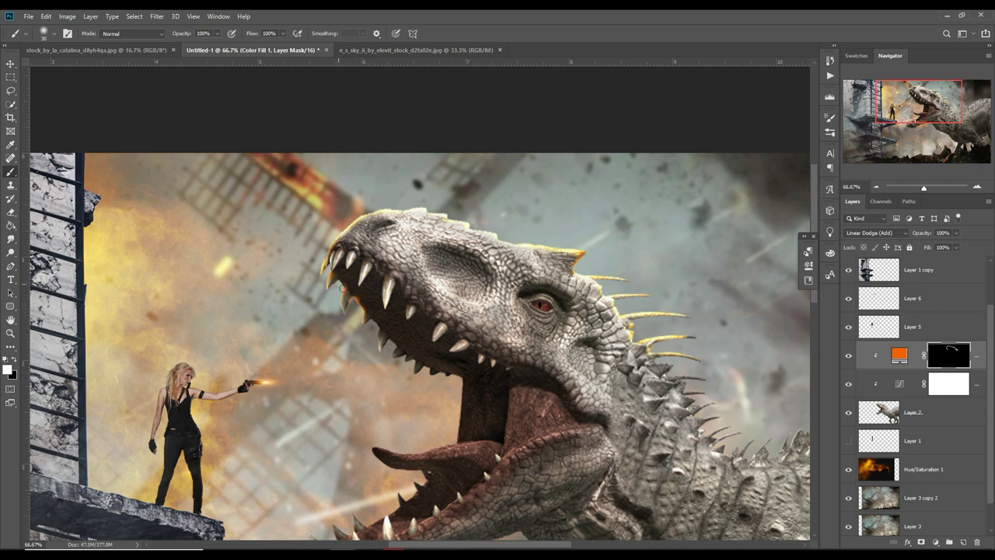
mouse_move(377, 327)
left_mouse_down()
mouse_move(416, 378)
mouse_move(417, 367)
left_mouse_up()
mouse_move(464, 386)
left_mouse_down()
mouse_move(459, 437)
mouse_move(459, 418)
left_mouse_up()
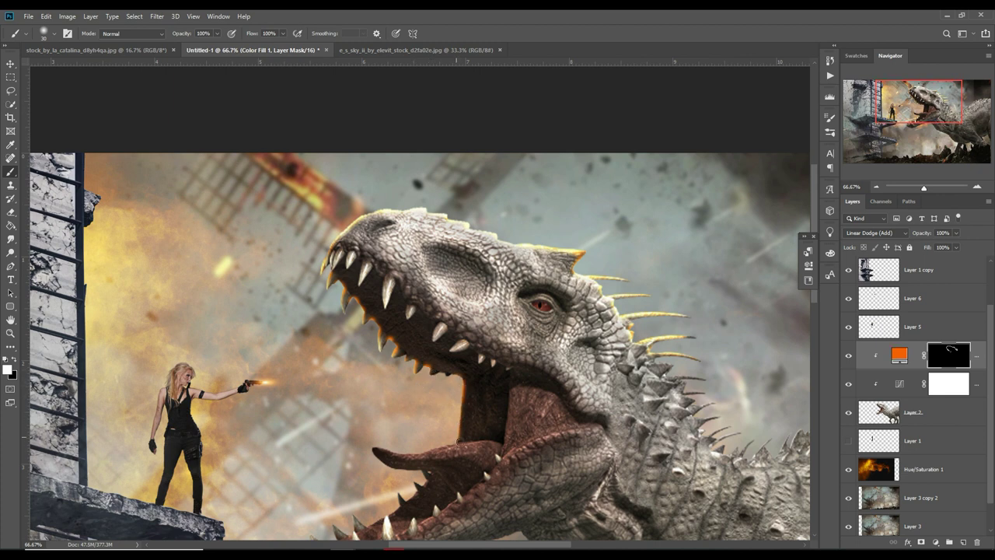
left_click_drag(426, 455, 375, 447)
- Paint rim glow under the lower jaw and along the neck edge
left_click_drag(377, 494, 423, 410)
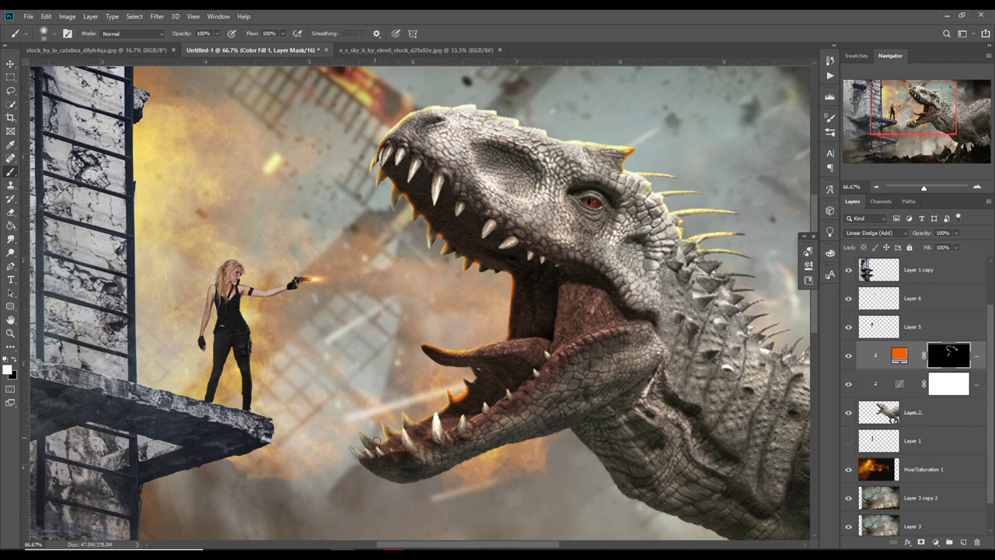
mouse_move(364, 446)
left_mouse_down()
mouse_move(365, 471)
mouse_move(396, 490)
mouse_move(425, 488)
left_mouse_up()
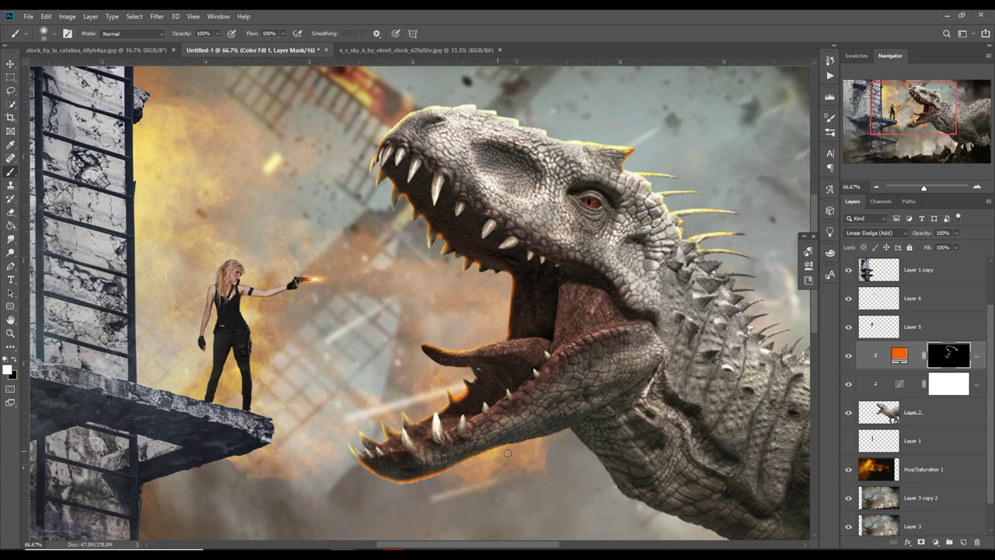
mouse_move(597, 460)
left_mouse_down()
mouse_move(682, 522)
mouse_move(393, 283)
left_mouse_up()
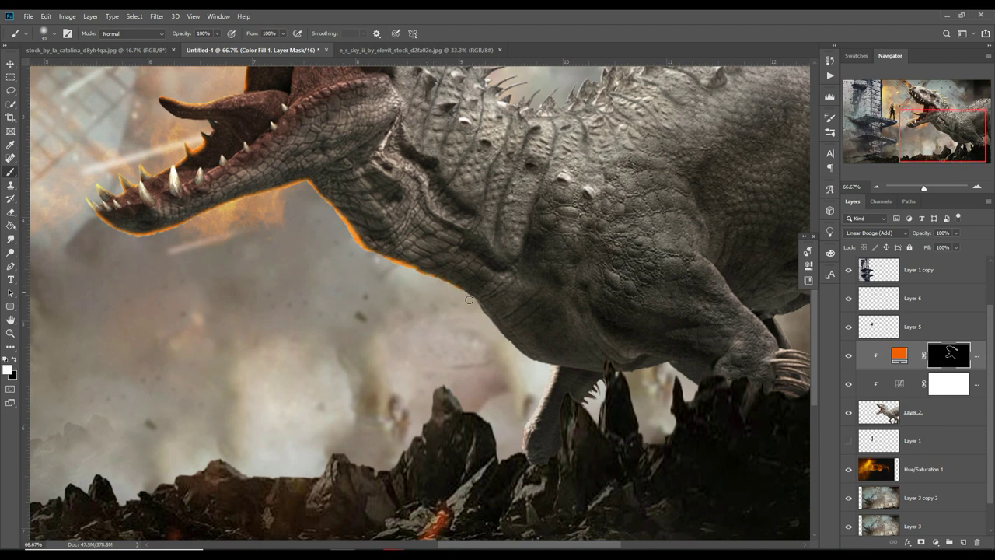
left_click_drag(483, 312, 518, 353)
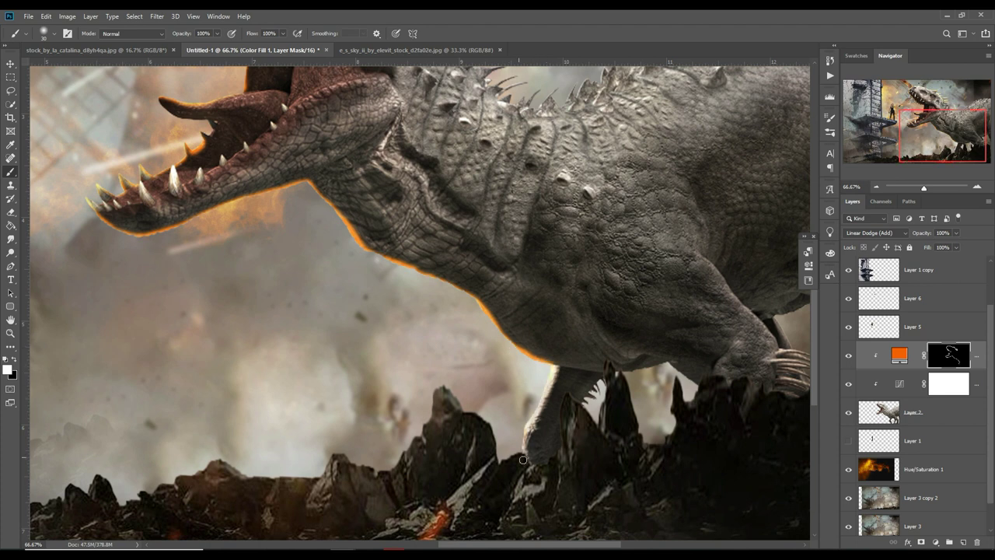
left_click_drag(361, 355, 546, 464)
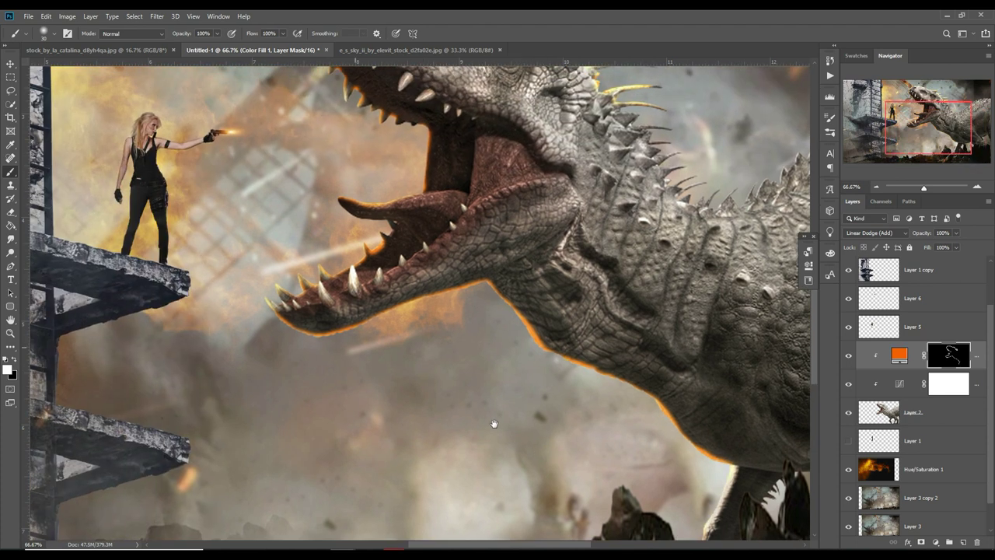
left_click_drag(415, 317, 479, 379)
left_click_drag(217, 35, 212, 49)
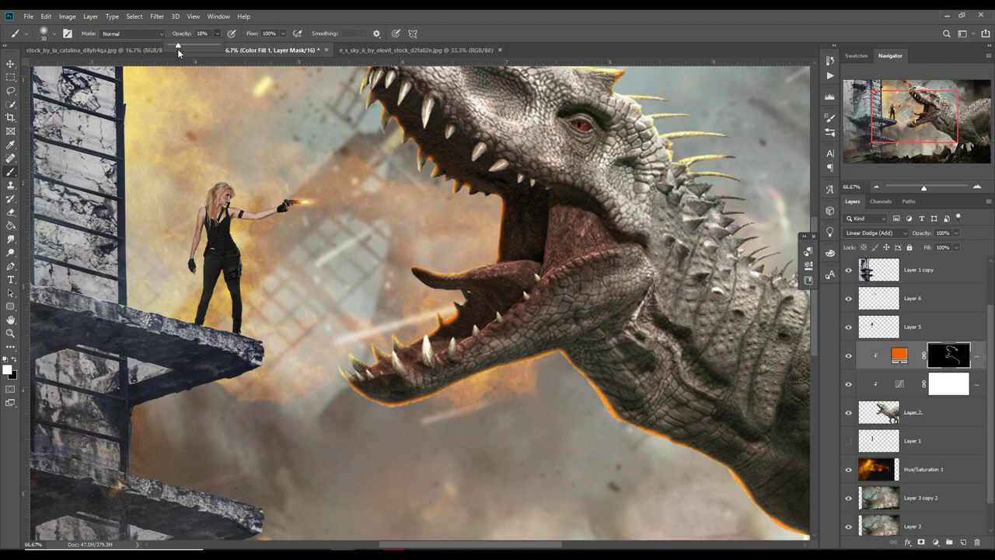
- Paint soft 18%-opacity glow with a 150 px brush over the upper teeth, head and chin
left_click(426, 271)
key("bracketright")
key("bracketright")
key("bracketright")
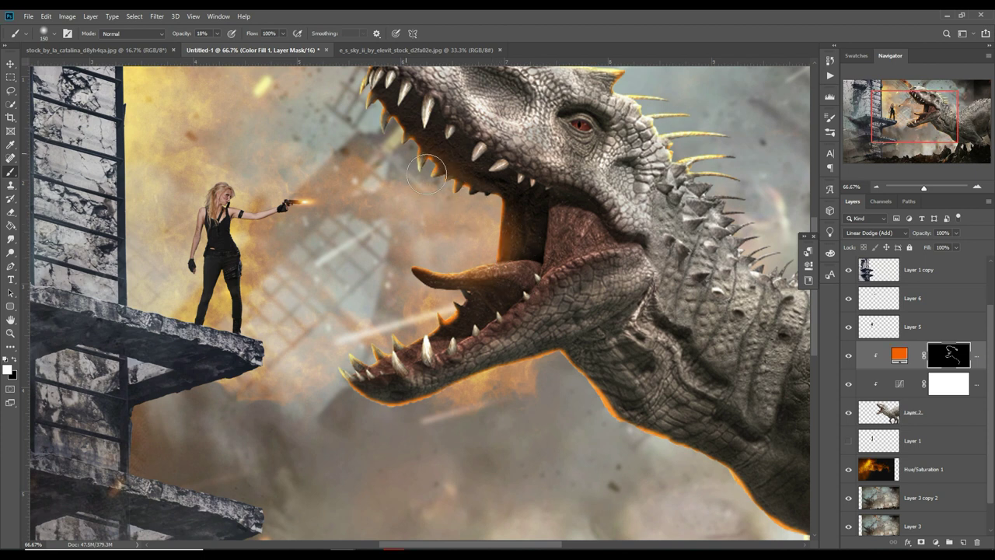
left_click_drag(448, 204, 448, 193)
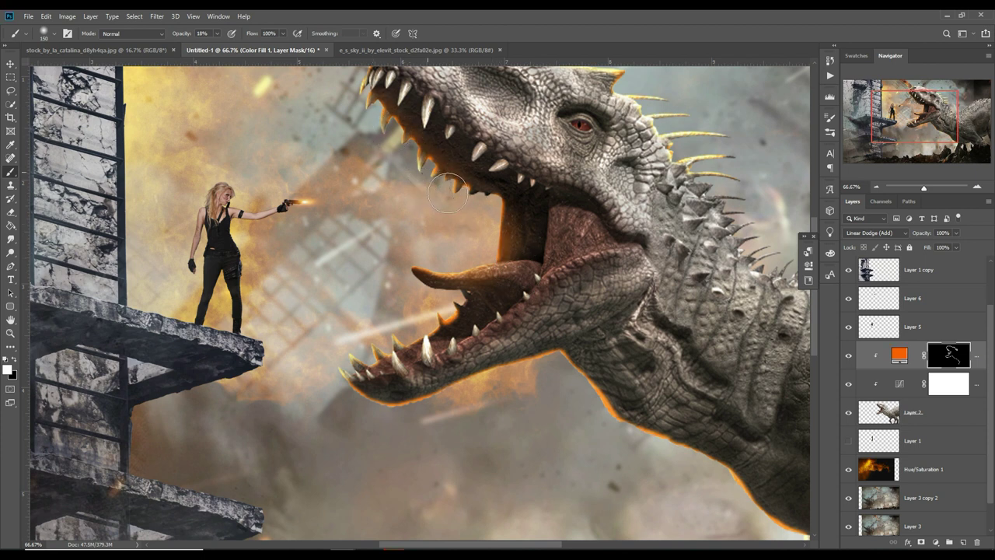
left_click_drag(453, 234, 473, 332)
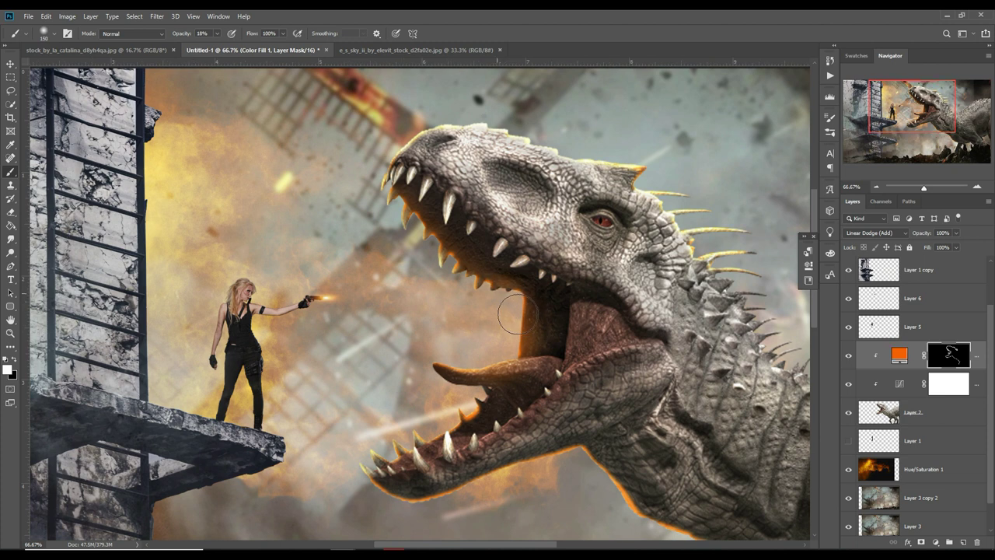
mouse_move(445, 217)
left_mouse_down()
mouse_move(525, 149)
mouse_move(711, 265)
left_mouse_up()
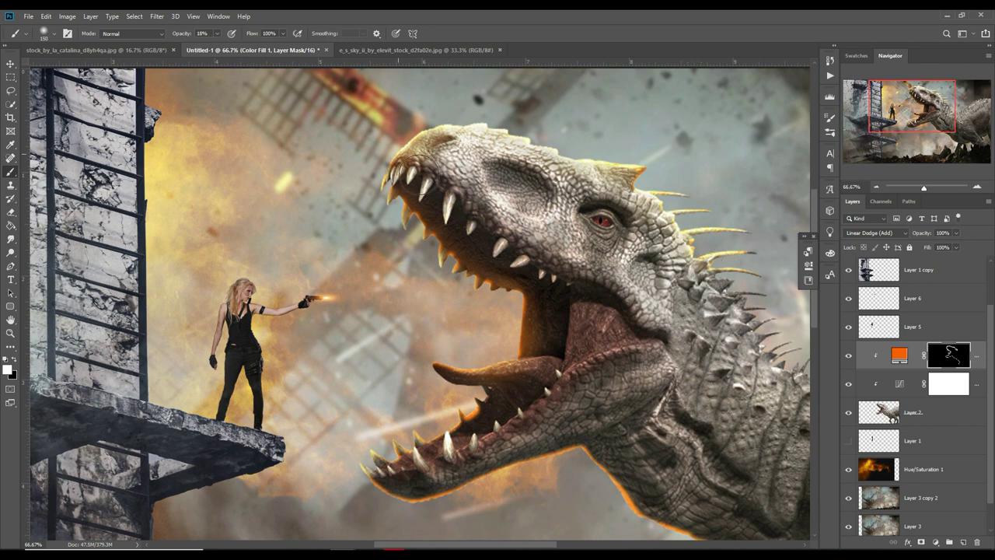
scroll(569, 360, "down", 2)
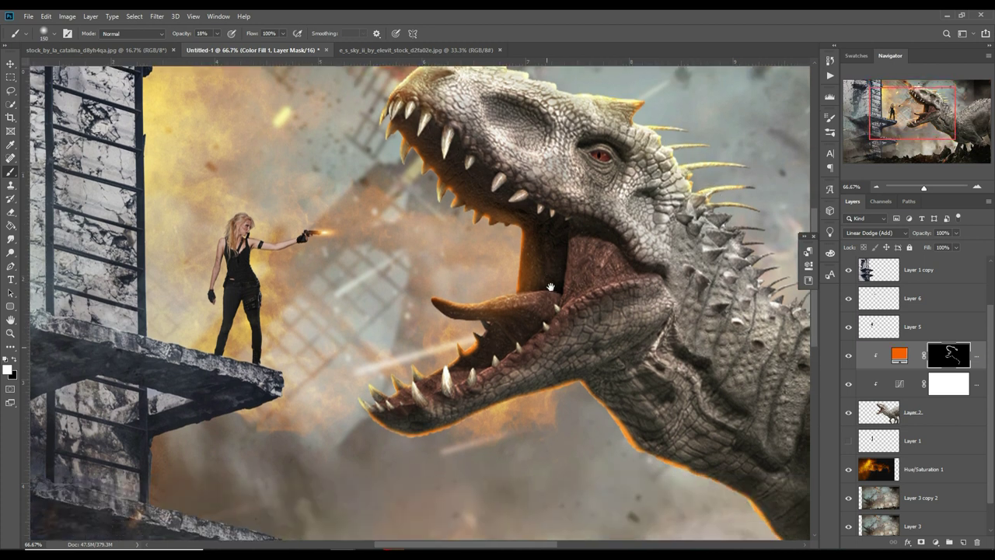
mouse_move(500, 372)
left_mouse_down()
mouse_move(422, 469)
mouse_move(567, 418)
mouse_move(650, 478)
mouse_move(645, 466)
mouse_move(746, 521)
mouse_move(602, 443)
mouse_move(633, 433)
mouse_move(683, 514)
left_mouse_up()
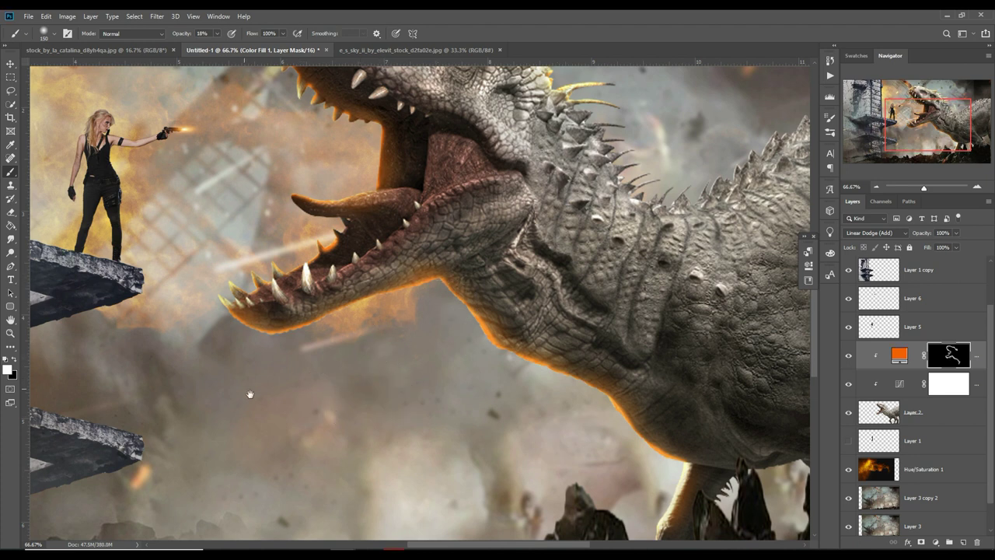
left_click_drag(252, 395, 509, 430)
- Add a new clipped layer above Layer 1 copy set to Linear Dodge (Add)
left_click(944, 280)
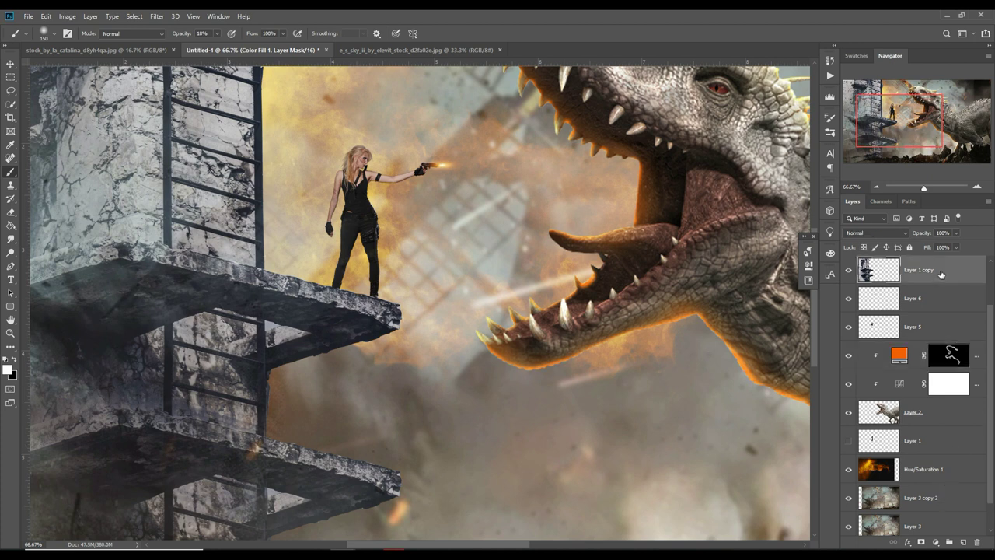
left_click(963, 542)
right_click(939, 279)
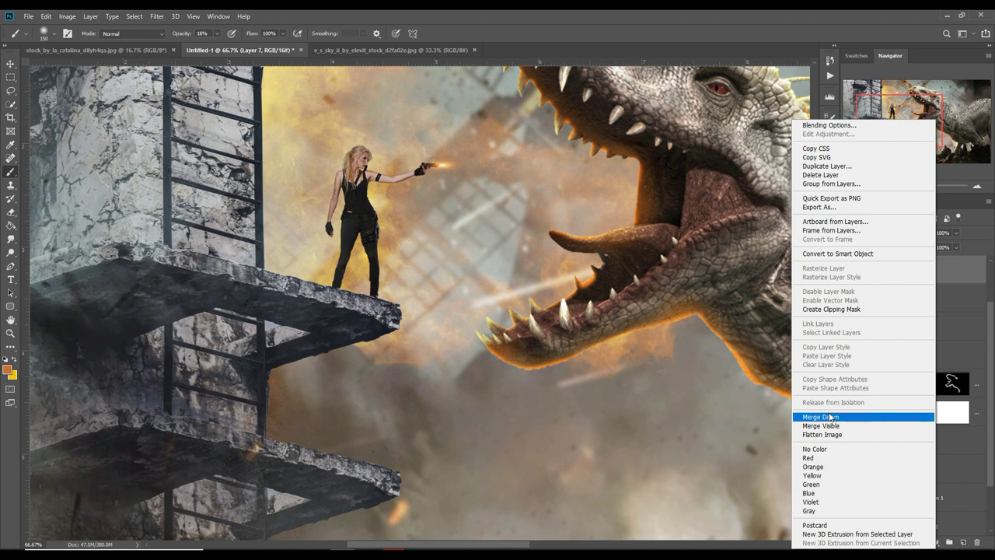
left_click(826, 309)
left_click(900, 233)
left_click(879, 328)
- Add Color Fill 2 in orange #fe8402 and select its mask
left_click(935, 542)
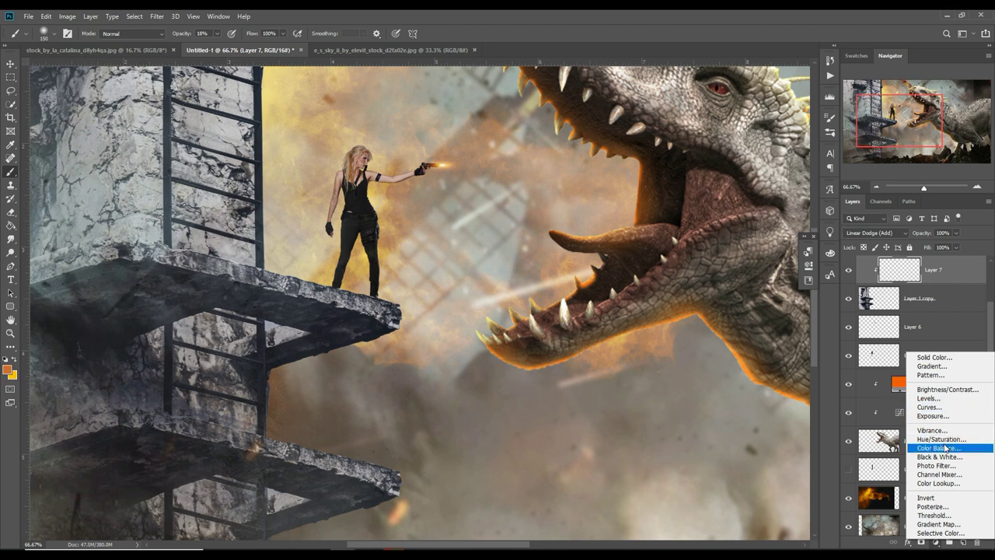
left_click(935, 357)
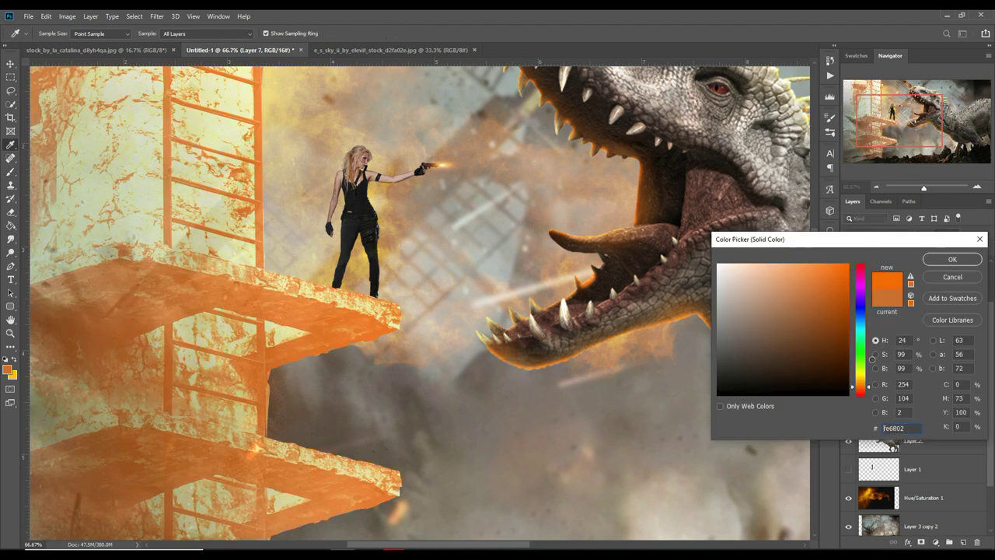
left_click_drag(870, 389, 866, 388)
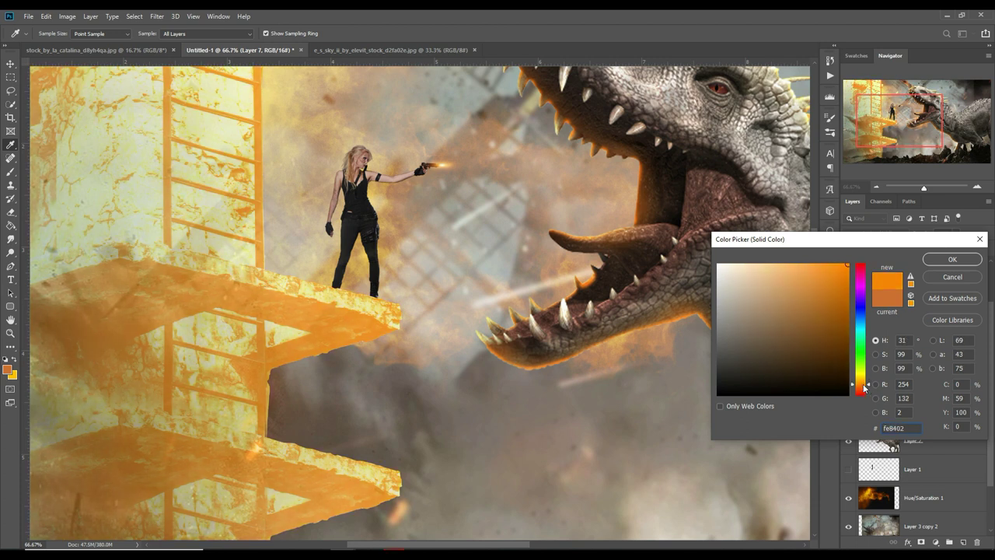
left_click(970, 265)
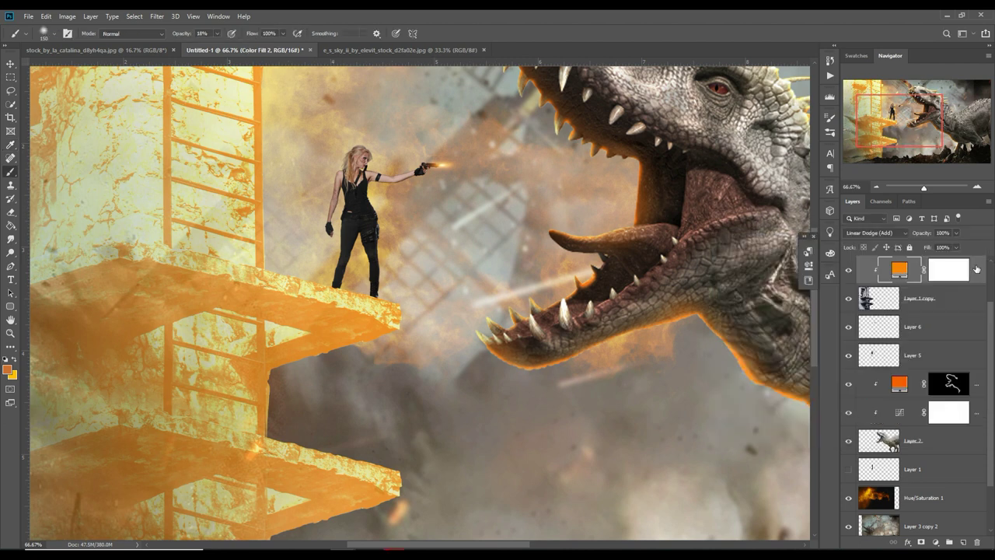
left_click(949, 270)
- Invert Color Fill 2's mask to black and set up a 70 px white brush
key("d")
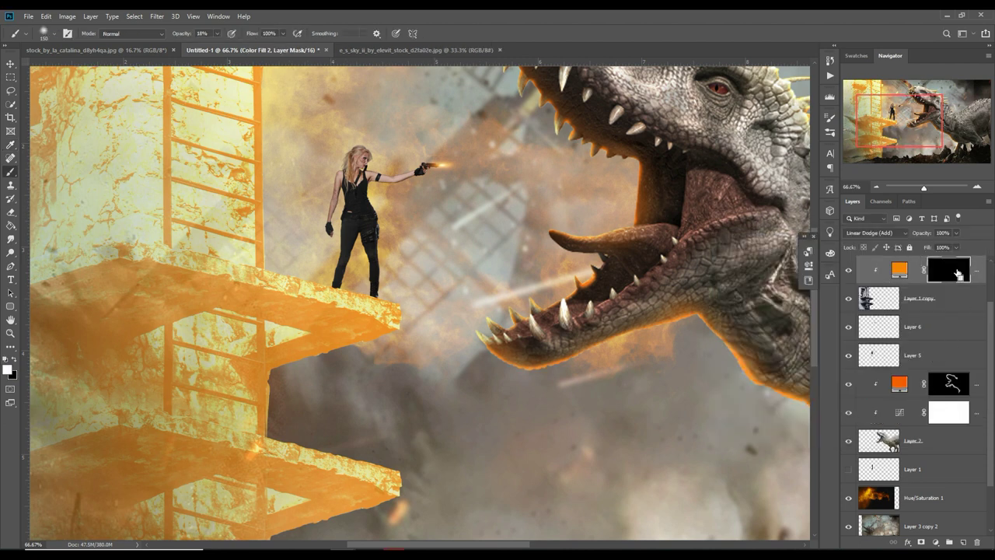
key("ctrl+i")
scroll(499, 296, "up", 5)
scroll(499, 296, "left", 2)
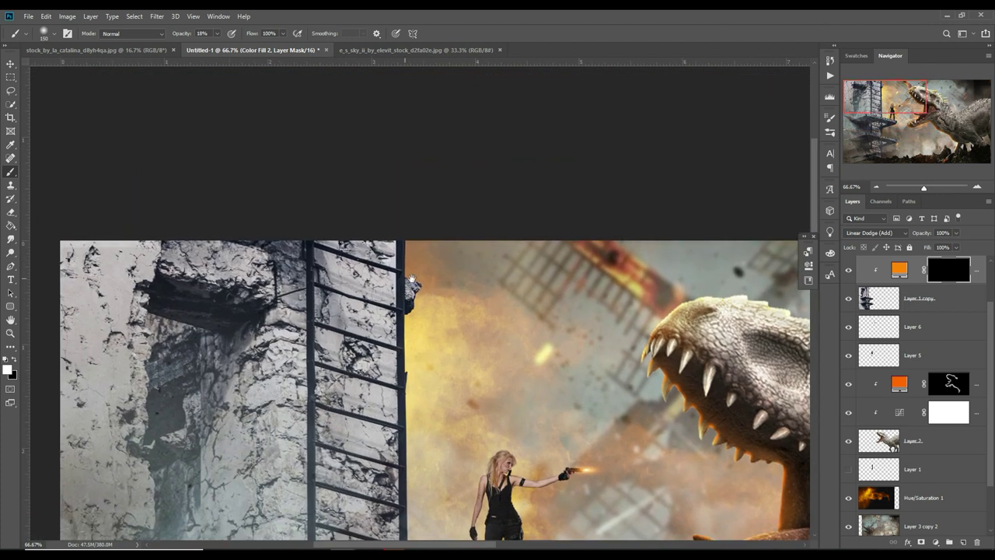
key("bracketleft")
key("bracketleft")
key("bracketleft")
key("bracketleft")
key("bracketleft")
left_click(216, 33)
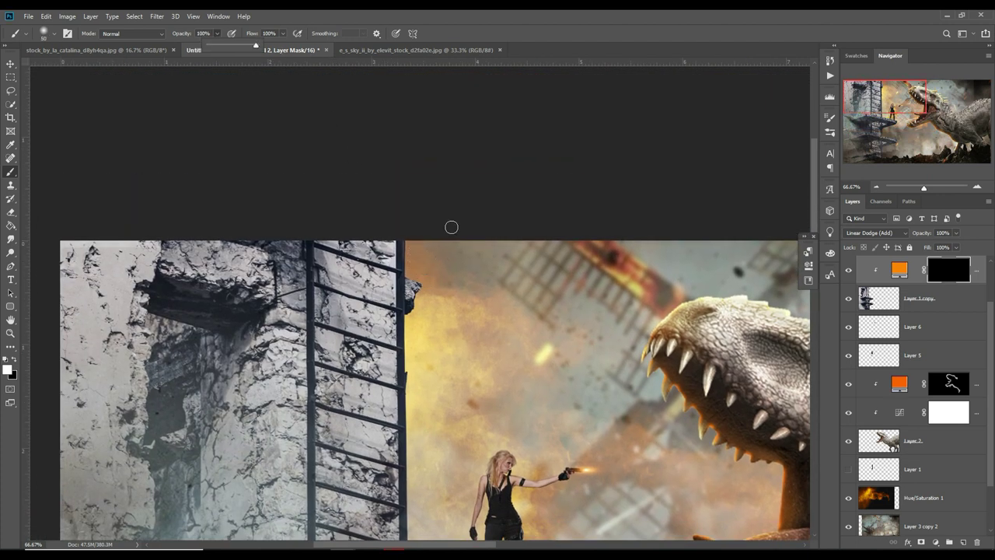
- Paint thin orange rim glow down the building's right wall edge and along the platform edges
mouse_move(414, 244)
left_mouse_down()
mouse_move(426, 304)
mouse_move(415, 326)
mouse_move(414, 397)
left_mouse_up()
left_click_drag(413, 322, 423, 513)
mouse_move(416, 457)
left_mouse_down()
mouse_move(414, 534)
mouse_move(419, 261)
mouse_move(418, 308)
mouse_move(519, 331)
left_mouse_up()
mouse_move(557, 369)
left_mouse_down()
mouse_move(466, 401)
mouse_move(425, 432)
mouse_move(420, 470)
left_mouse_up()
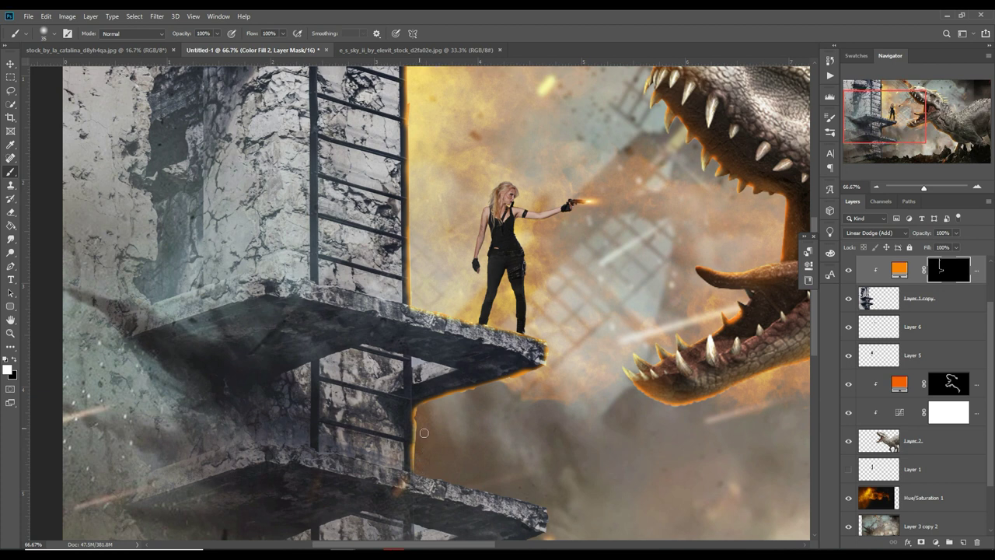
mouse_move(461, 487)
left_mouse_down()
mouse_move(545, 510)
mouse_move(557, 298)
mouse_move(551, 335)
mouse_move(588, 374)
mouse_move(587, 359)
left_mouse_up()
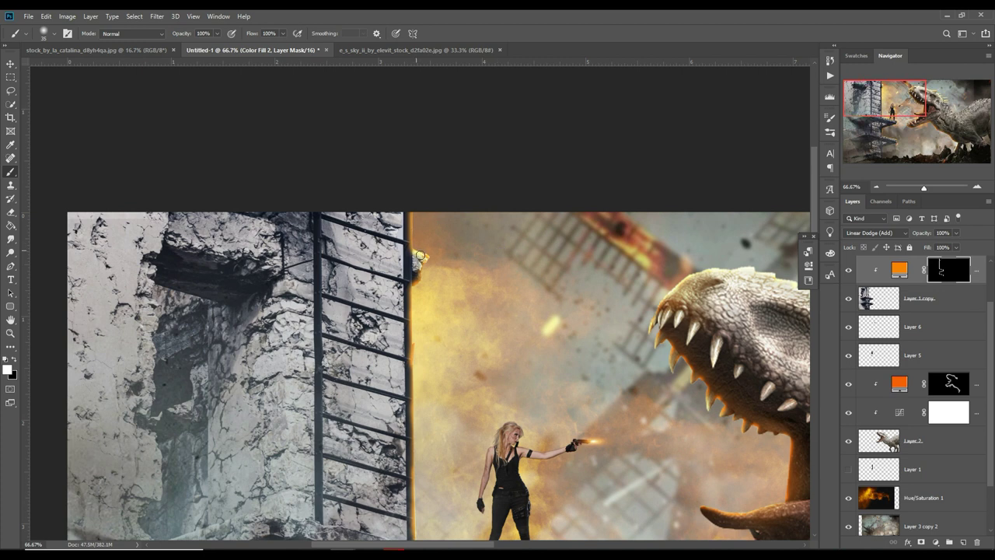
left_click_drag(418, 215, 420, 250)
left_click_drag(418, 298, 419, 328)
left_click_drag(420, 376, 423, 463)
mouse_move(420, 427)
left_mouse_down()
mouse_move(422, 483)
mouse_move(467, 340)
mouse_move(423, 389)
mouse_move(476, 420)
mouse_move(565, 441)
left_mouse_up()
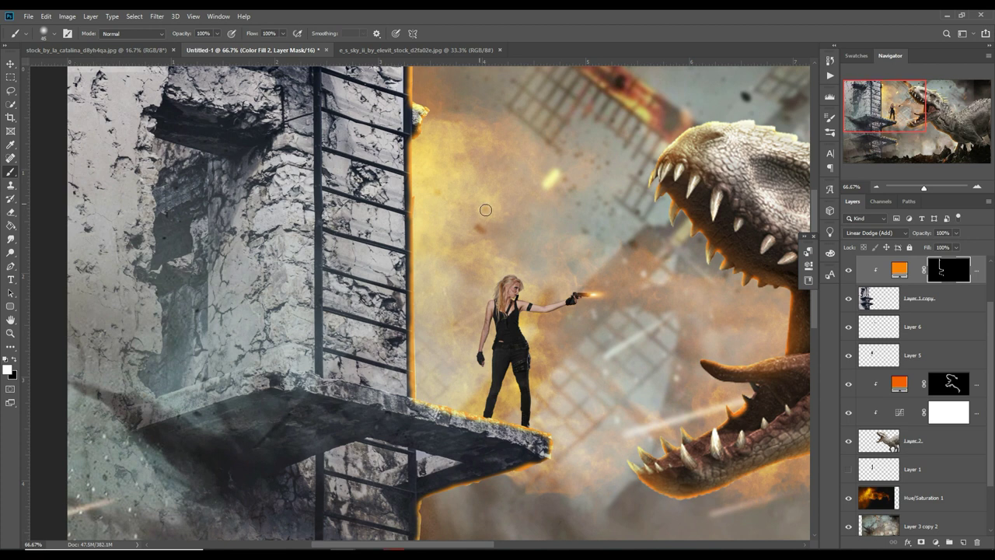
- Enlarge the brush, lower opacity to 23% and softly brighten the wall-edge glow
key("bracketright")
key("bracketright")
key("bracketright")
left_click(218, 35)
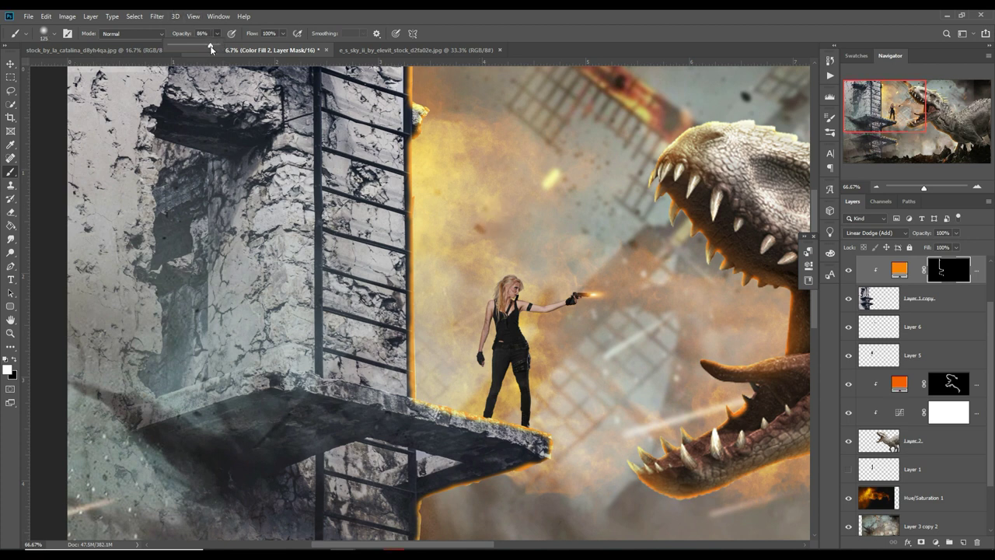
scroll(440, 251, "up", 3)
scroll(434, 235, "up", 2)
key("bracketright")
key("bracketright")
key("bracketright")
key("bracketright")
mouse_move(433, 235)
left_mouse_down()
mouse_move(455, 411)
mouse_move(455, 509)
left_mouse_up()
- Paint soft glow along the balcony edges, toning it down under the upper balcony
scroll(455, 517, "down", 5)
mouse_move(456, 423)
left_mouse_down()
mouse_move(567, 444)
mouse_move(606, 429)
mouse_move(596, 444)
mouse_move(526, 428)
left_mouse_up()
scroll(621, 424, "down", 3)
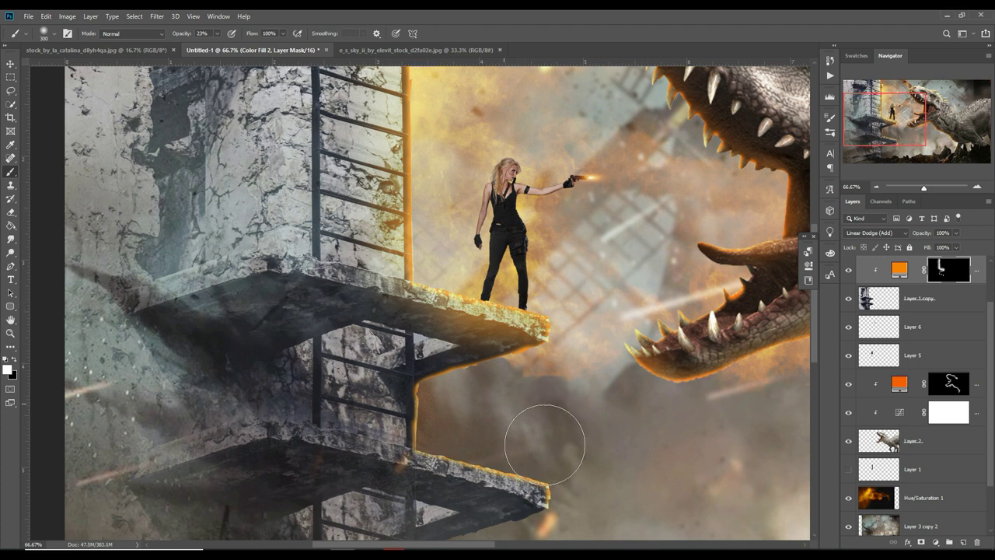
left_click_drag(545, 328, 426, 326)
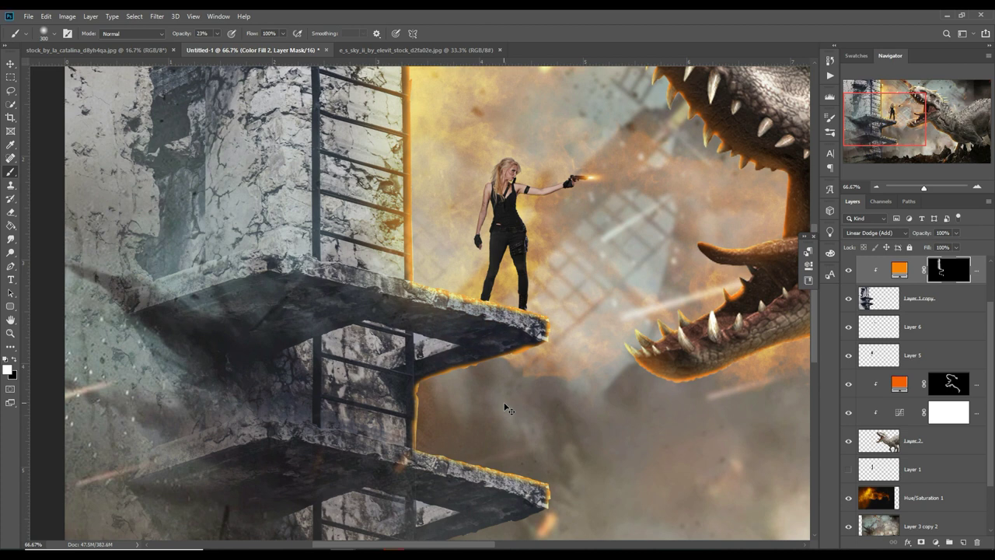
left_click_drag(444, 459, 469, 464)
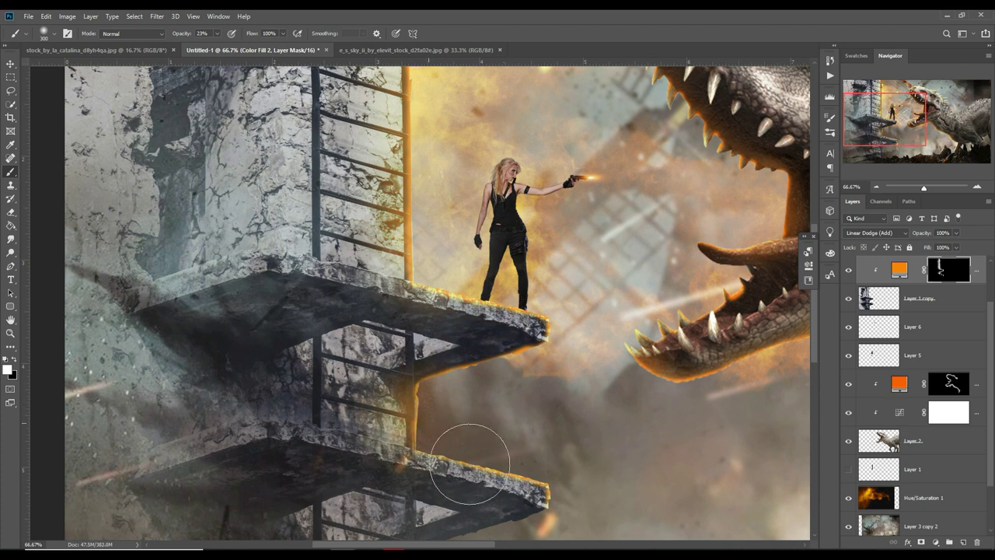
- Zoom to 100% and frame the woman and the dinosaur's jaw
mouse_move(511, 438)
left_mouse_down()
mouse_move(503, 342)
mouse_move(506, 415)
left_mouse_up()
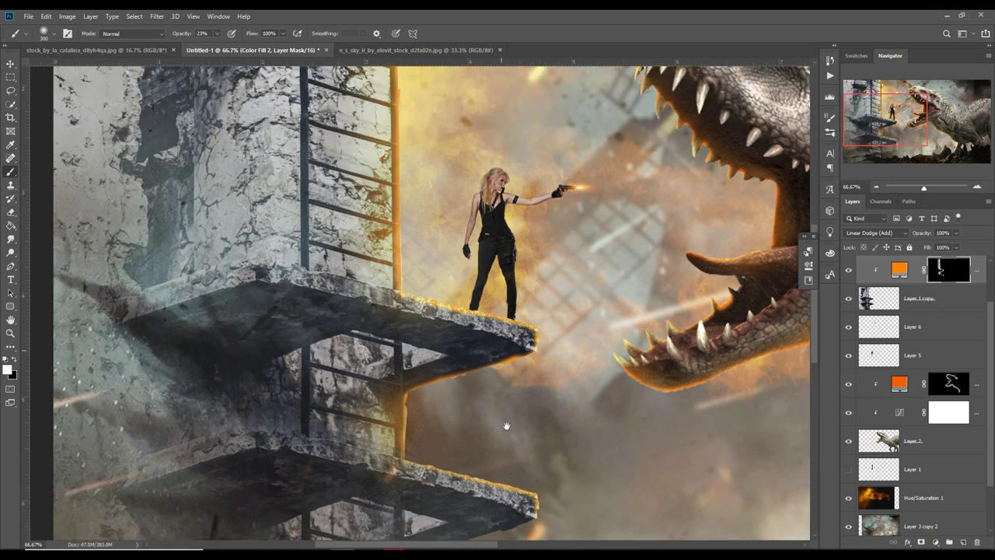
left_click_drag(505, 264, 509, 411)
left_click_drag(529, 376, 518, 403)
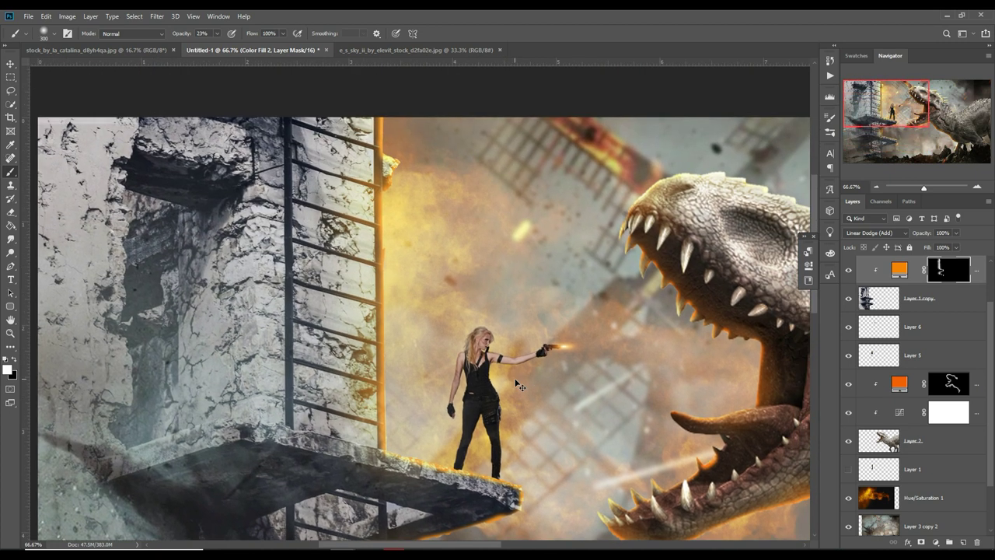
key("ctrl+minus")
key("ctrl+minus")
key("ctrl+plus")
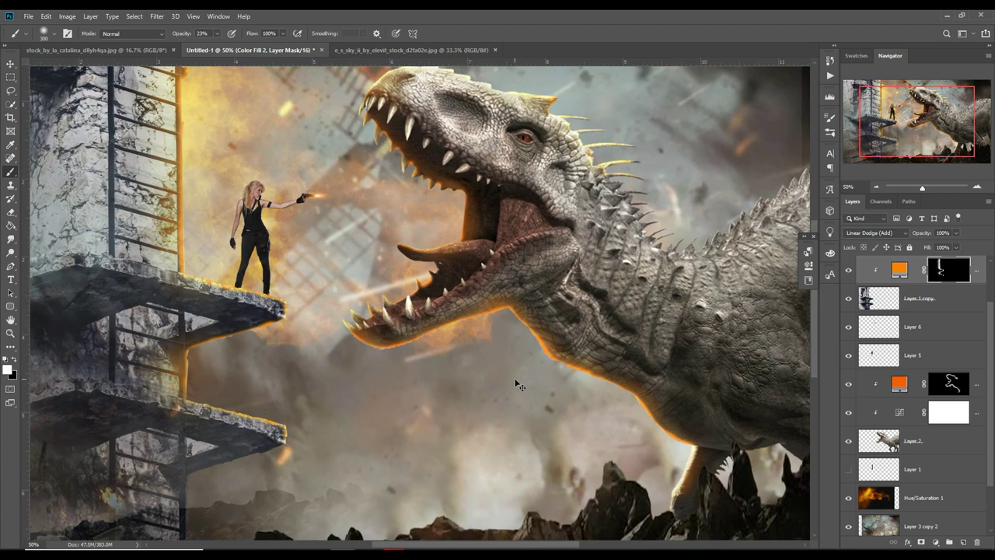
key("ctrl+plus")
key("ctrl+plus")
left_click_drag(395, 330, 546, 413)
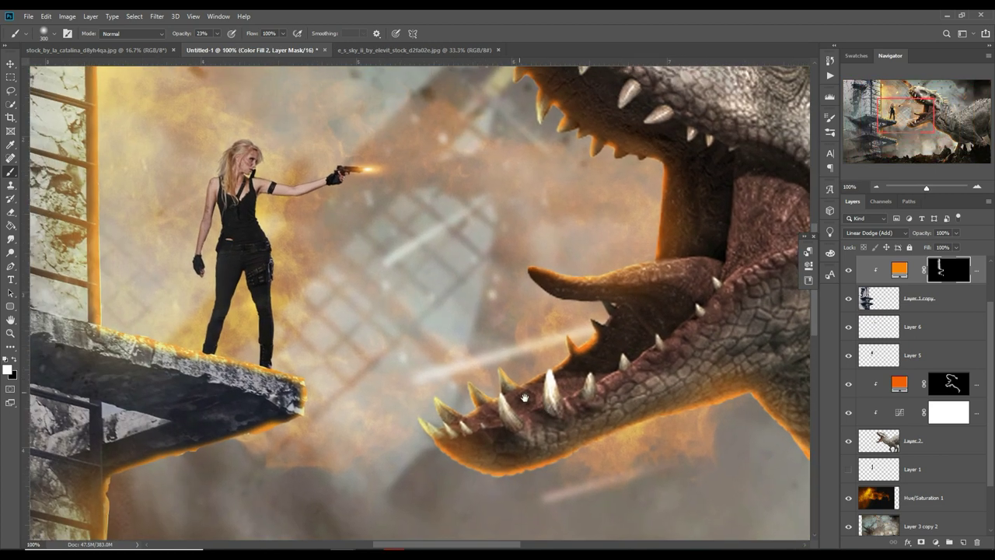
- Add Layer 7 above Layer 5, clipped to it, in Linear Dodge (Add) blend mode
left_click(871, 356)
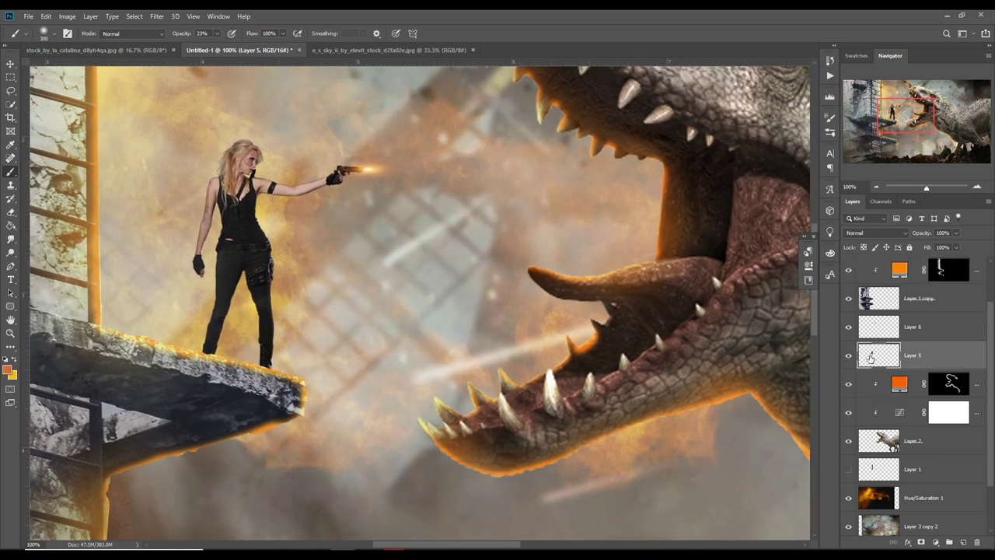
left_click(964, 542)
right_click(937, 357)
left_click(833, 418)
right_click(929, 357)
key("Escape")
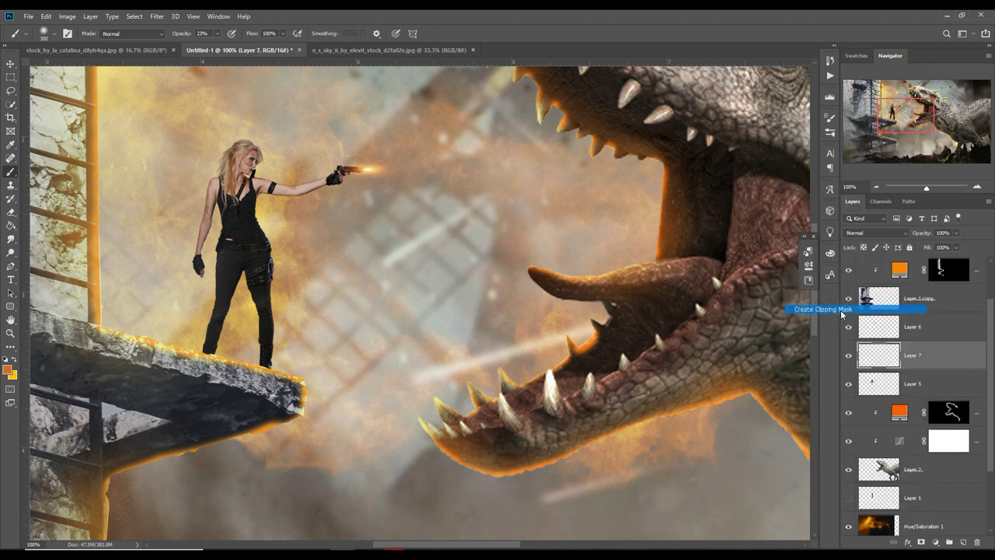
left_click(876, 233)
left_click(866, 334)
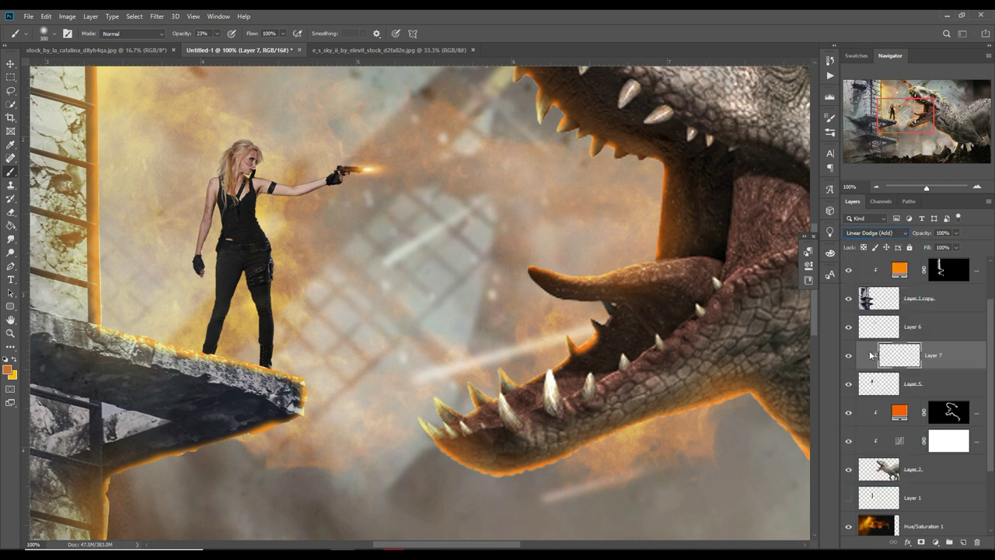
- Add a Solid Color fill layer in yellow-orange #fc9b01
left_click(947, 542)
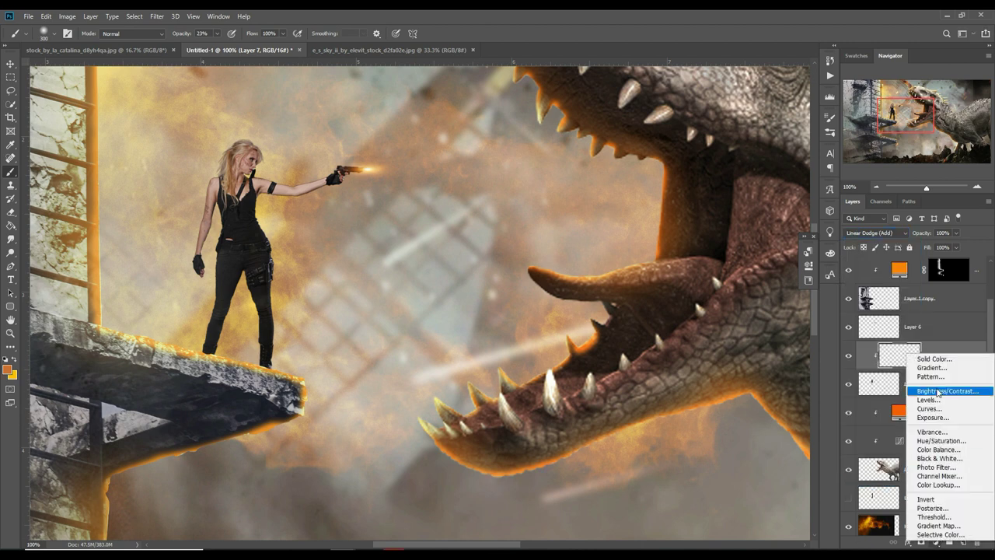
left_click(929, 357)
left_click_drag(750, 316, 848, 265)
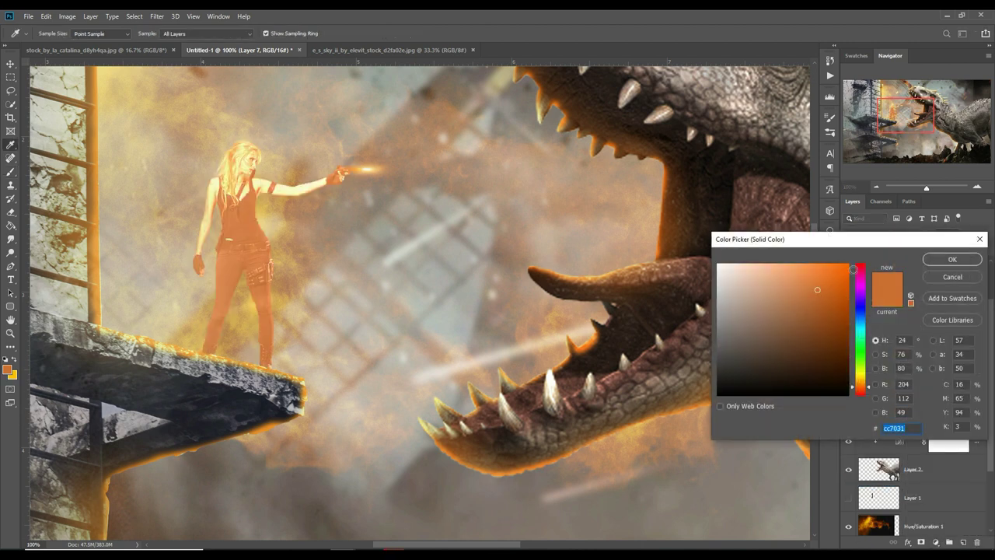
left_click_drag(864, 386, 870, 386)
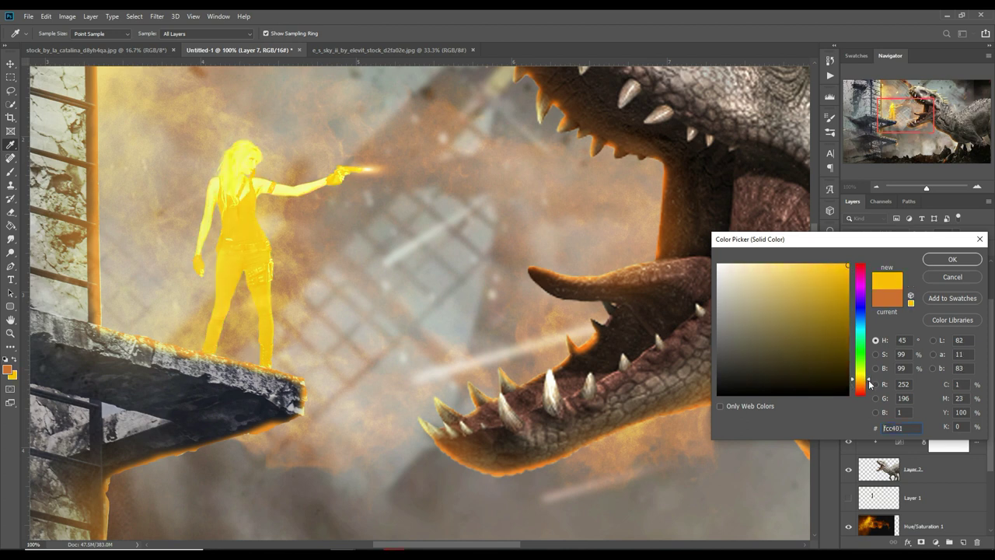
left_click(942, 260)
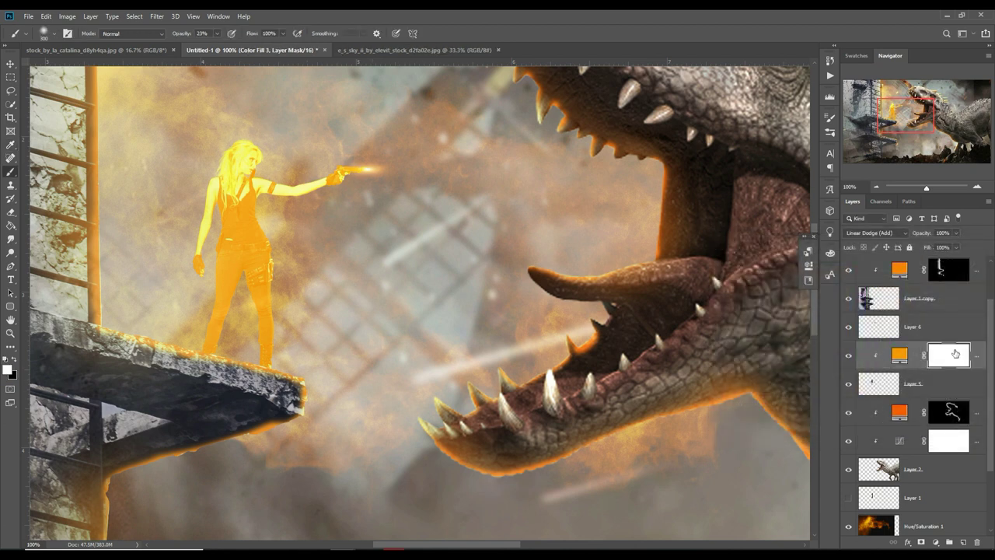
- Invert the Color Fill 3 mask, set a size-40 brush at 100% opacity, and zoom onto the woman
key("ctrl+i")
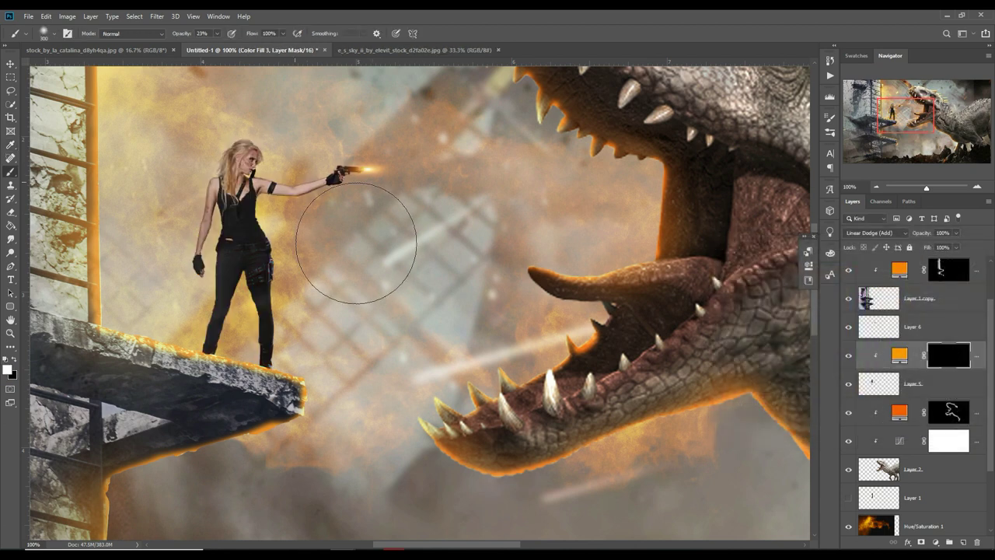
key("bracketleft")
key("bracketleft")
key("bracketleft")
left_click_drag(216, 34, 272, 57)
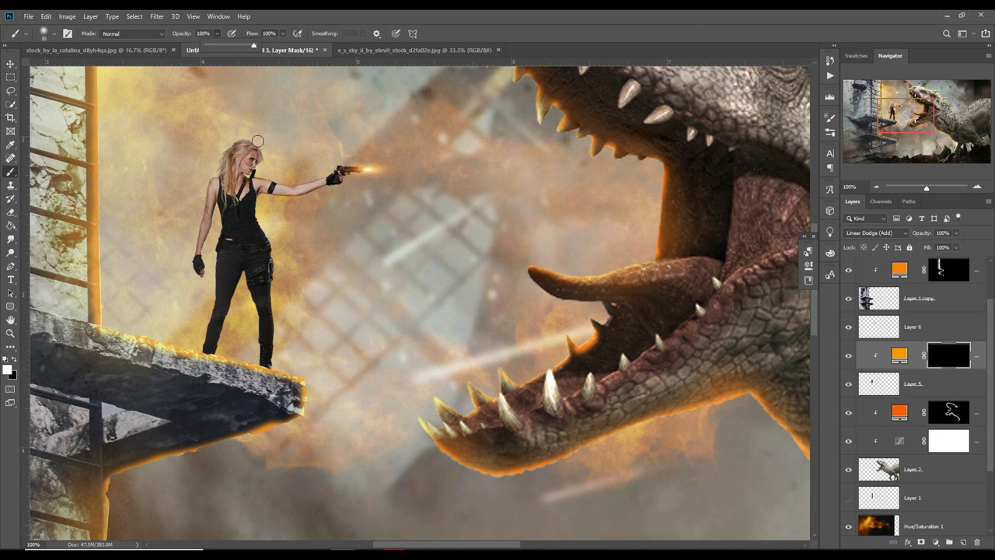
key("bracketright")
key("ctrl+plus")
left_click_drag(223, 225, 431, 311)
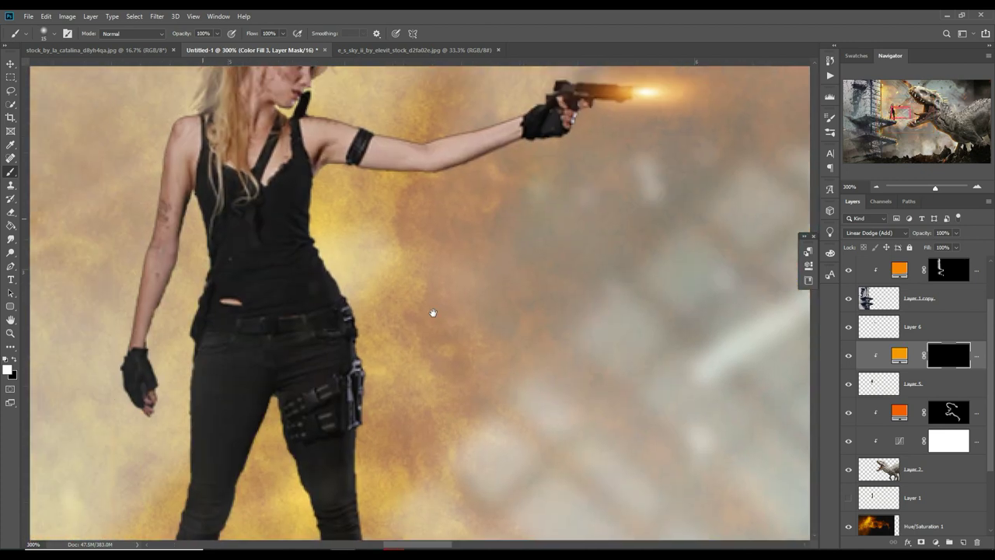
- Paint white rim glow along her hair, shoulder, arm, armpit, forearm and leg edges
mouse_move(465, 190)
left_mouse_down()
mouse_move(418, 210)
mouse_move(379, 260)
left_mouse_up()
left_click_drag(364, 299, 338, 372)
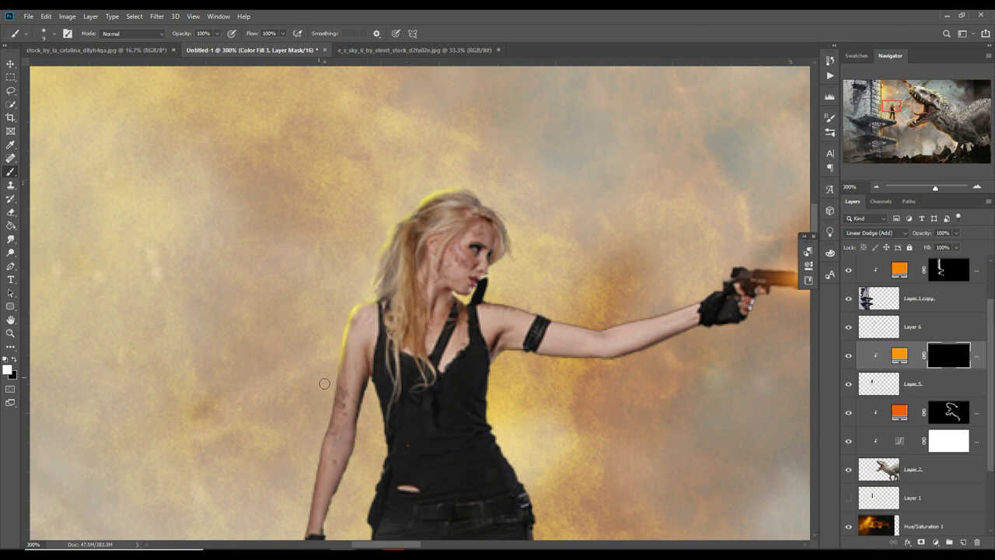
left_click_drag(339, 362, 312, 514)
scroll(311, 529, "down", 3)
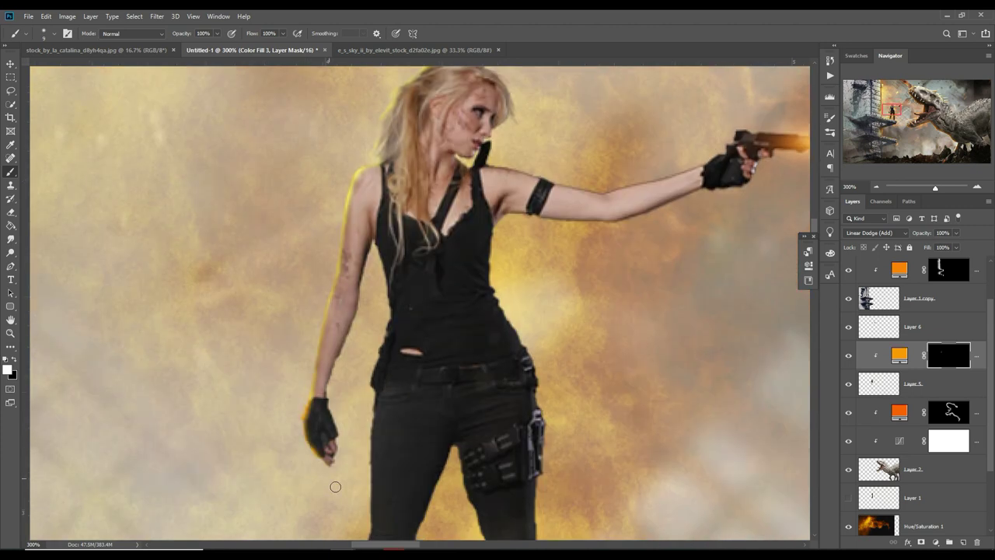
left_click_drag(380, 250, 366, 261)
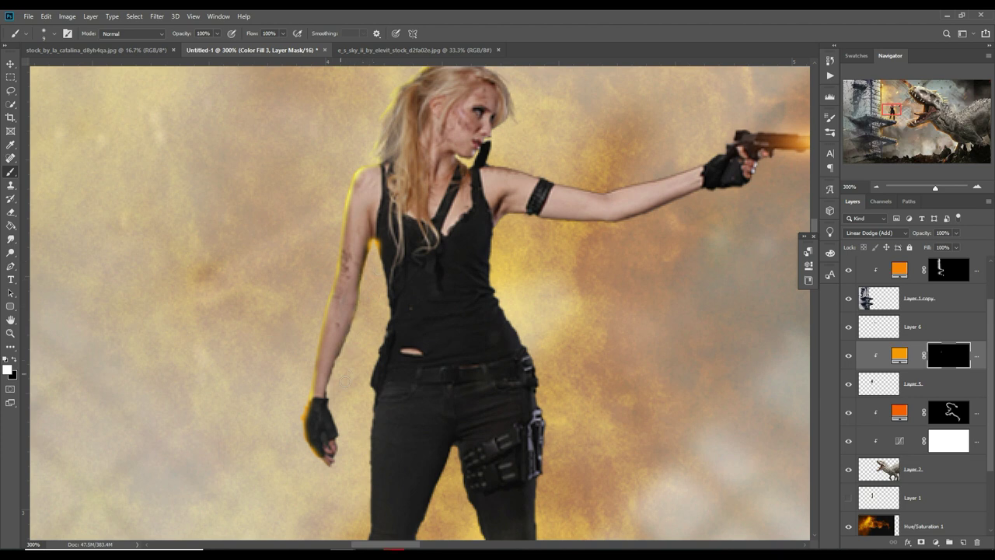
mouse_move(345, 374)
left_mouse_down()
mouse_move(375, 273)
mouse_move(366, 386)
mouse_move(376, 398)
mouse_move(383, 357)
left_mouse_up()
mouse_move(376, 420)
left_mouse_down()
mouse_move(371, 510)
mouse_move(386, 242)
mouse_move(376, 348)
left_mouse_up()
left_click_drag(369, 403, 339, 516)
left_click_drag(565, 136, 498, 358)
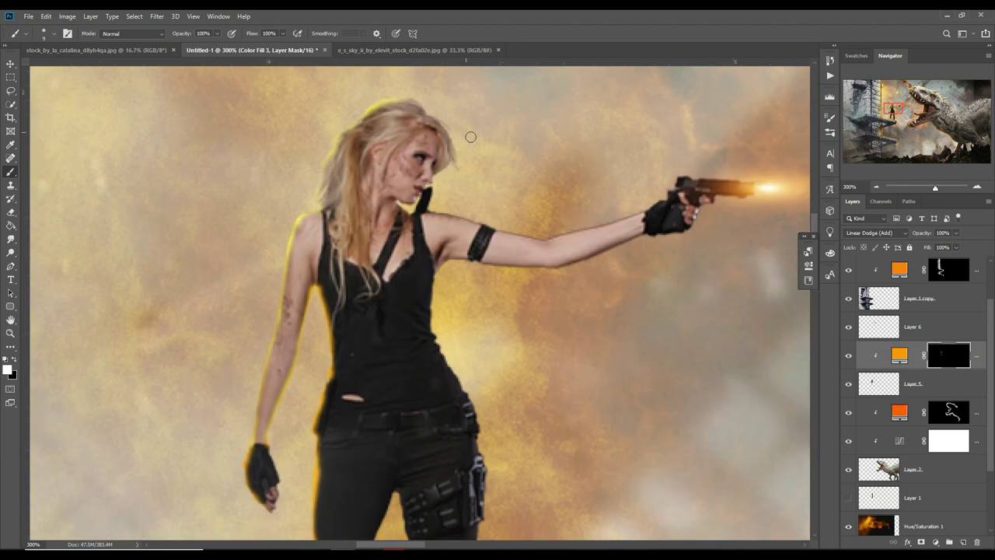
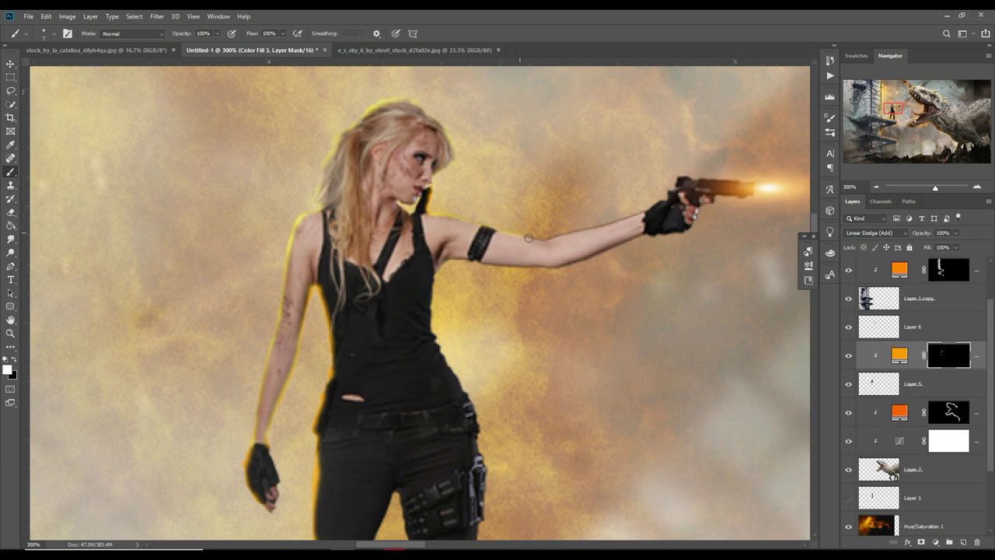
- Paint white on the Color Fill 3 mask along the forearm, torso edge and glove
mouse_move(552, 242)
left_mouse_down()
mouse_move(626, 224)
mouse_move(663, 202)
mouse_move(675, 179)
mouse_move(766, 179)
left_mouse_up()
mouse_move(453, 270)
left_mouse_down()
mouse_move(444, 345)
mouse_move(484, 420)
mouse_move(497, 481)
left_mouse_up()
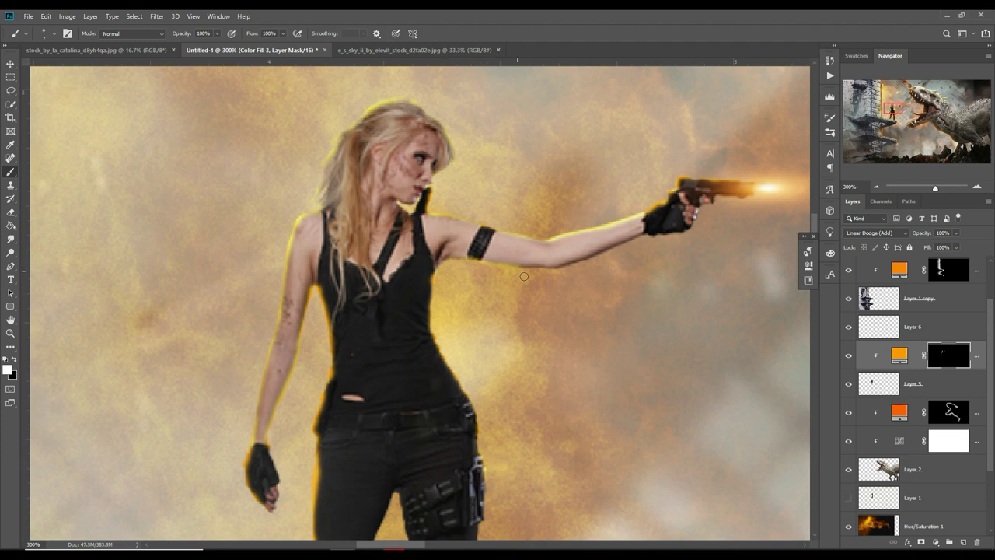
left_click_drag(572, 275, 591, 266)
mouse_move(653, 242)
left_mouse_down()
mouse_move(702, 225)
mouse_move(708, 201)
left_mouse_up()
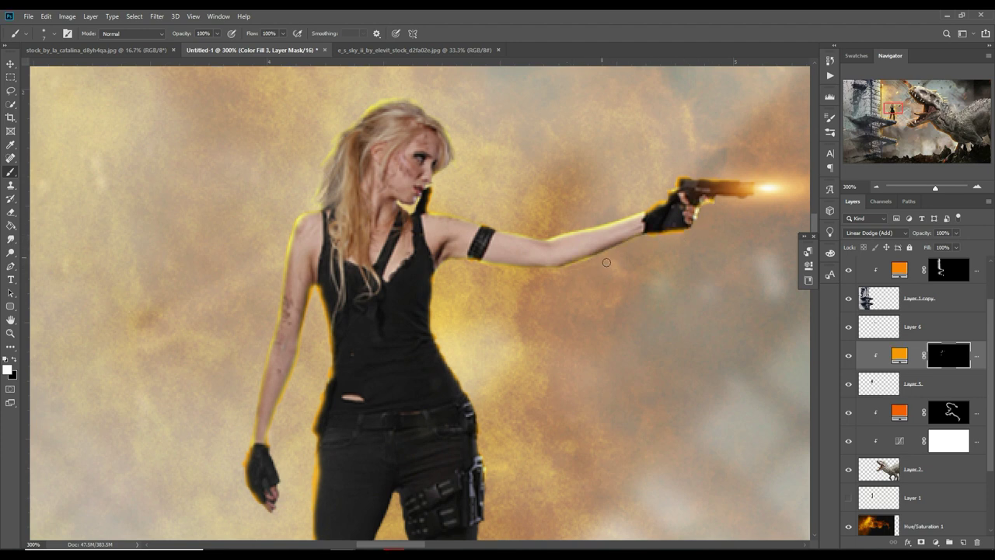
- Extend the rim glow along the holster, right leg and inner leg edges, then fit to screen
left_click_drag(557, 378, 534, 282)
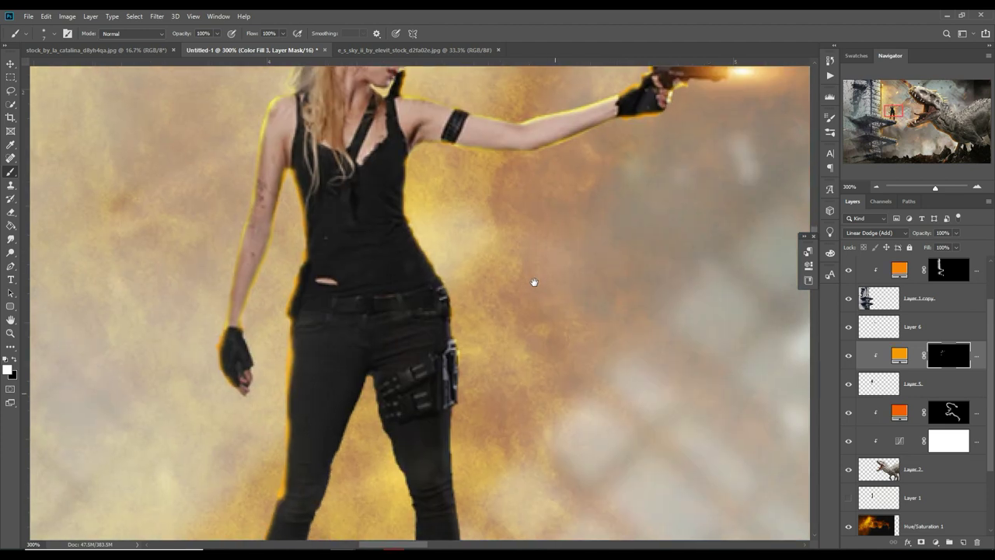
mouse_move(462, 351)
left_mouse_down()
mouse_move(464, 515)
mouse_move(438, 309)
mouse_move(433, 470)
left_mouse_up()
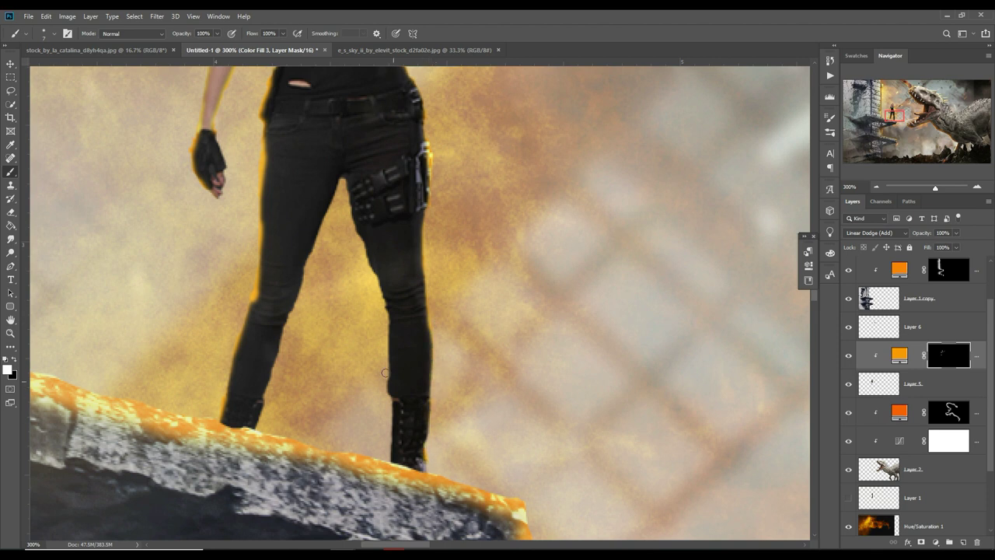
left_click_drag(347, 184, 341, 201)
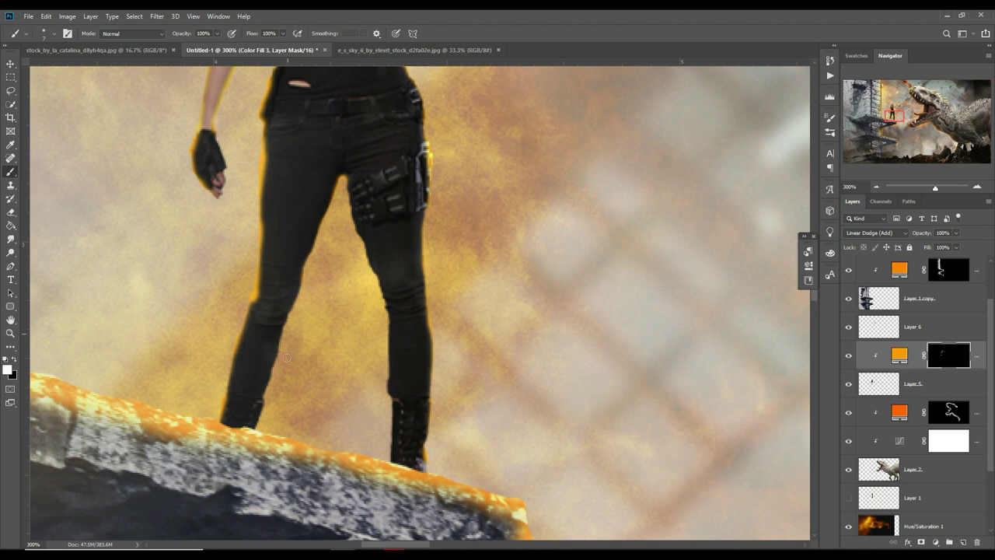
left_click_drag(354, 188, 388, 403)
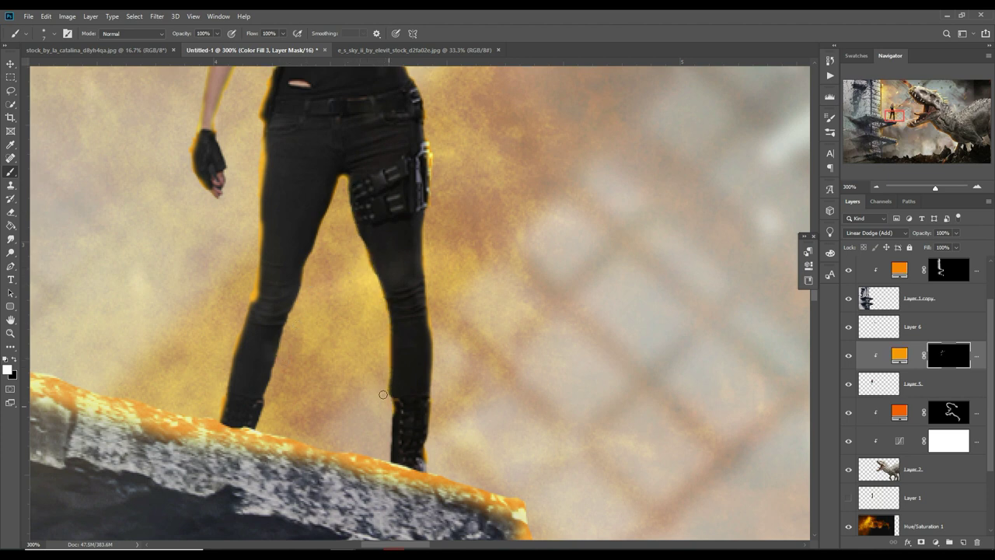
key("ctrl+0")
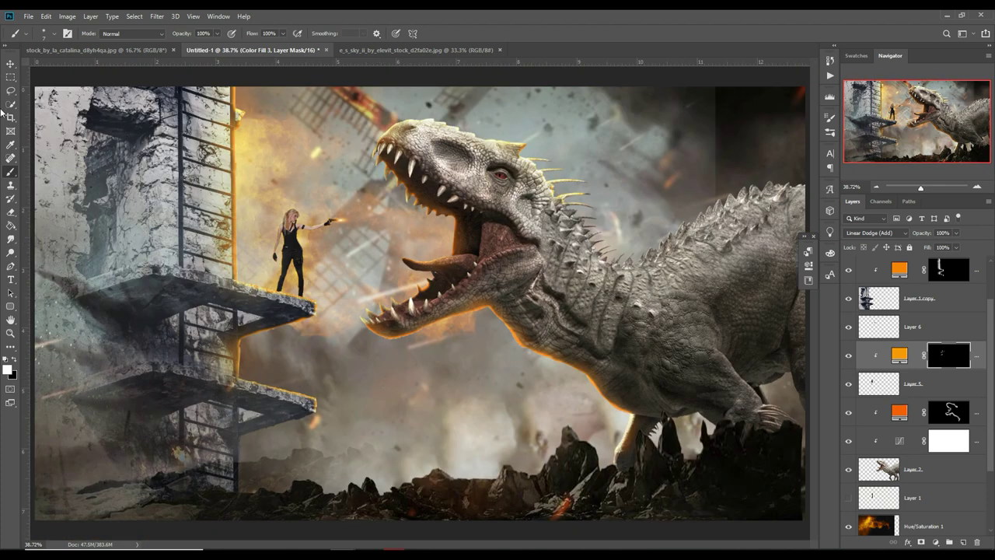
- At 17% opacity with a larger brush, paint soft glow on the arm, hair, shoulder and armpit edges
scroll(436, 248, "up", 5)
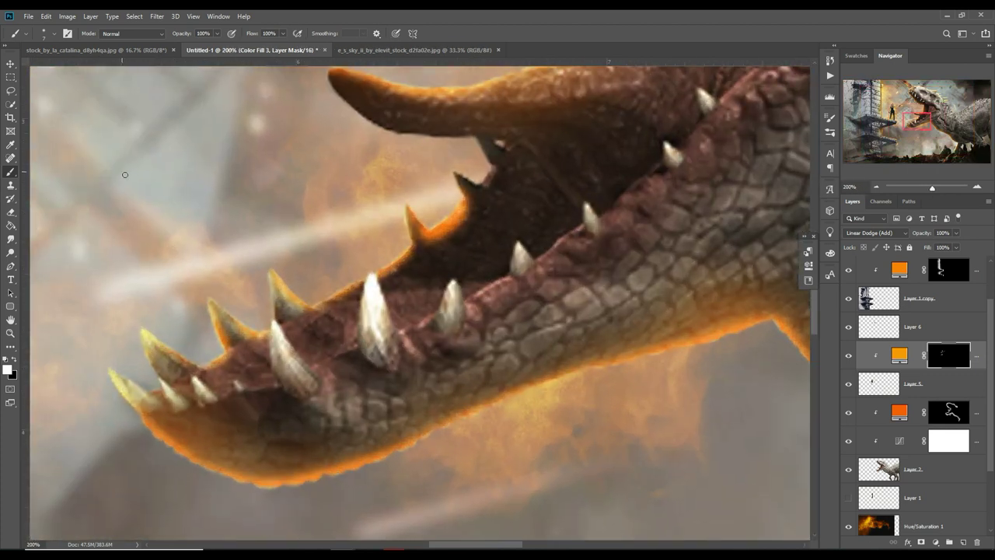
left_click_drag(327, 280, 536, 382)
left_click_drag(217, 33, 217, 48)
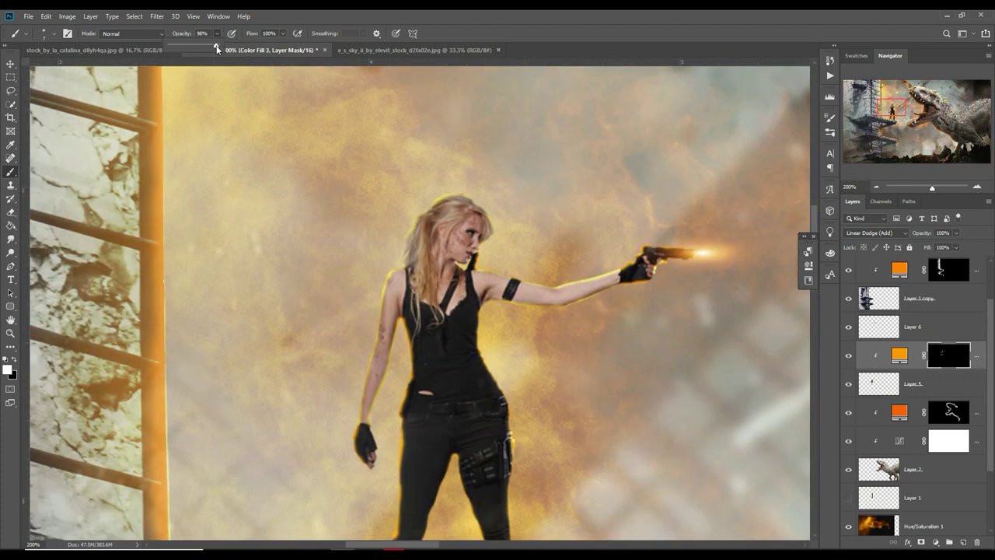
key("bracketright")
key("bracketright")
key("bracketright")
left_click_drag(397, 300, 371, 418)
mouse_move(420, 233)
left_mouse_down()
mouse_move(408, 264)
mouse_move(449, 213)
left_mouse_up()
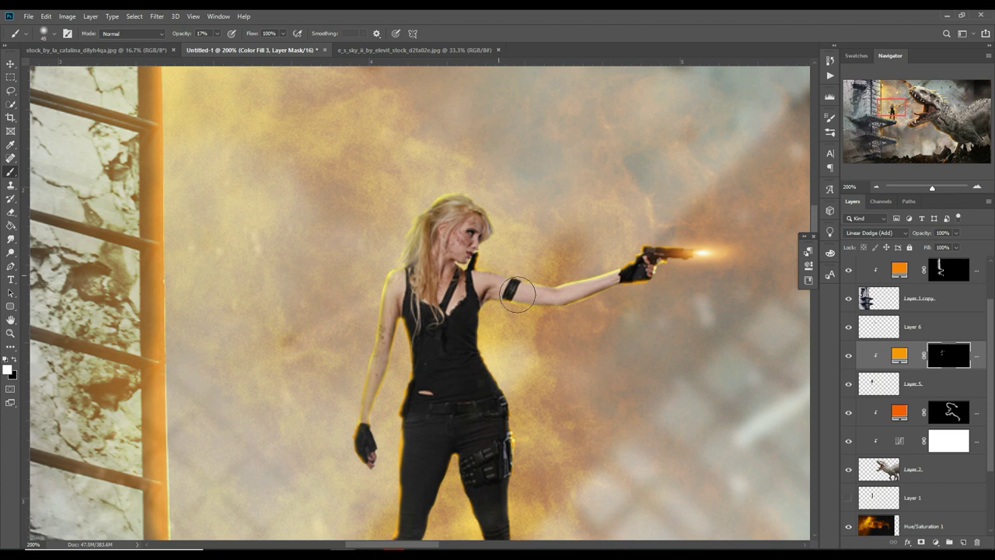
mouse_move(486, 272)
left_mouse_down()
mouse_move(555, 298)
mouse_move(626, 279)
left_mouse_up()
left_click_drag(497, 337, 506, 345)
- Add soft glow along both waist sides, hip, thigh and lower leg edges
left_click_drag(432, 354, 422, 441)
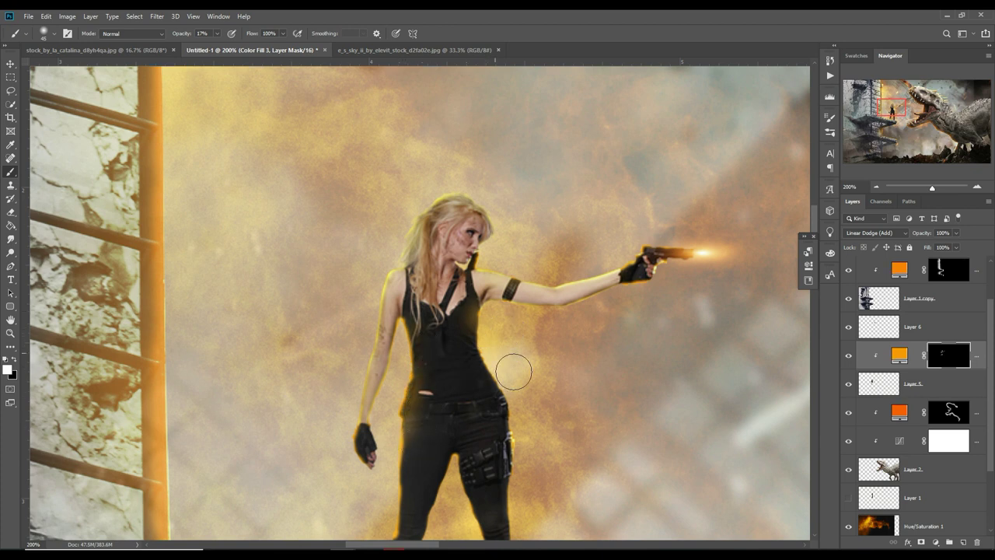
left_click_drag(519, 393, 551, 451)
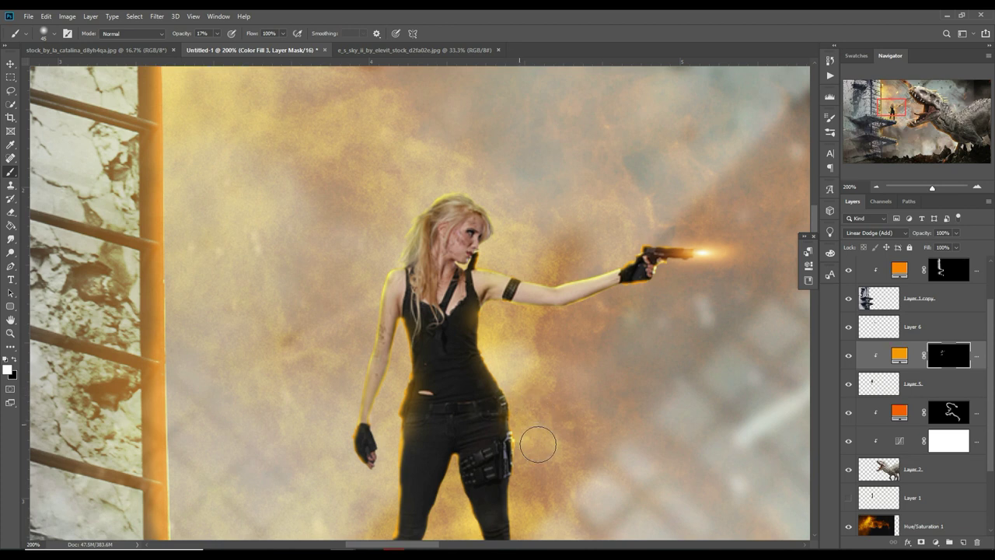
mouse_move(551, 452)
left_mouse_down()
mouse_move(535, 517)
mouse_move(526, 401)
mouse_move(530, 500)
mouse_move(520, 527)
left_mouse_up()
mouse_move(471, 420)
left_mouse_down()
mouse_move(458, 371)
mouse_move(426, 475)
mouse_move(469, 459)
mouse_move(476, 433)
mouse_move(475, 522)
left_mouse_up()
mouse_move(422, 501)
left_mouse_down()
mouse_move(385, 478)
mouse_move(388, 442)
mouse_move(374, 432)
mouse_move(378, 460)
mouse_move(357, 510)
mouse_move(404, 436)
left_mouse_up()
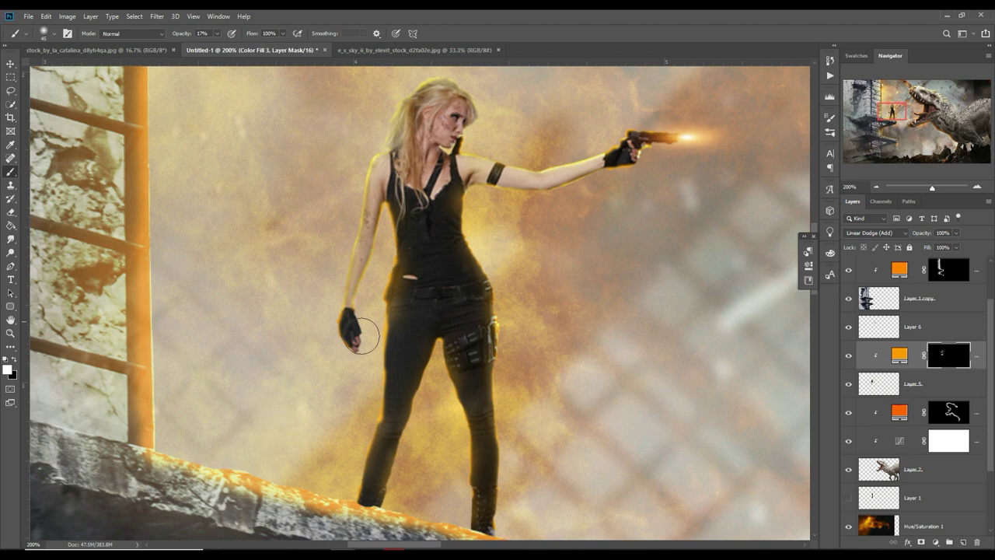
key("ctrl+minus")
key("ctrl+minus")
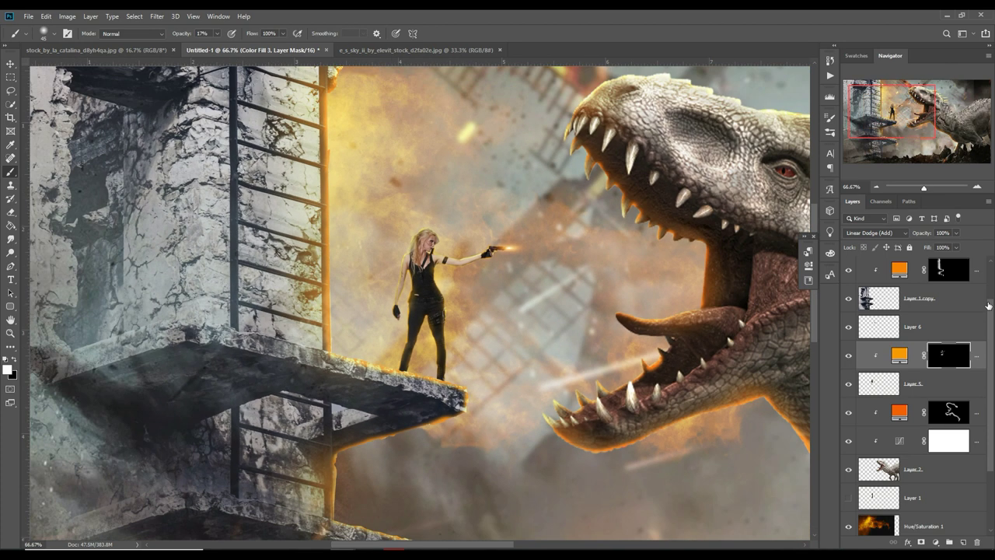
- Add a new layer above Layer 4 and set its blend mode to Linear Dodge (Add)
left_click(10, 65)
key("ctrl+minus")
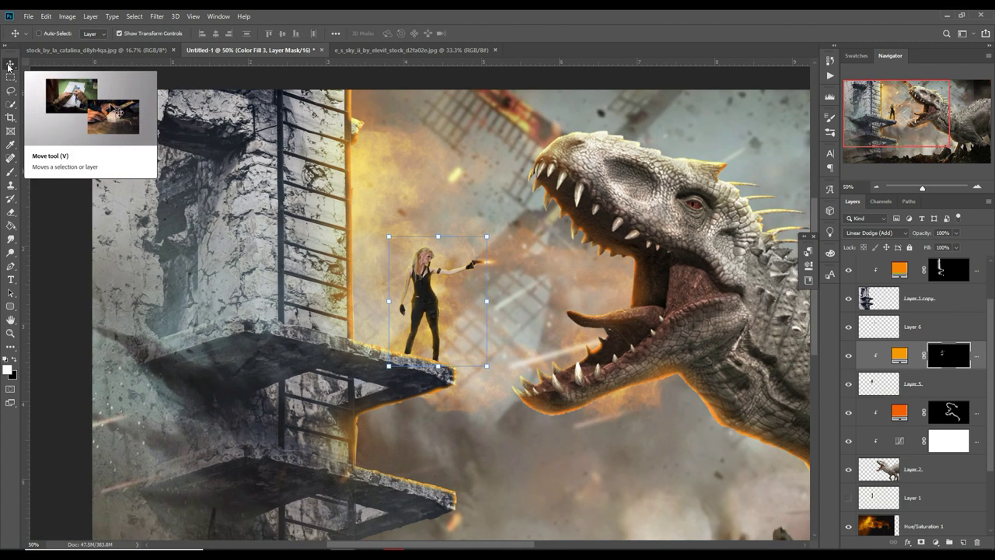
key("ctrl+minus")
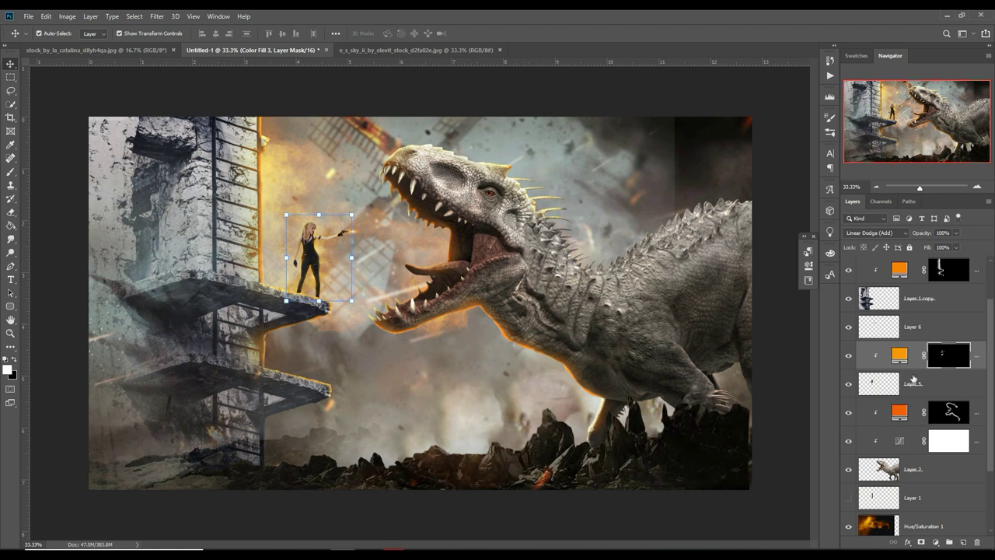
scroll(913, 379, "up", 2)
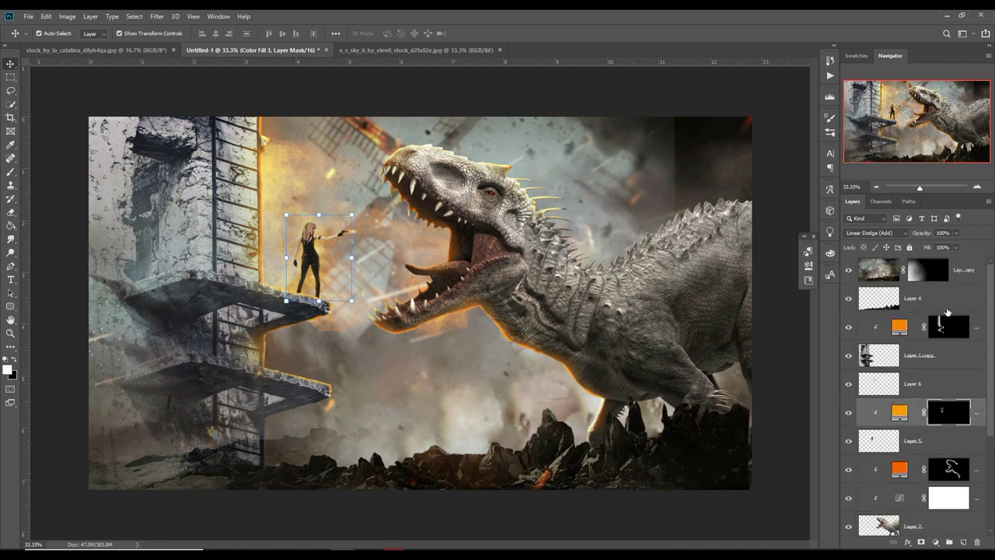
left_click(946, 304)
left_click(964, 542)
right_click(935, 299)
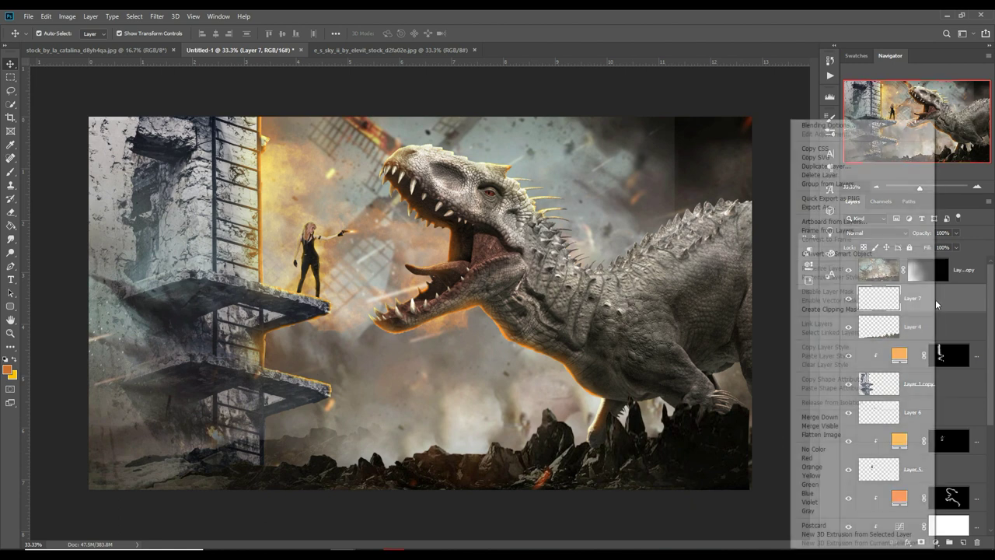
key("Escape")
left_click(877, 232)
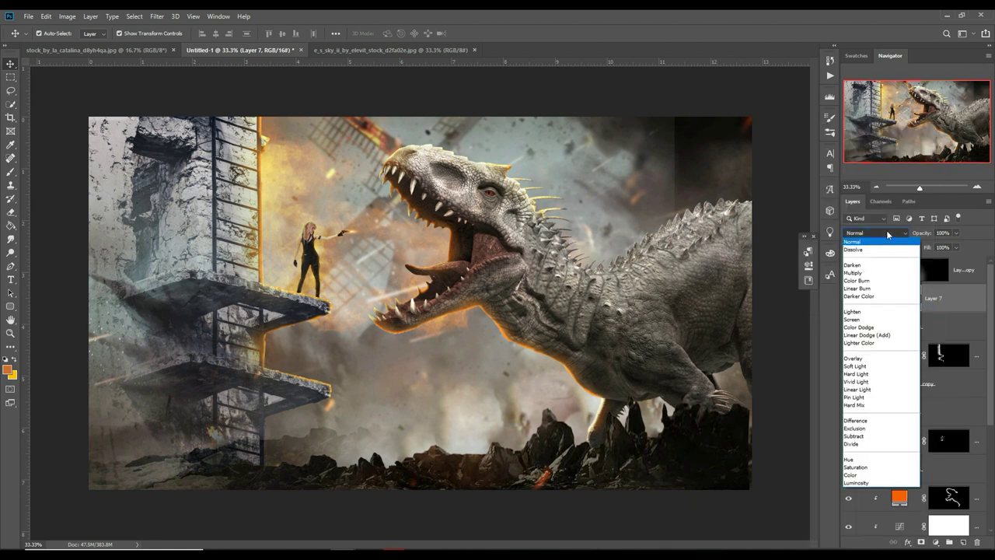
left_click(882, 335)
- Add a Solid Color fill layer in orange fd8f01
left_click(935, 542)
left_click(931, 359)
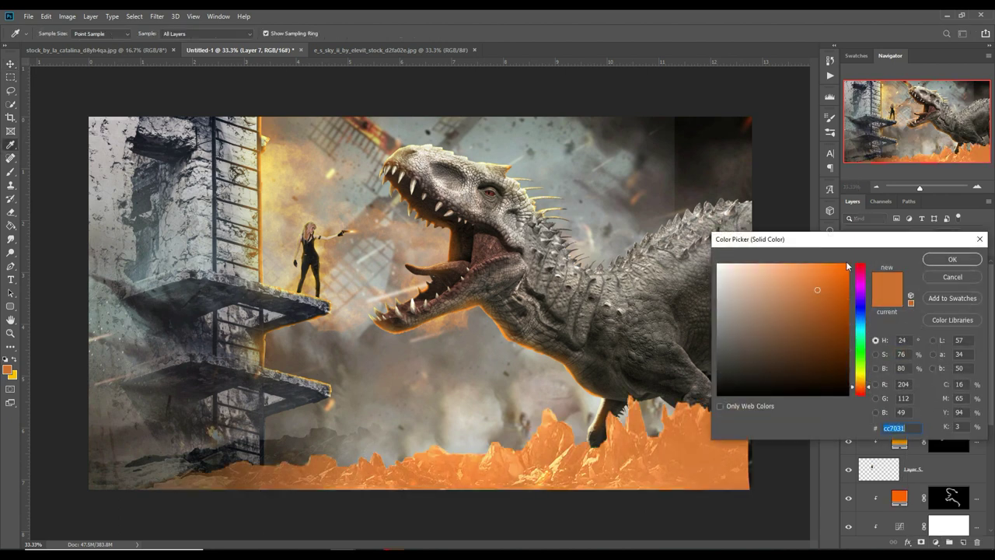
left_click_drag(866, 385, 872, 386)
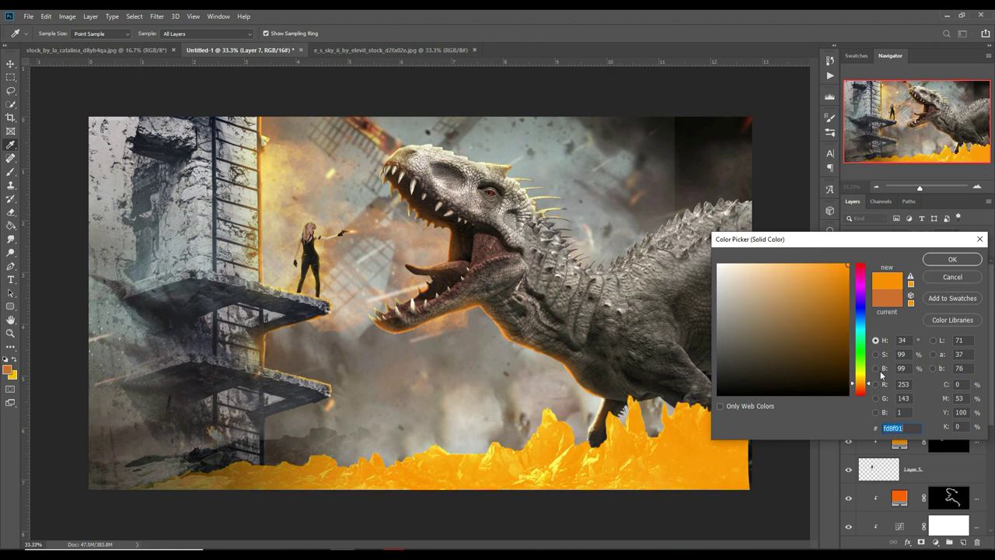
left_click(953, 259)
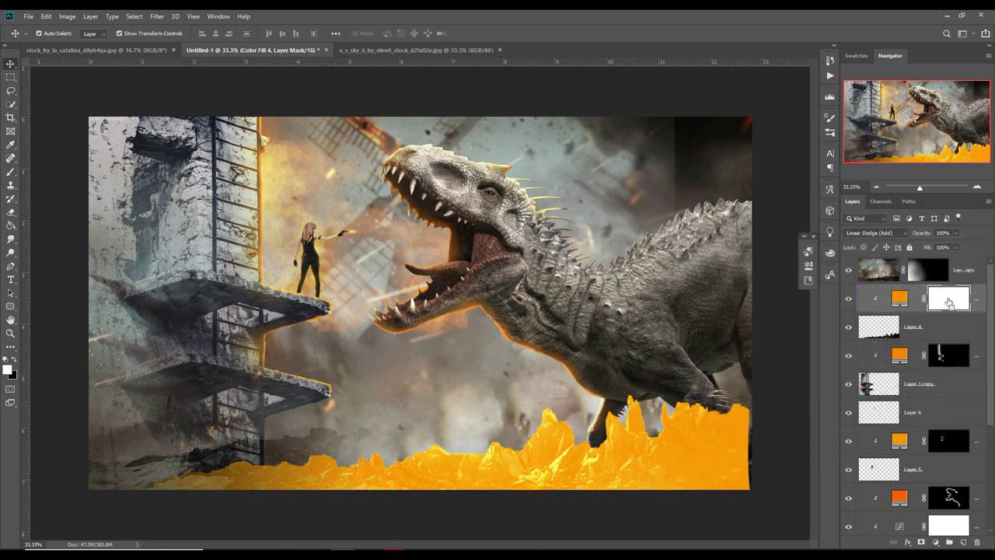
- Invert the Color Fill 4 mask and prepare a white brush zoomed on the lower balcony rocks
key("ctrl+i")
key("b")
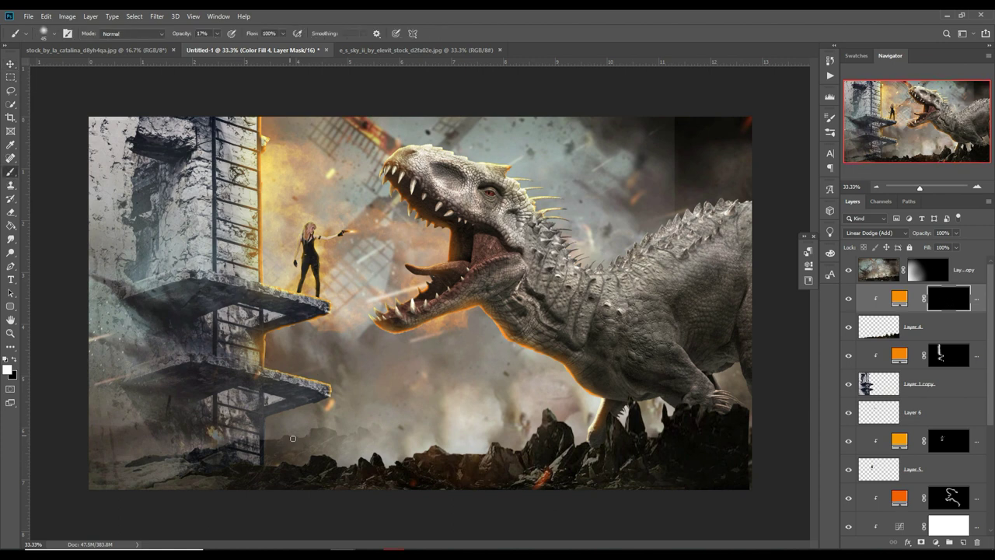
key("ctrl+plus")
key("ctrl+plus")
left_click_drag(294, 441, 400, 366)
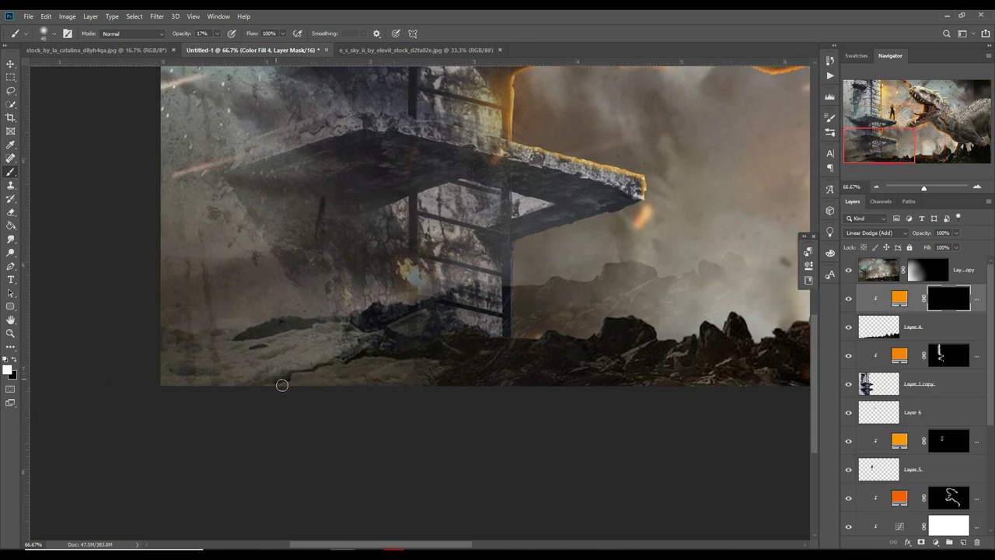
left_click(15, 360)
left_click(15, 361)
- Paint orange glow along the rock edge, the dinosaur's leg and the tall rock spike
mouse_move(485, 330)
left_mouse_down()
mouse_move(509, 341)
mouse_move(589, 338)
mouse_move(606, 318)
mouse_move(684, 341)
mouse_move(735, 316)
mouse_move(770, 341)
mouse_move(796, 325)
mouse_move(372, 328)
mouse_move(385, 319)
left_mouse_up()
mouse_move(399, 314)
left_mouse_down()
mouse_move(584, 311)
mouse_move(623, 279)
mouse_move(639, 234)
mouse_move(658, 231)
mouse_move(693, 261)
mouse_move(711, 306)
mouse_move(737, 296)
mouse_move(535, 353)
left_mouse_up()
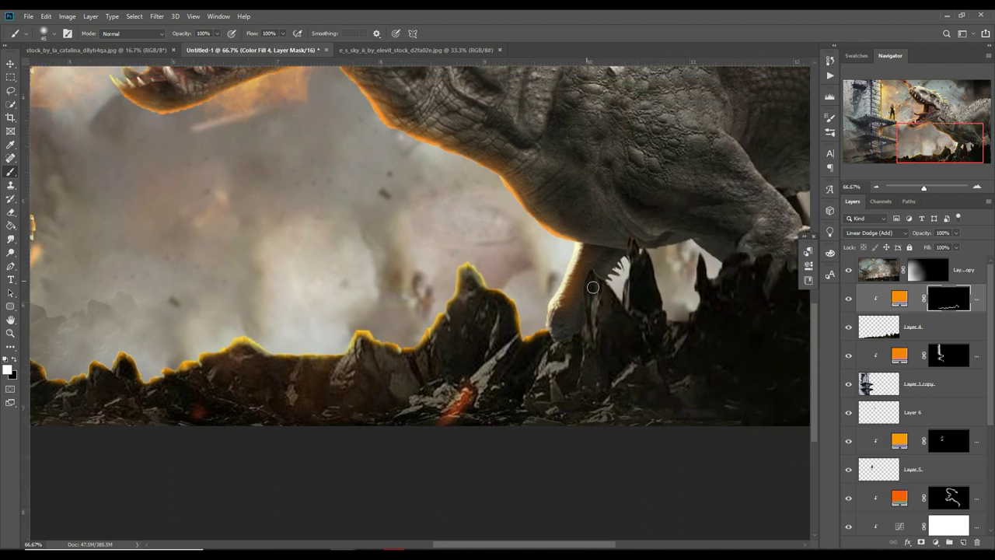
mouse_move(590, 273)
left_mouse_down()
mouse_move(587, 320)
mouse_move(565, 346)
mouse_move(552, 341)
left_mouse_up()
mouse_move(622, 289)
left_mouse_down()
mouse_move(634, 241)
mouse_move(657, 260)
mouse_move(678, 325)
mouse_move(692, 320)
mouse_move(709, 259)
left_mouse_up()
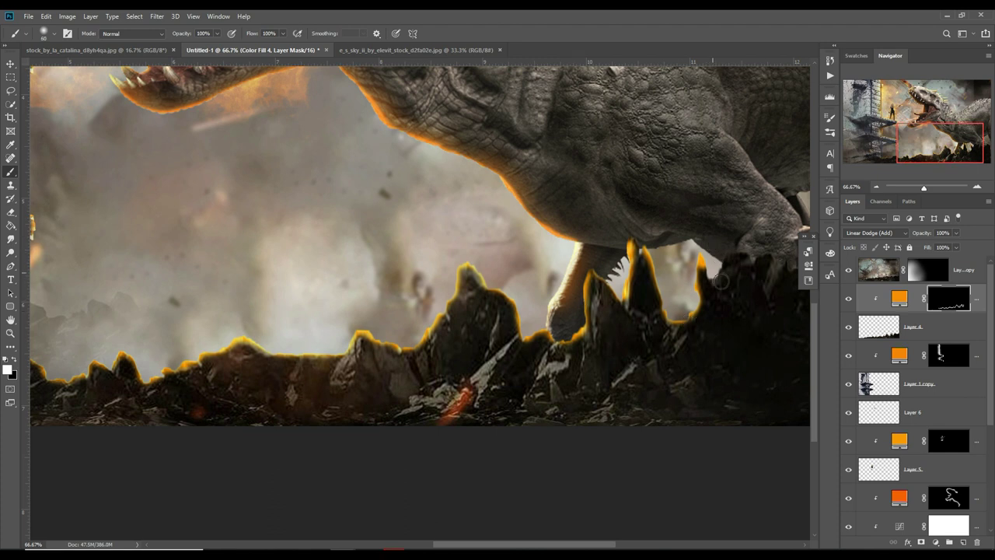
- With a larger brush at 29% opacity, paint glow on the left and right foreground rocks
left_click_drag(500, 369, 824, 355)
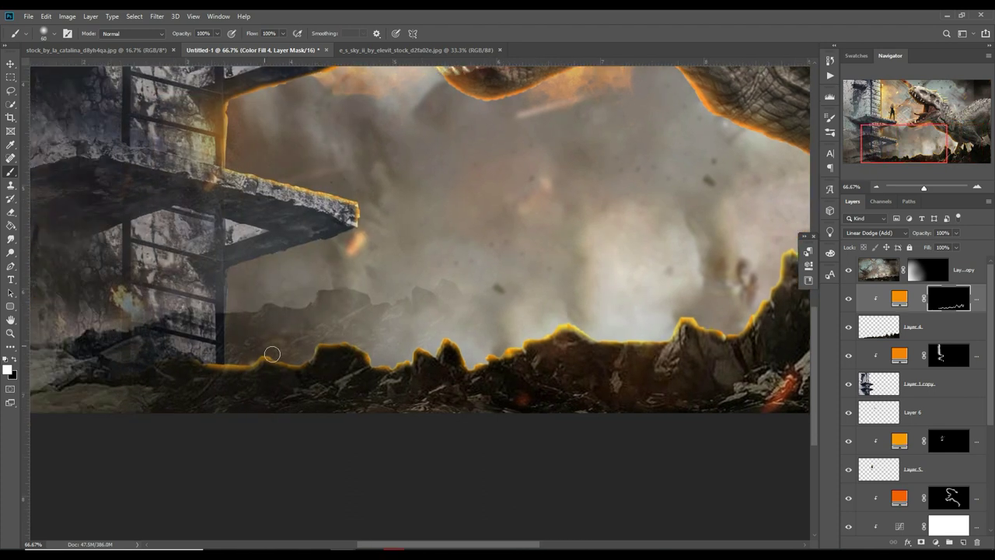
key("bracketright")
key("bracketright")
key("bracketright")
left_click(217, 33)
left_click_drag(210, 52, 186, 52)
key("bracketright")
mouse_move(240, 389)
left_mouse_down()
mouse_move(645, 365)
mouse_move(692, 357)
mouse_move(785, 311)
mouse_move(535, 329)
left_mouse_up()
mouse_move(590, 342)
left_mouse_down()
mouse_move(666, 366)
mouse_move(733, 344)
mouse_move(777, 366)
mouse_move(800, 351)
mouse_move(797, 407)
mouse_move(560, 428)
left_mouse_up()
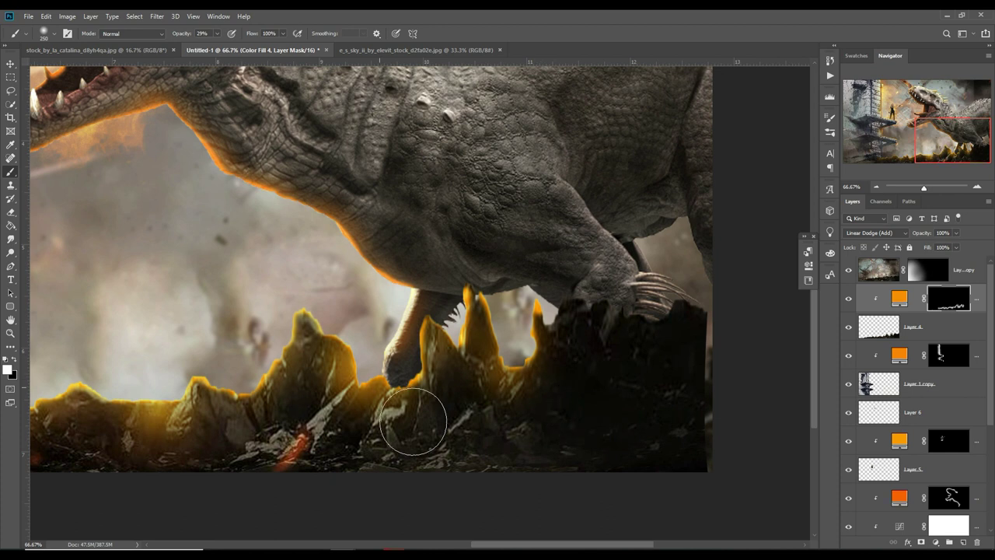
scroll(404, 412, "down", 2)
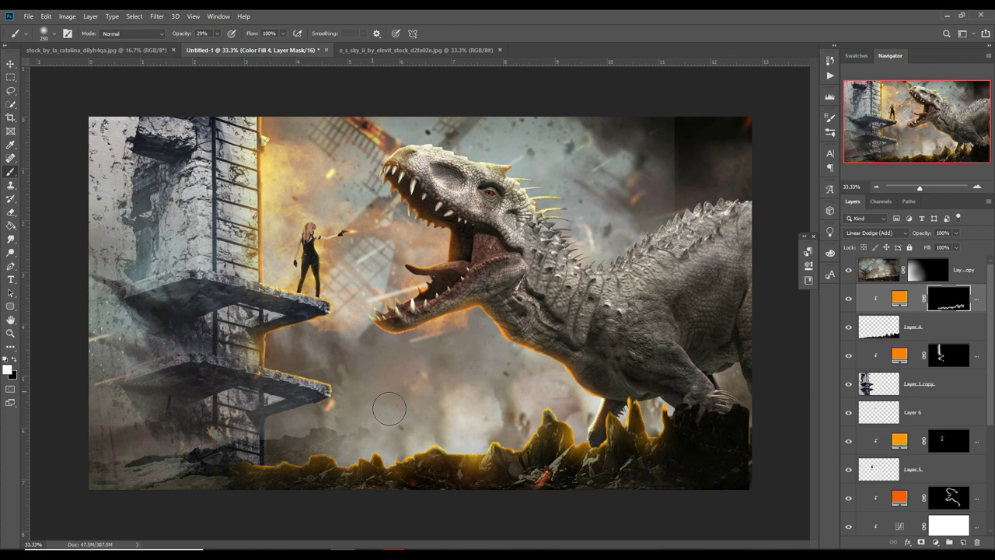
- Add a new empty layer at the top of the layer stack
left_click(10, 63)
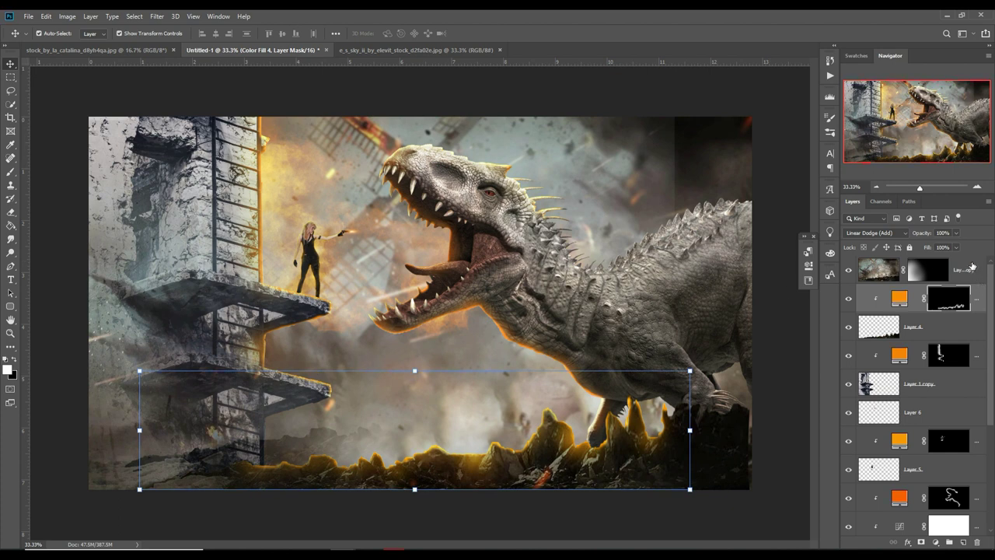
key("ctrl+minus")
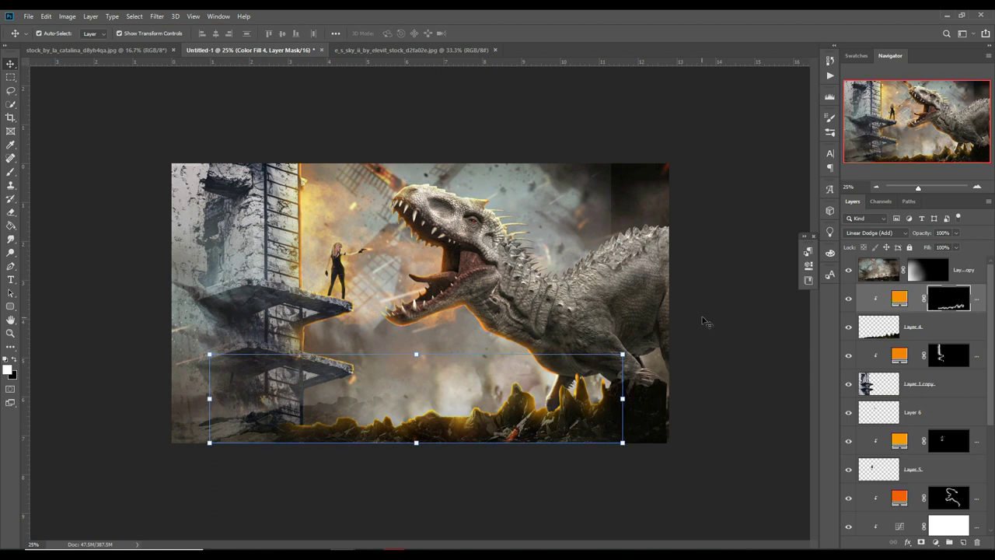
left_click(979, 276)
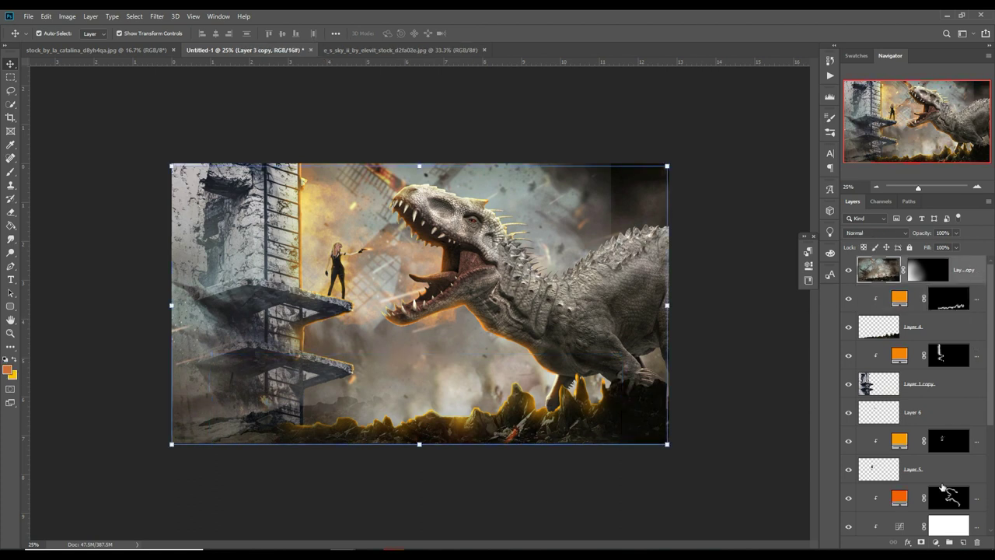
left_click(963, 542)
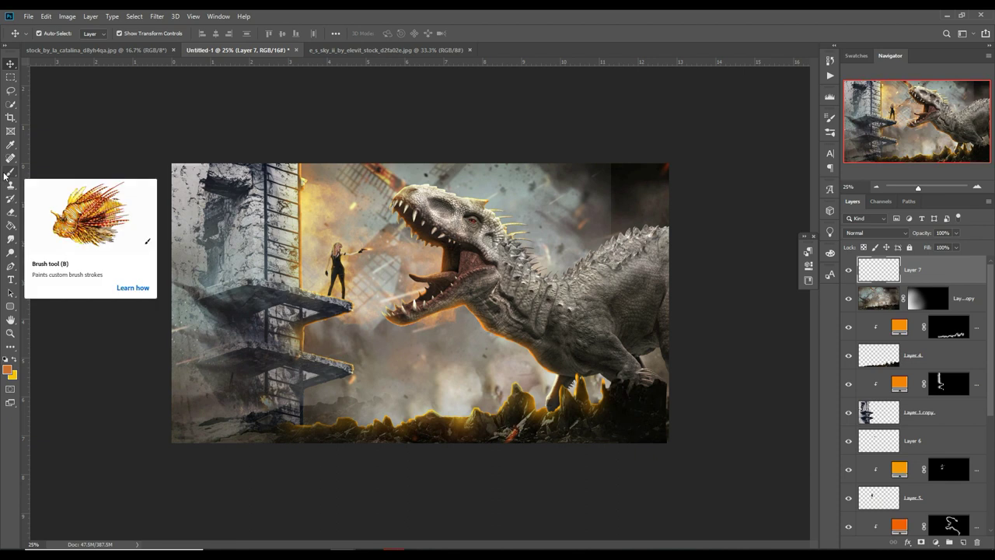
- Paint near-black with a very large brush over the area above the dinosaur's back
left_click(7, 370)
left_click(723, 398)
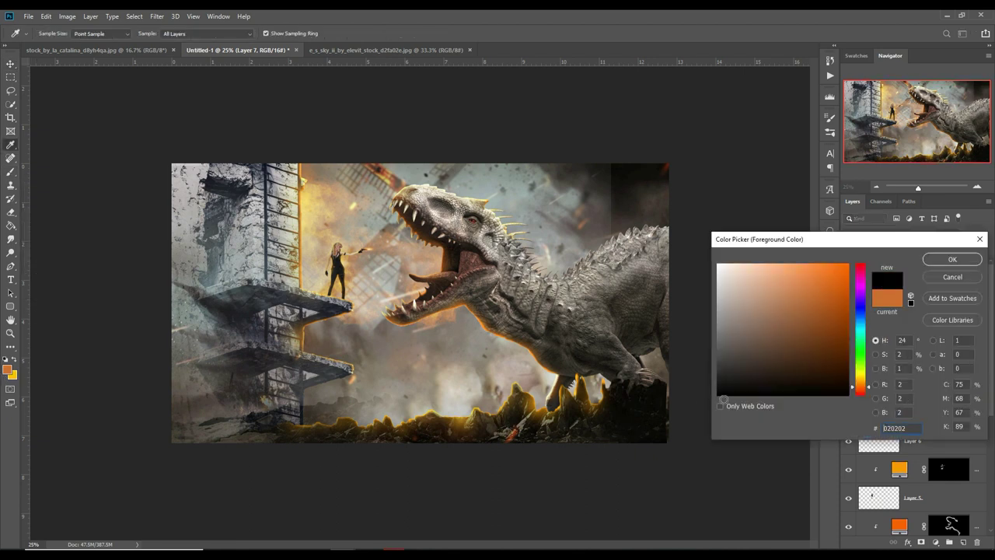
key("Return")
left_click(11, 171)
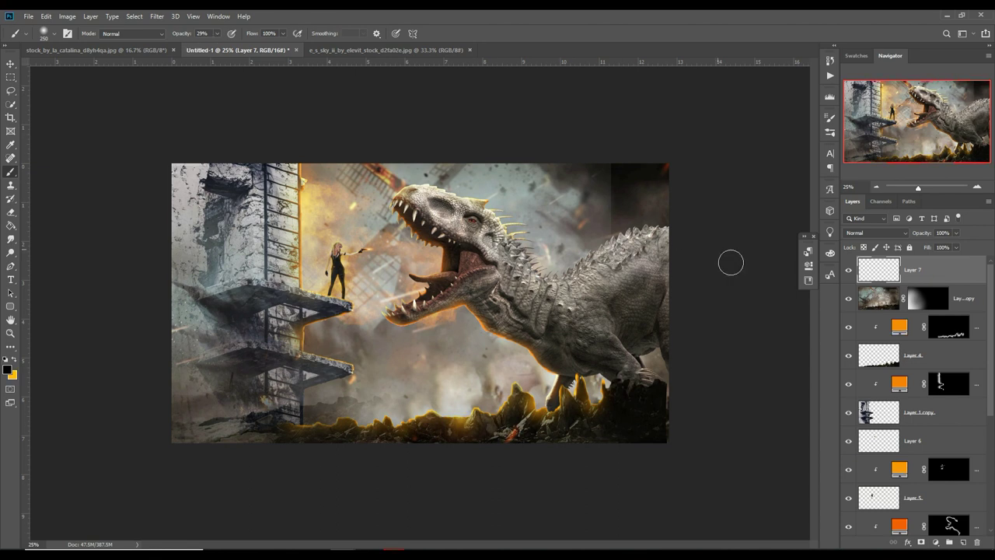
key("bracketright")
key("bracketright")
key("bracketright")
mouse_move(644, 197)
left_mouse_down()
mouse_move(633, 160)
mouse_move(620, 211)
mouse_move(664, 288)
mouse_move(651, 397)
mouse_move(667, 426)
left_mouse_up()
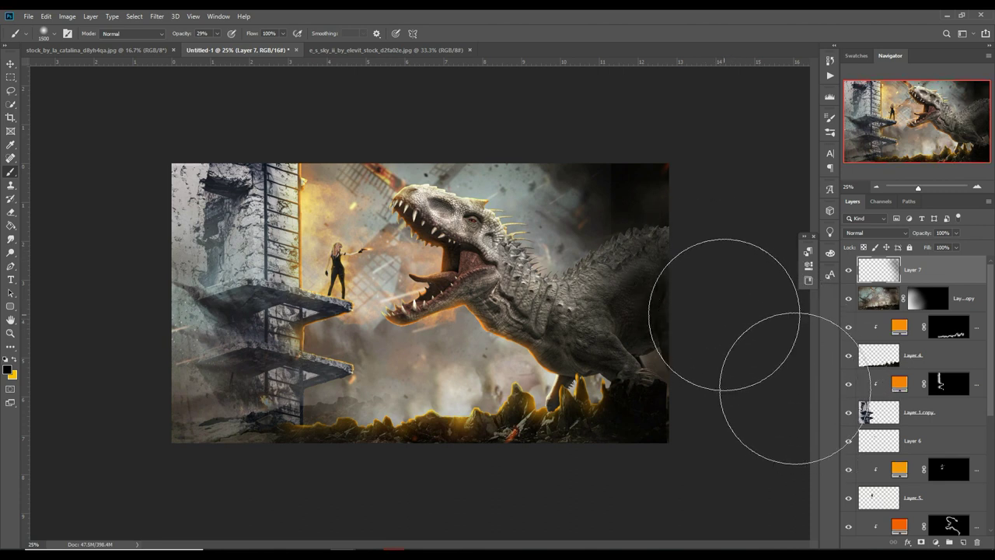
left_click(10, 63)
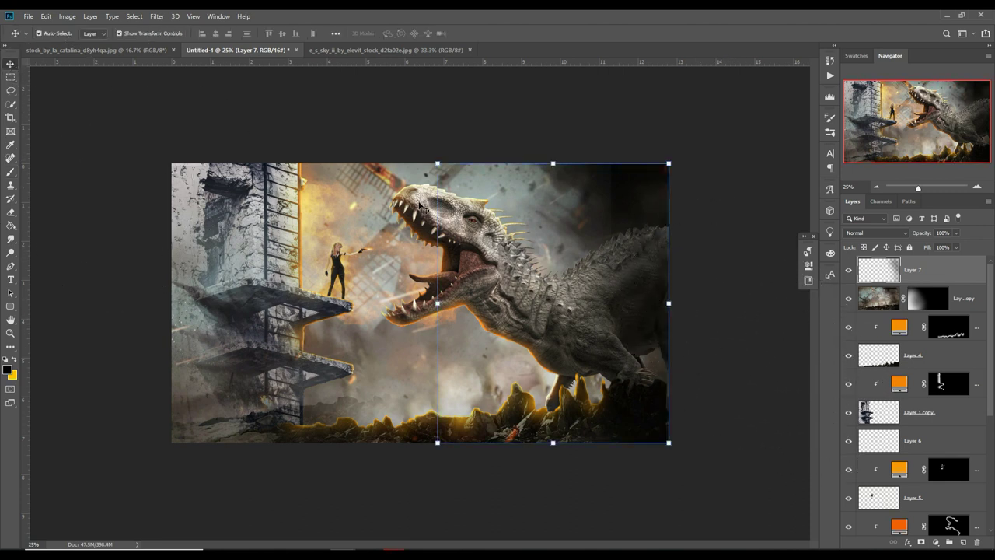
scroll(894, 394, "down", 1)
scroll(895, 394, "up", 1)
- Stamp visible layers into Layer 8, make it a clipped smart object, and launch Camera Raw Filter
key("ctrl+shift+alt+e")
right_click(950, 278)
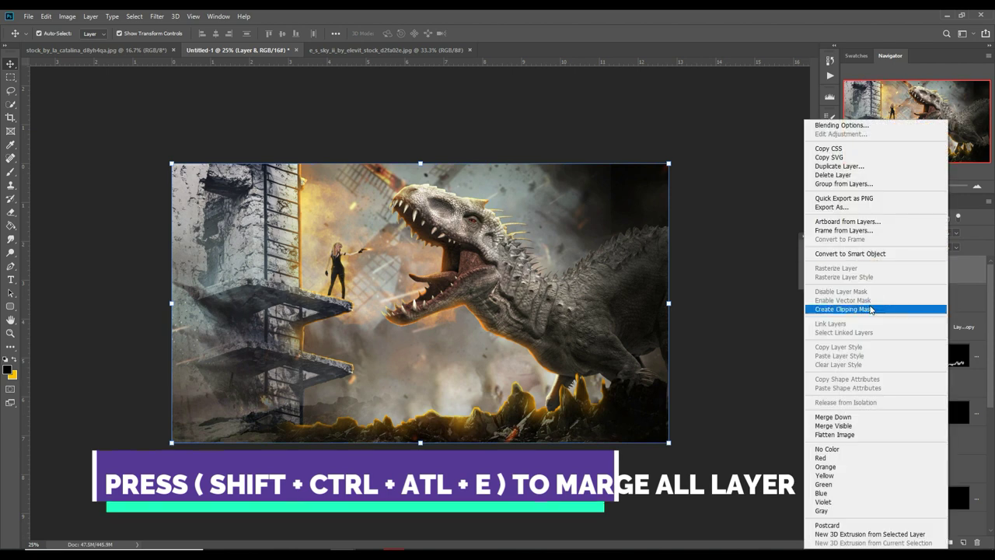
left_click(871, 310)
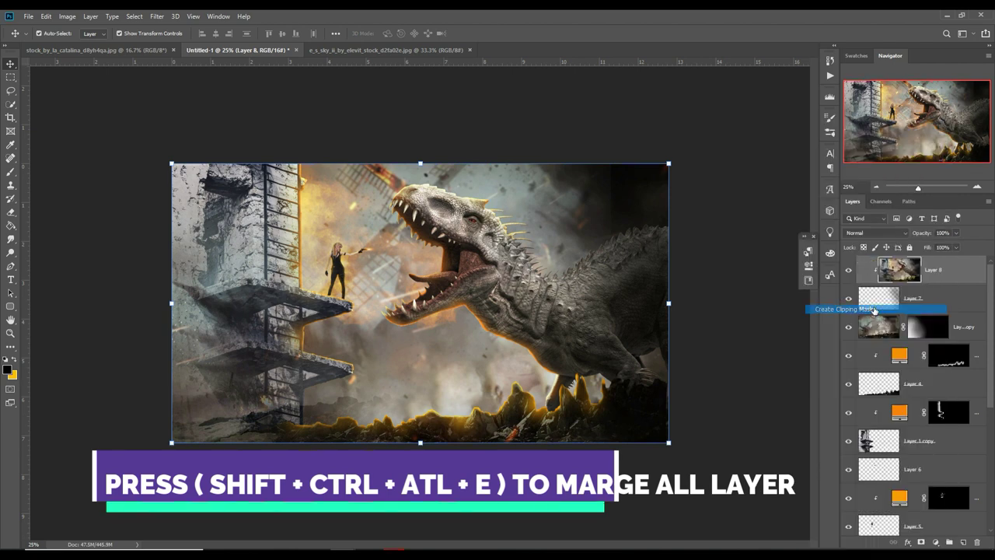
right_click(945, 270)
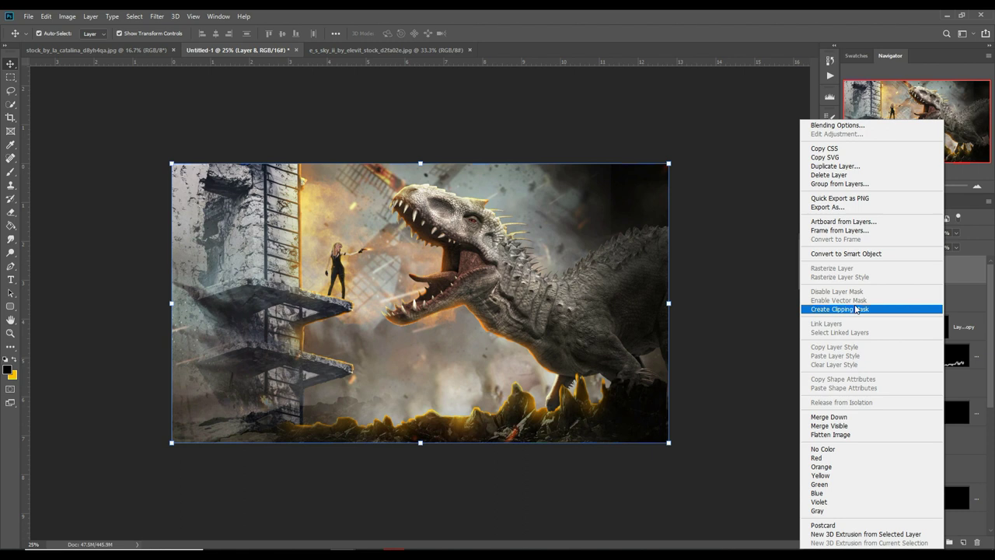
left_click(845, 254)
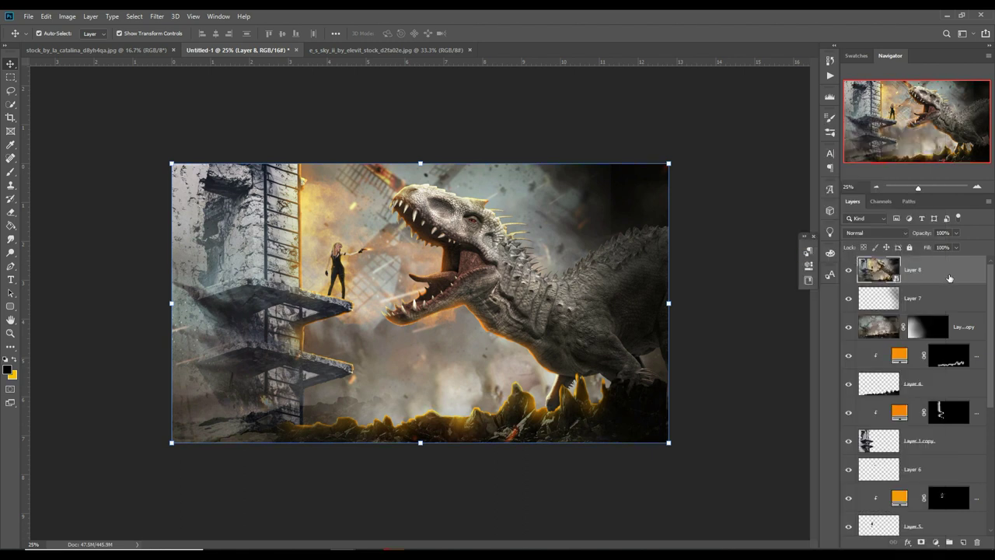
left_click(160, 17)
left_click(176, 80)
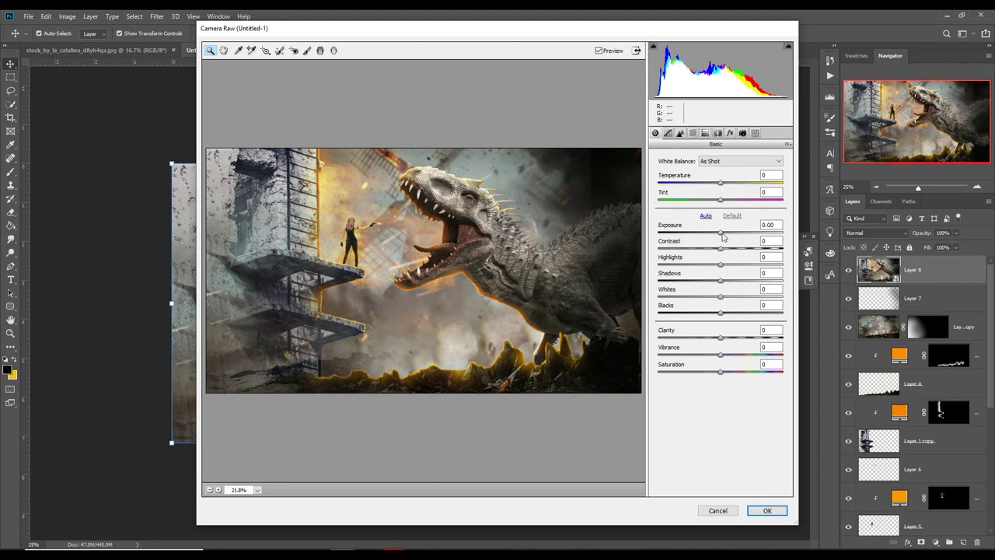
- In Camera Raw, adjust exposure and saturation, brighten tone-curve highlights, and set sharpening to 38
mouse_move(721, 234)
left_mouse_down()
mouse_move(725, 265)
mouse_move(714, 281)
mouse_move(728, 300)
mouse_move(718, 313)
left_mouse_up()
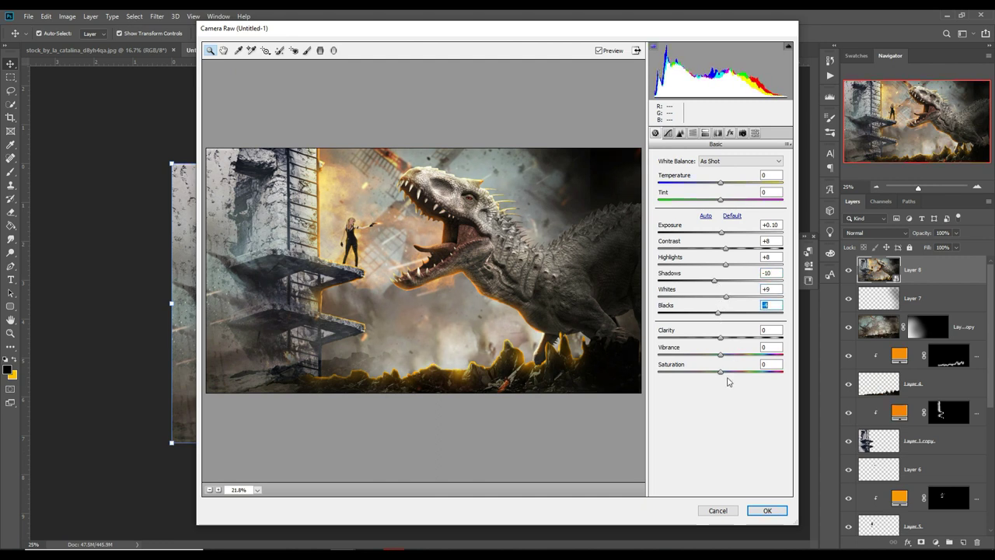
left_click_drag(720, 373, 726, 372)
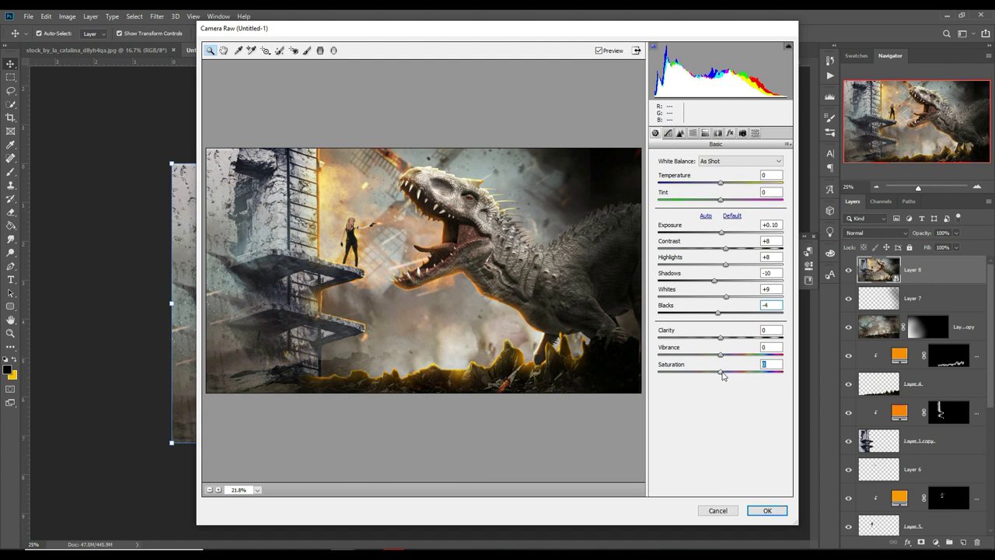
left_click(668, 133)
left_click_drag(722, 323, 726, 369)
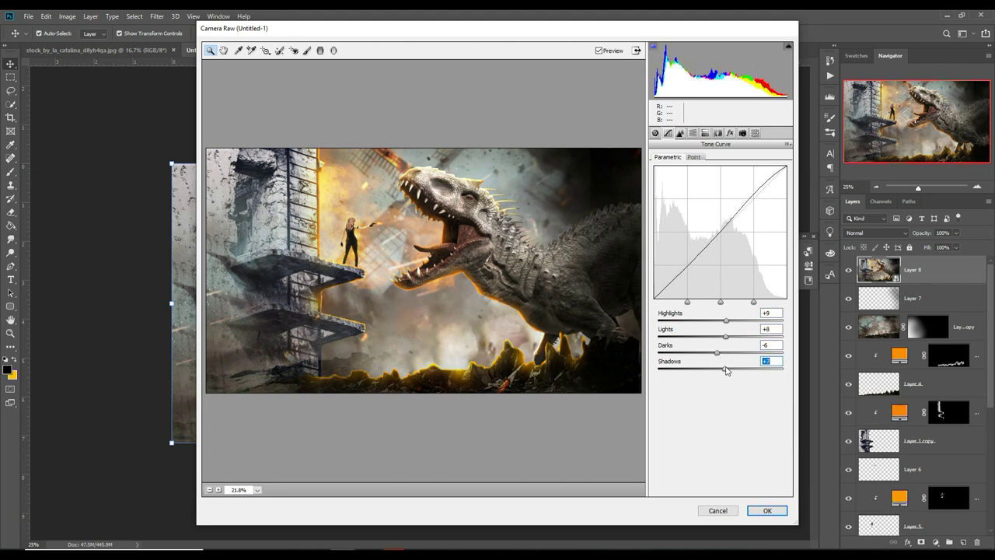
left_click(681, 133)
left_click_drag(660, 174, 690, 175)
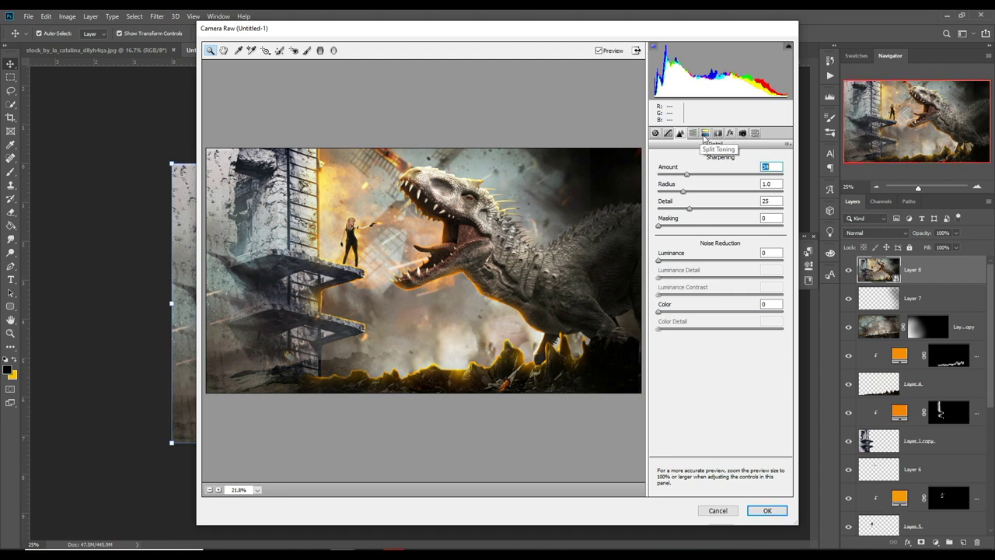
- Boost HSL saturation Blues +95 and Aquas +64, apply, and stamp visible into Layer 9
left_click(705, 133)
left_click_drag(660, 254, 733, 254)
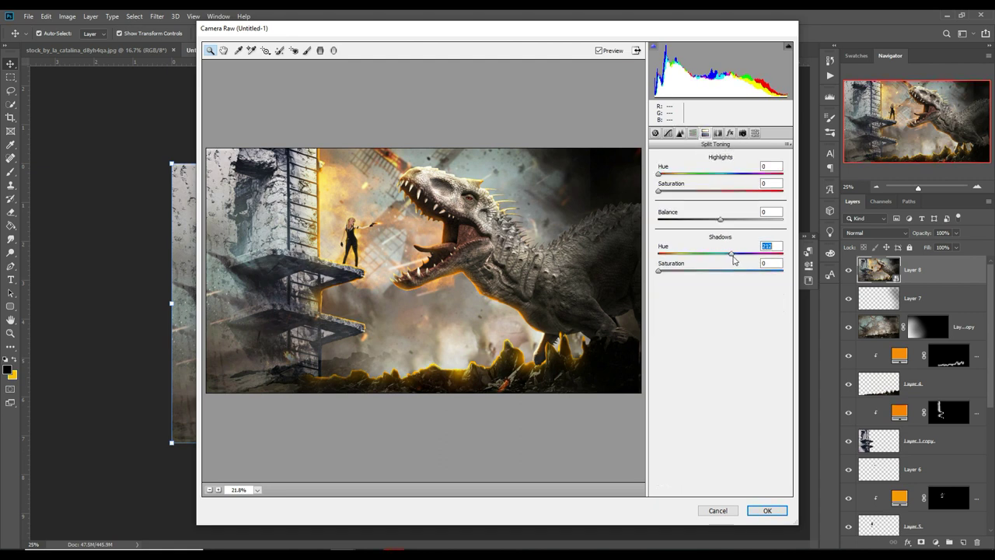
mouse_move(660, 271)
left_mouse_down()
mouse_move(674, 271)
mouse_move(663, 273)
left_mouse_up()
left_click_drag(733, 254, 651, 263)
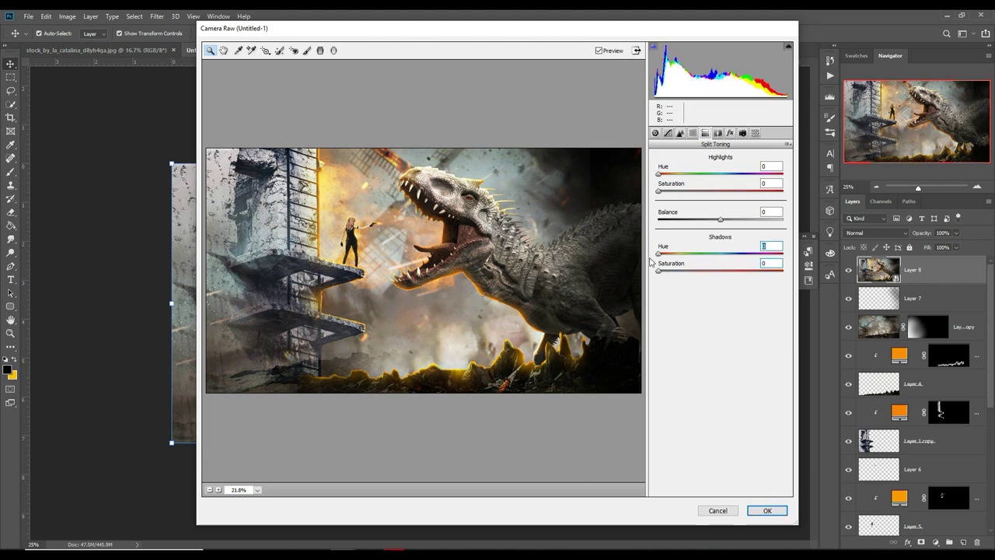
left_click(693, 133)
left_click(685, 174)
left_click_drag(721, 292, 779, 292)
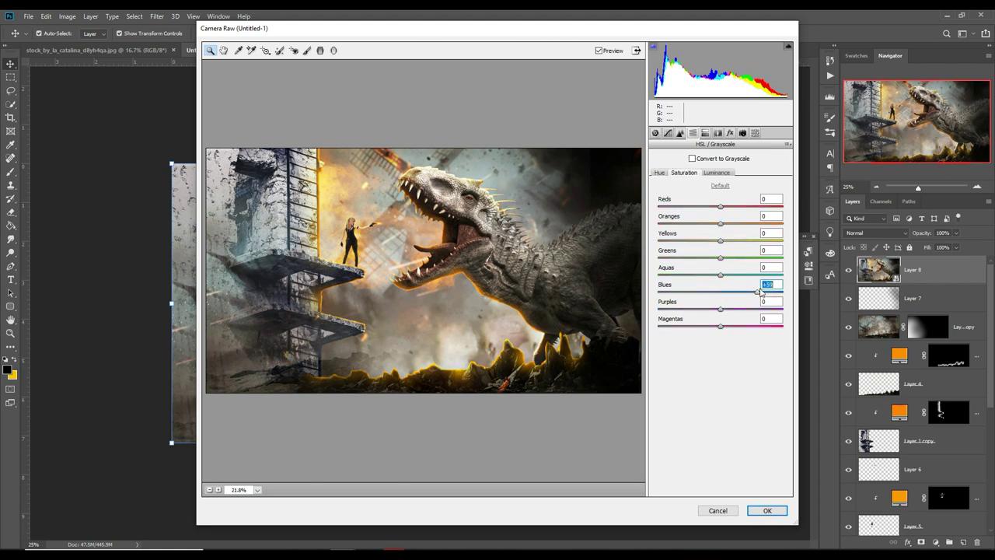
left_click_drag(721, 275, 759, 276)
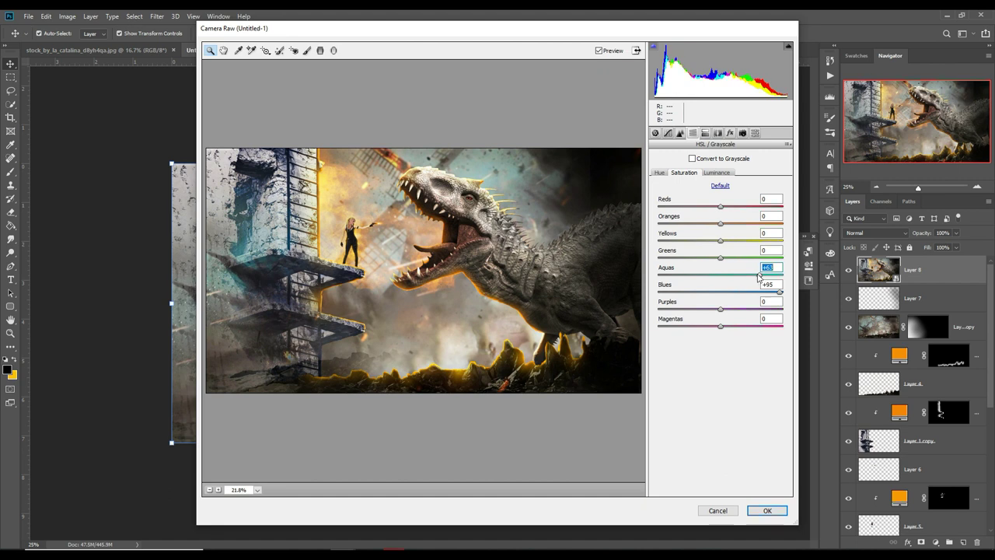
left_click(768, 510)
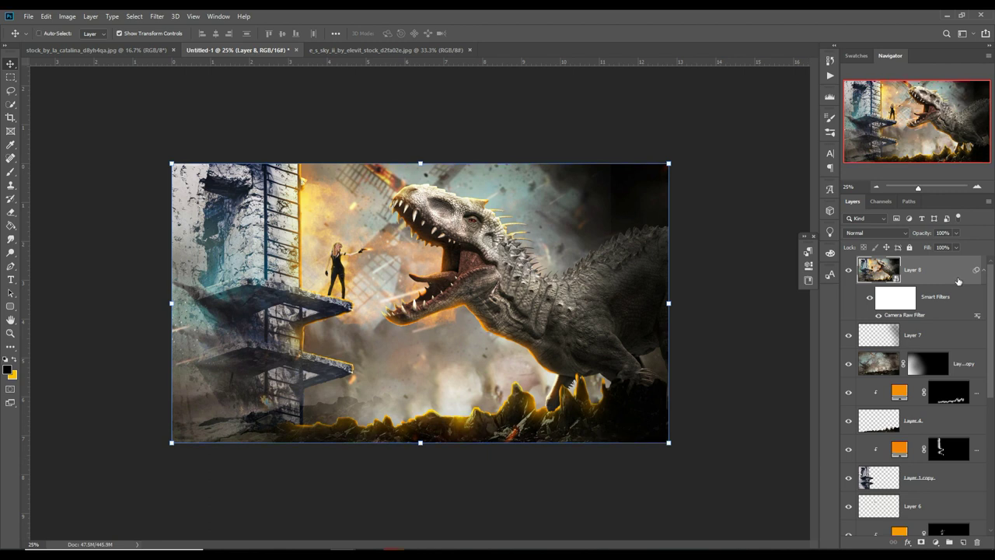
key("ctrl+shift+alt+e")
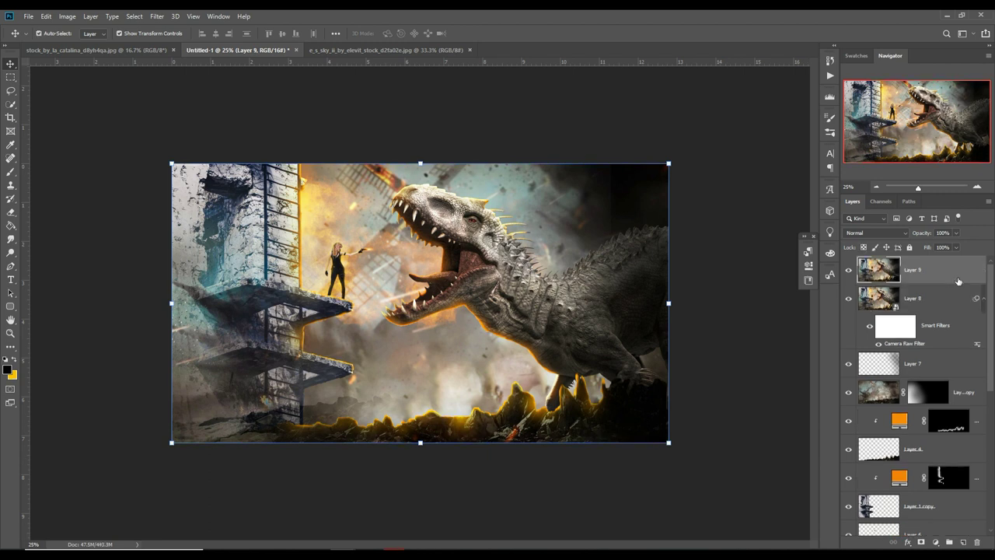